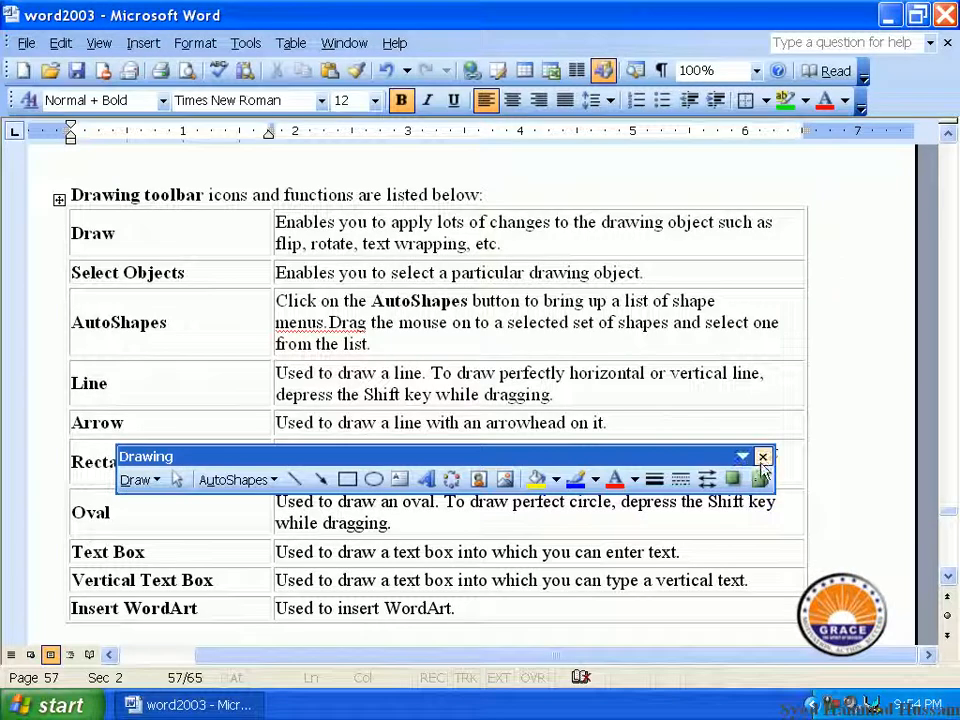
# Close the floating Drawing toolbar so the page 57 tool-description table is fully visible
pyautogui.click(762, 457)
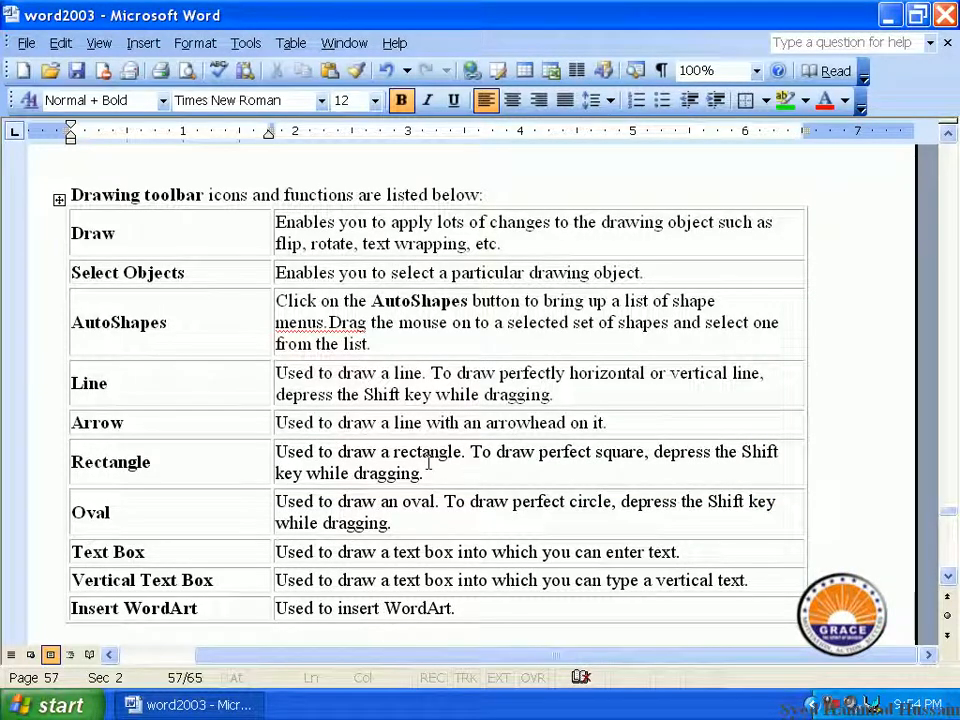
# Display the Drawing toolbar again via View > Toolbars > Drawing
pyautogui.click(99, 43)
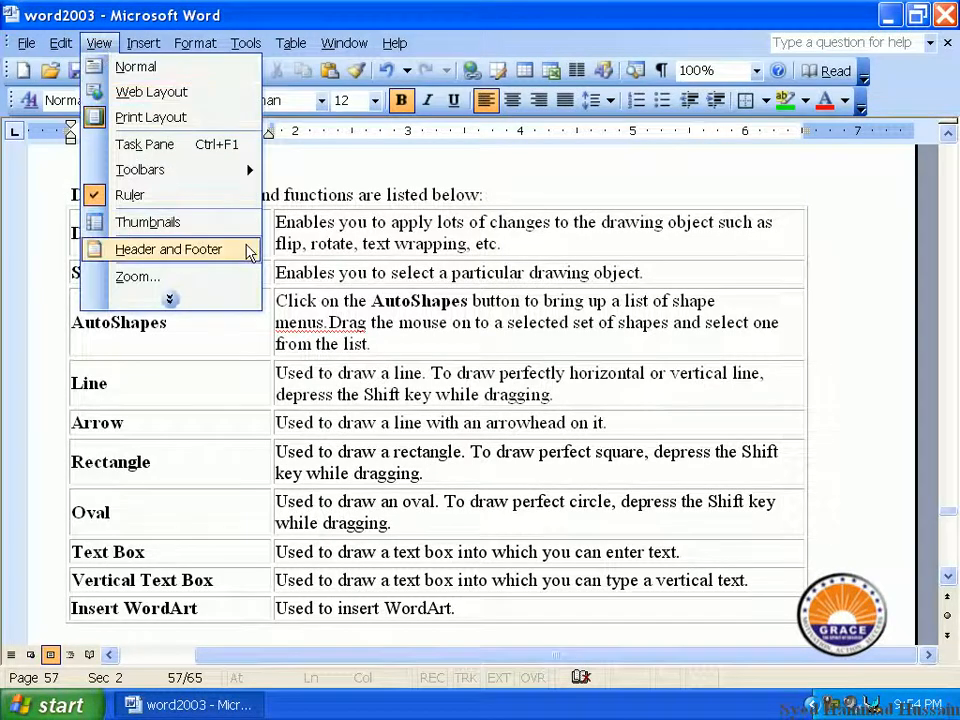
pyautogui.moveTo(258, 176)
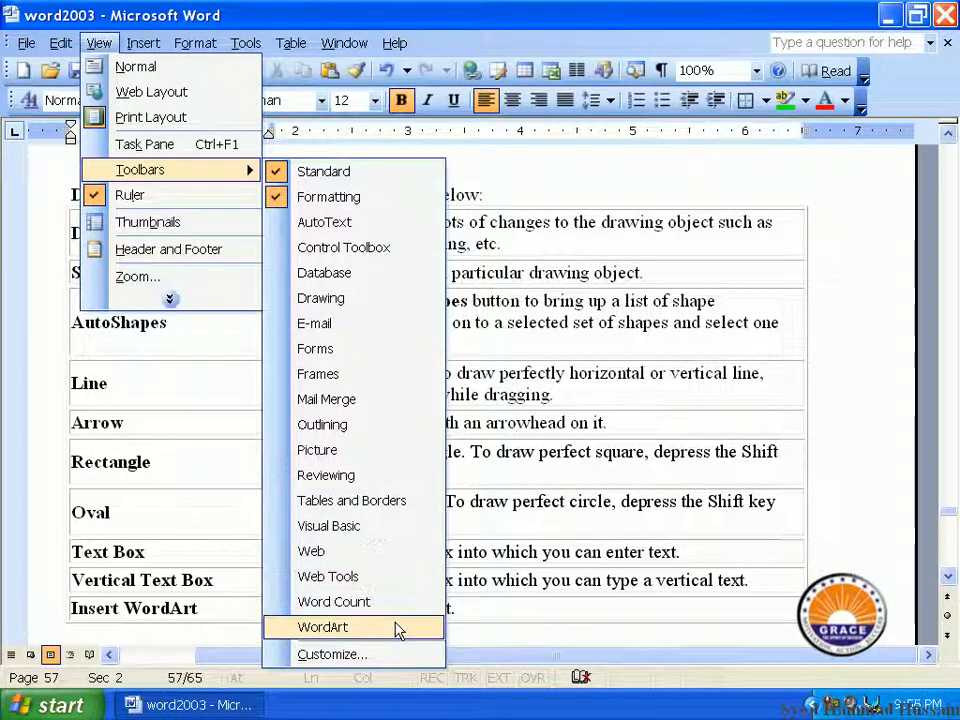
pyautogui.click(395, 304)
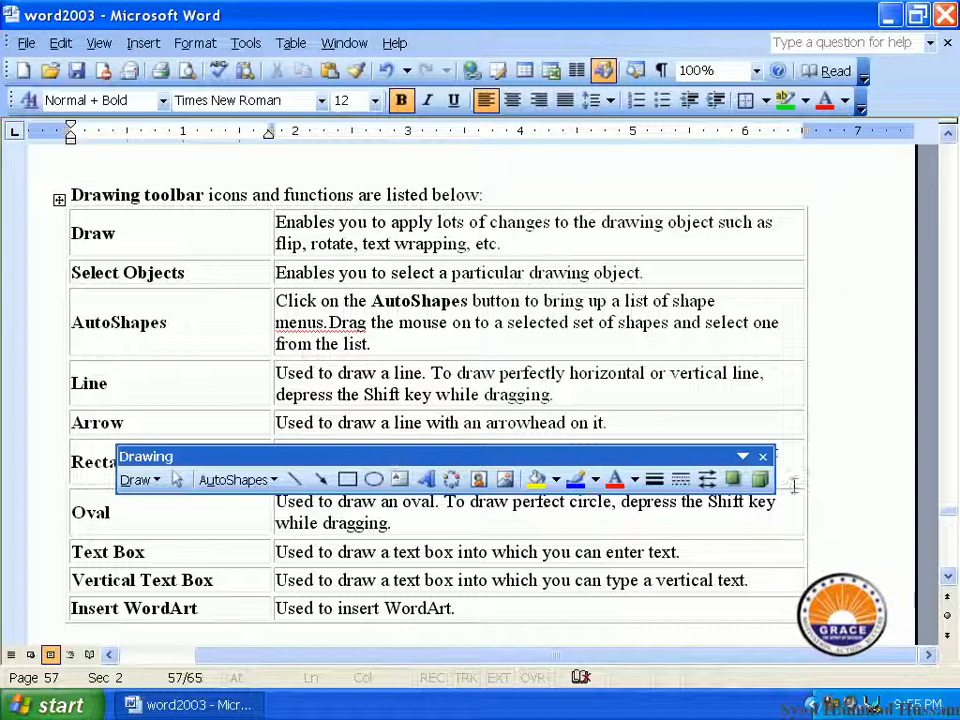
pyautogui.click(762, 456)
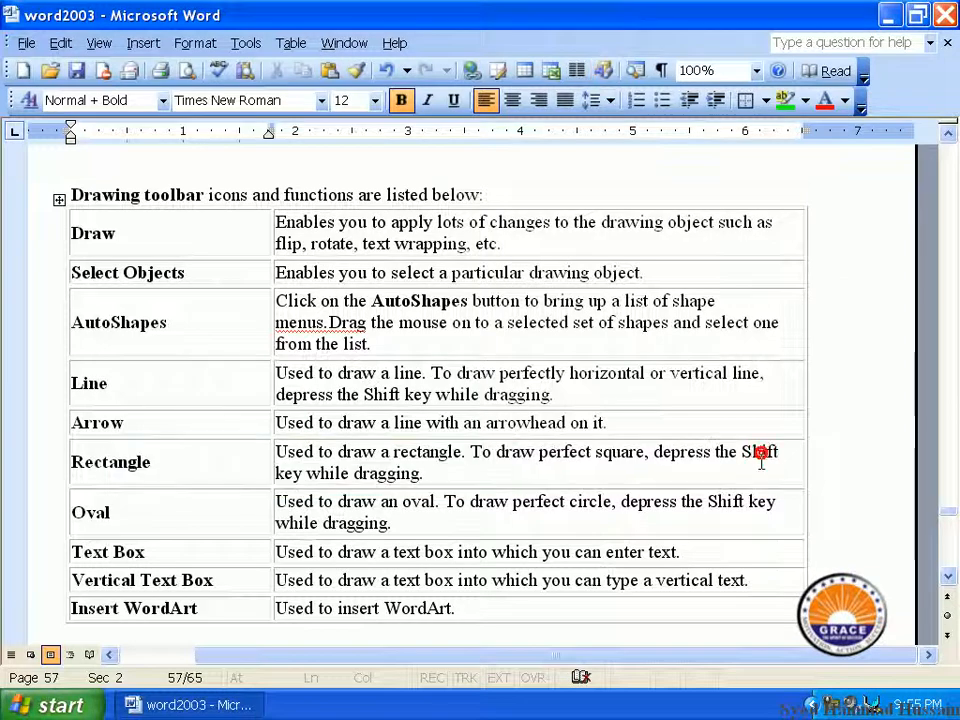
pyautogui.rightClick(612, 48)
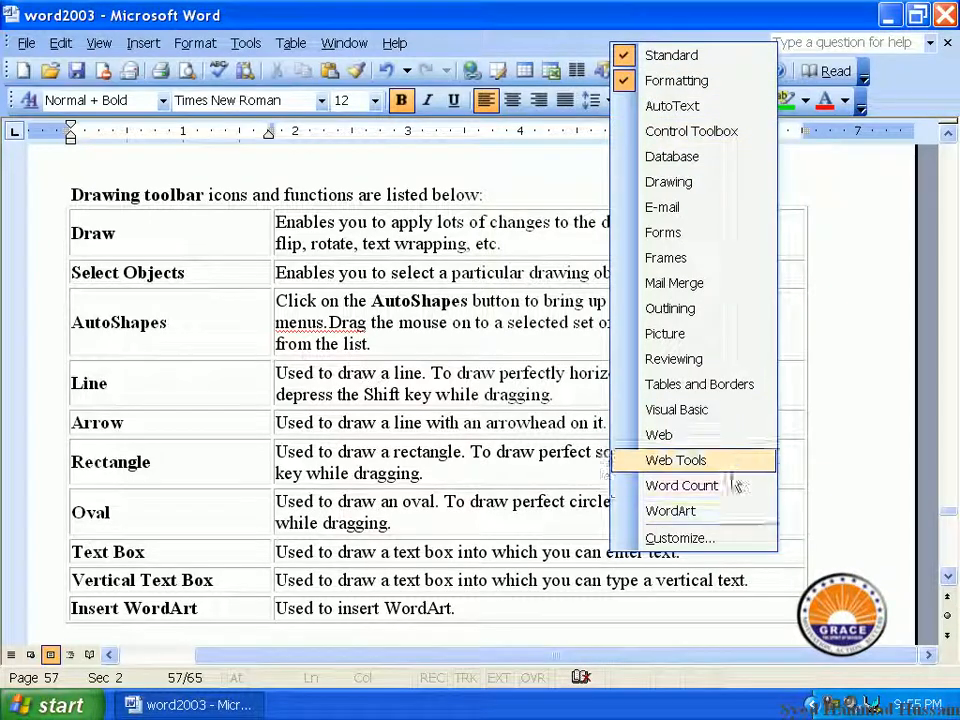
pyautogui.click(731, 459)
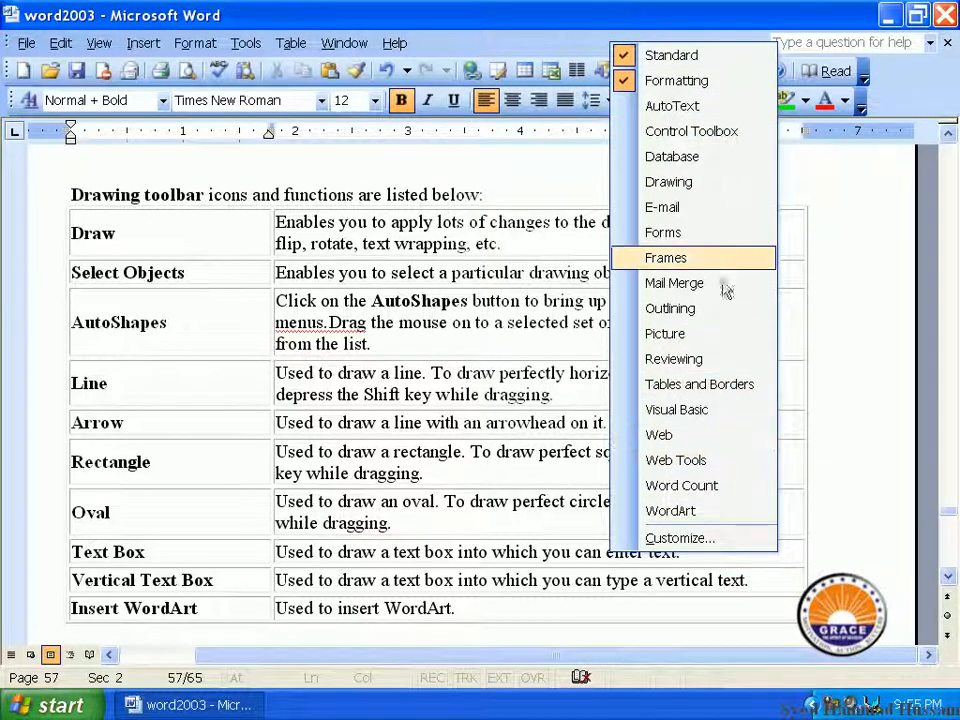
pyautogui.click(719, 189)
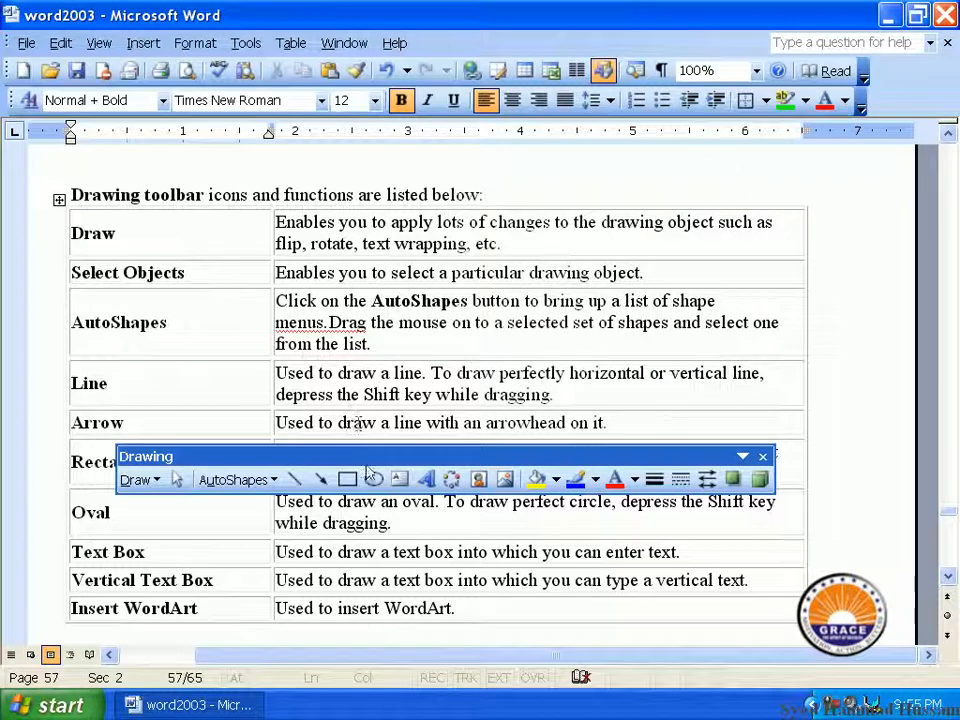
# Dock the Drawing toolbar at the window bottom, then float it near the page top
pyautogui.moveTo(369, 456)
pyautogui.mouseDown()
pyautogui.moveTo(553, 392)
pyautogui.moveTo(902, 333)
pyautogui.moveTo(940, 300)
pyautogui.moveTo(669, 161)
pyautogui.moveTo(300, 99)
pyautogui.moveTo(146, 258)
pyautogui.moveTo(4, 301)
pyautogui.moveTo(547, 400)
pyautogui.moveTo(386, 210)
pyautogui.moveTo(376, 250)
pyautogui.moveTo(398, 698)
pyautogui.moveTo(388, 666)
pyautogui.moveTo(296, 663)
pyautogui.mouseUp()
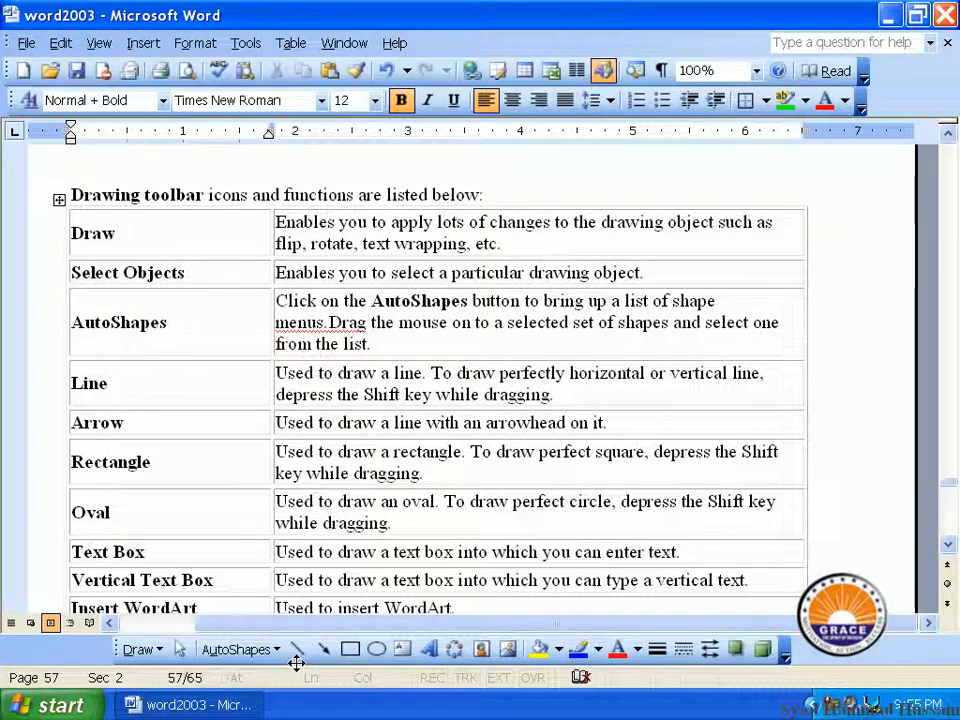
pyautogui.moveTo(296, 663)
pyautogui.mouseDown()
pyautogui.moveTo(311, 639)
pyautogui.moveTo(326, 167)
pyautogui.moveTo(345, 162)
pyautogui.moveTo(340, 146)
pyautogui.moveTo(343, 189)
pyautogui.moveTo(347, 162)
pyautogui.mouseUp()
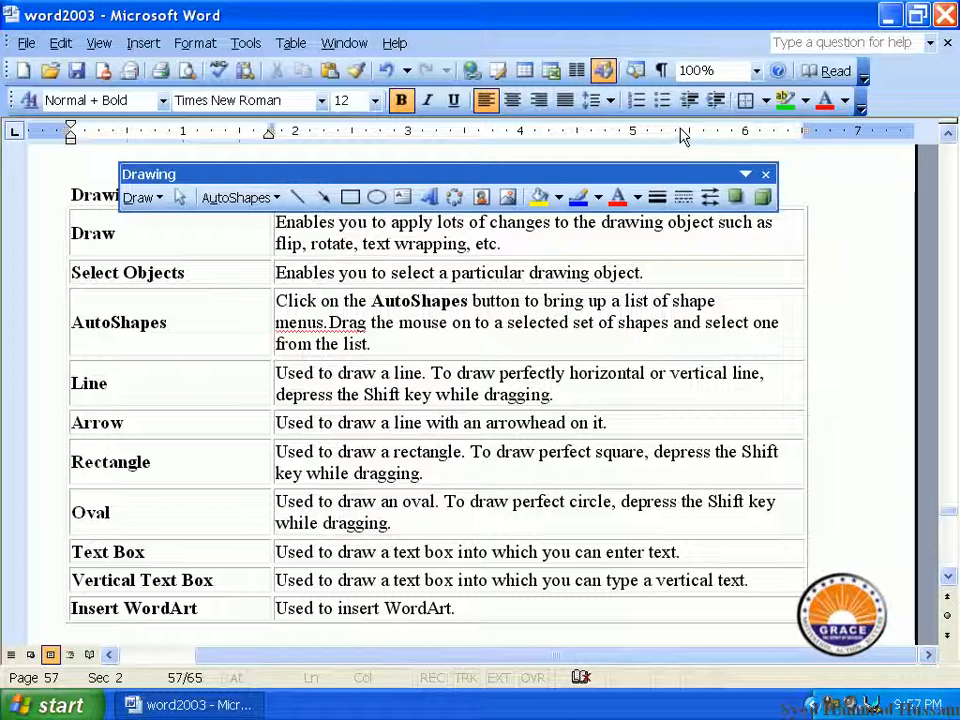
pyautogui.click(206, 375)
pyautogui.scroll(1, 205, 353)
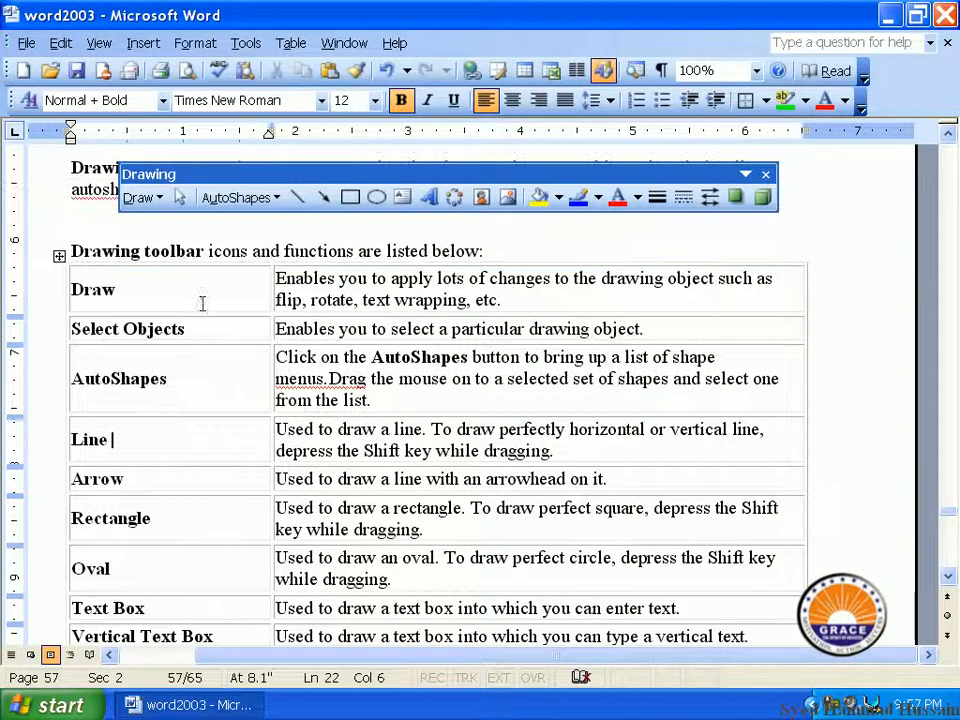
pyautogui.click(146, 292)
pyautogui.doubleClick(146, 292)
pyautogui.click(205, 329)
pyautogui.doubleClick(204, 329)
pyautogui.moveTo(286, 332); pyautogui.dragTo(515, 332)
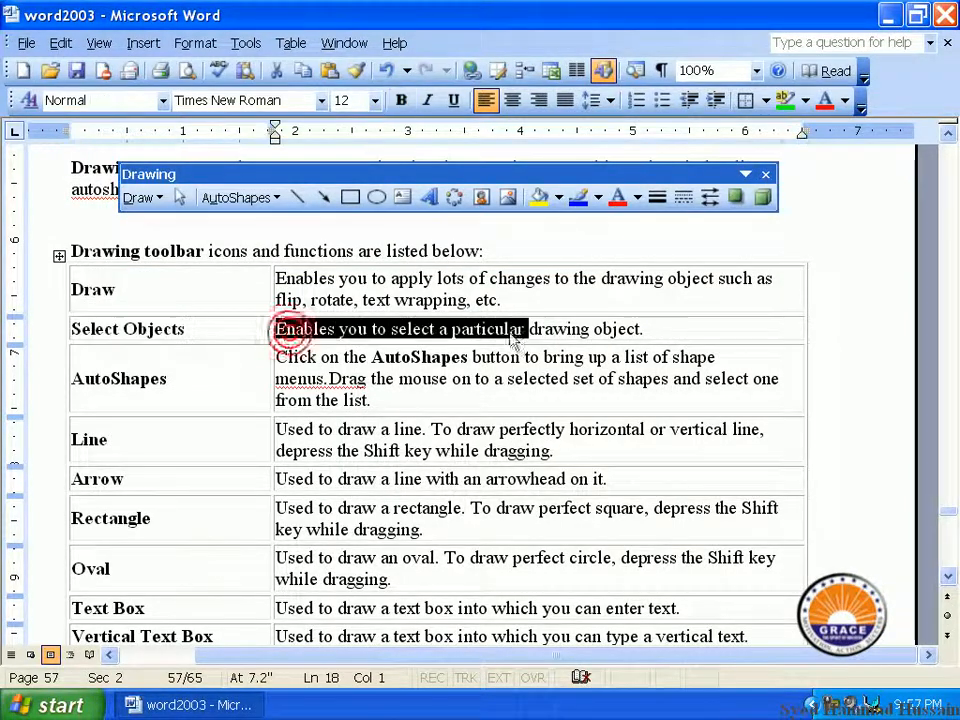
pyautogui.moveTo(198, 392); pyautogui.dragTo(113, 384)
pyautogui.moveTo(321, 357); pyautogui.dragTo(522, 357)
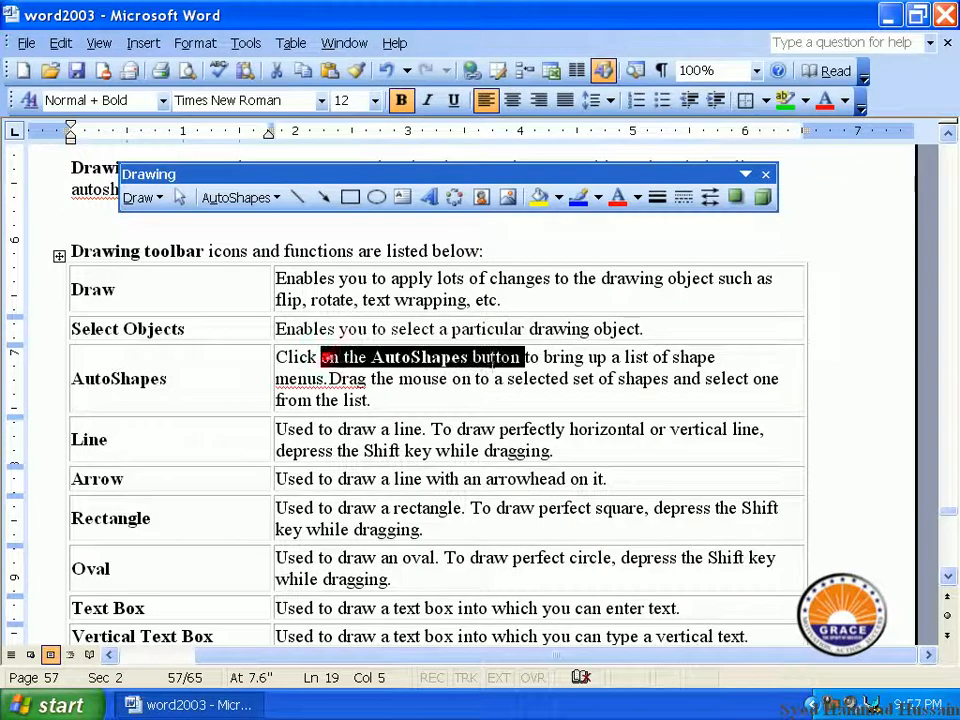
pyautogui.scroll(-1, 233, 439)
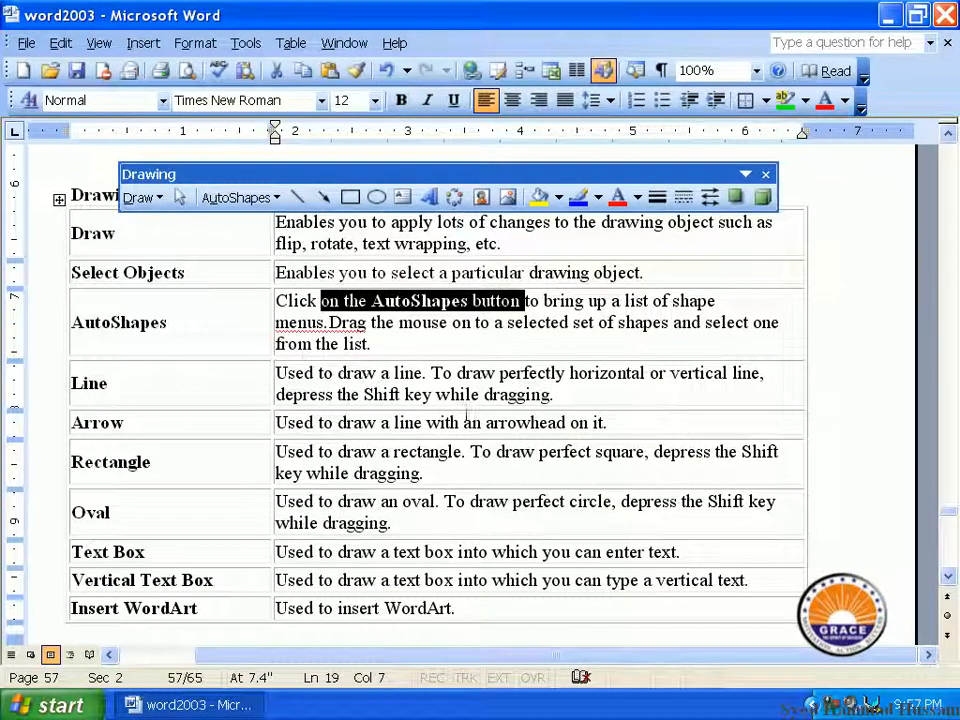
pyautogui.click(214, 461)
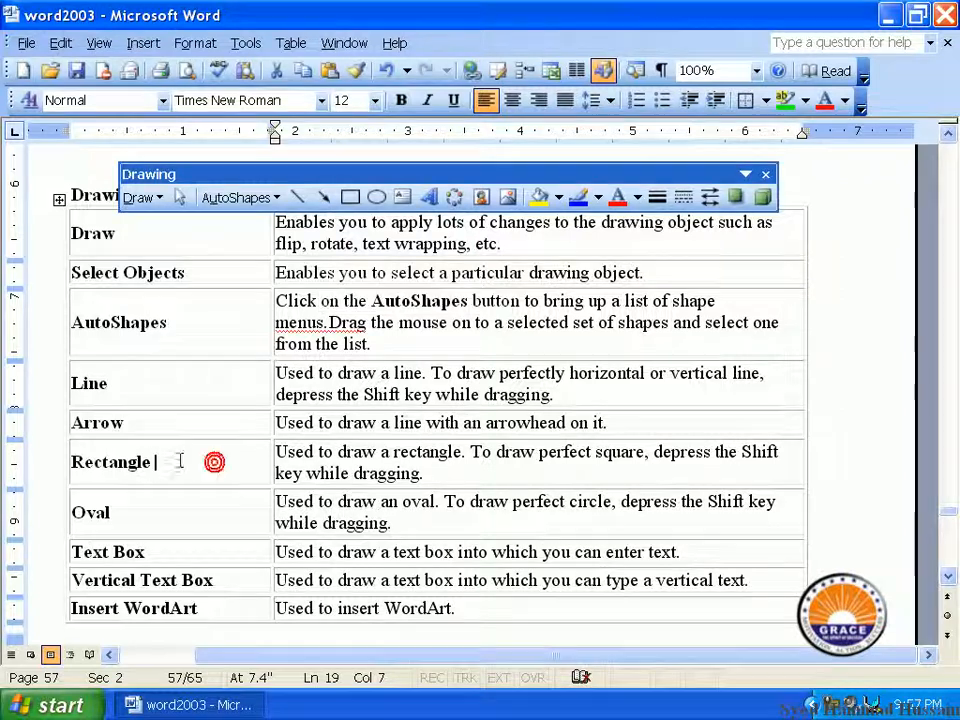
pyautogui.click(178, 513)
pyautogui.moveTo(195, 606); pyautogui.dragTo(193, 339)
pyautogui.moveTo(372, 301); pyautogui.dragTo(300, 462)
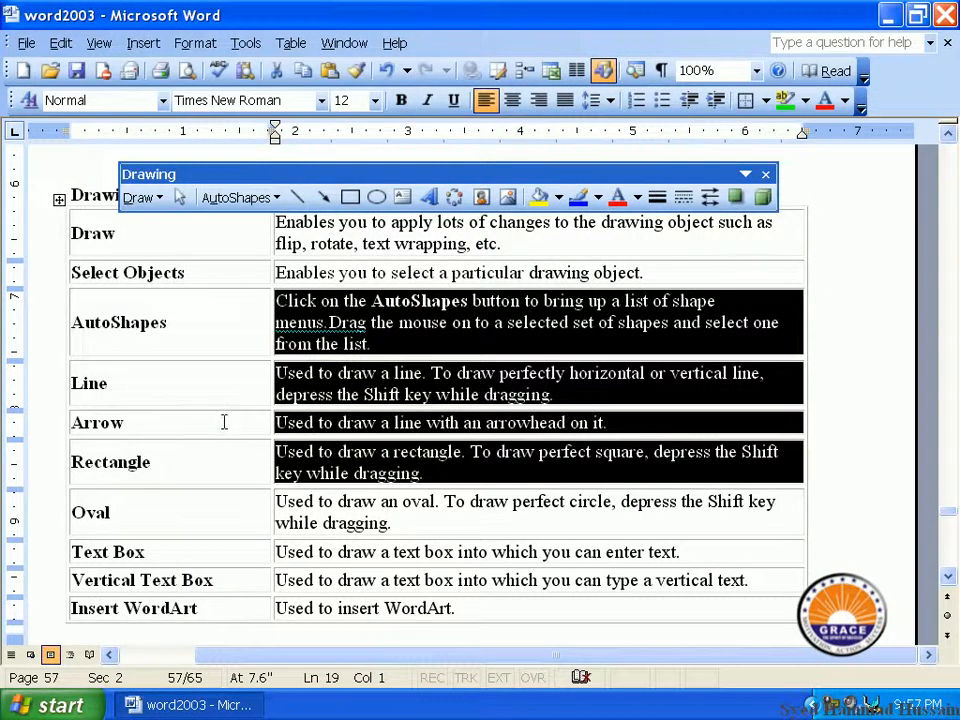
pyautogui.click(224, 422)
pyautogui.scroll(-5, 288, 422)
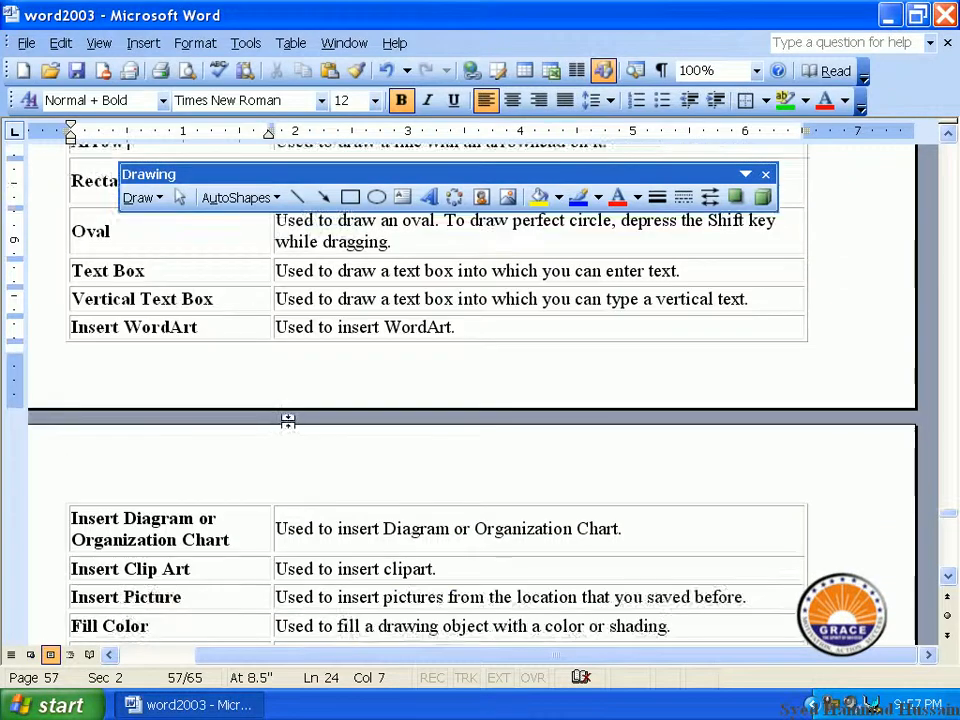
pyautogui.scroll(-3, 288, 422)
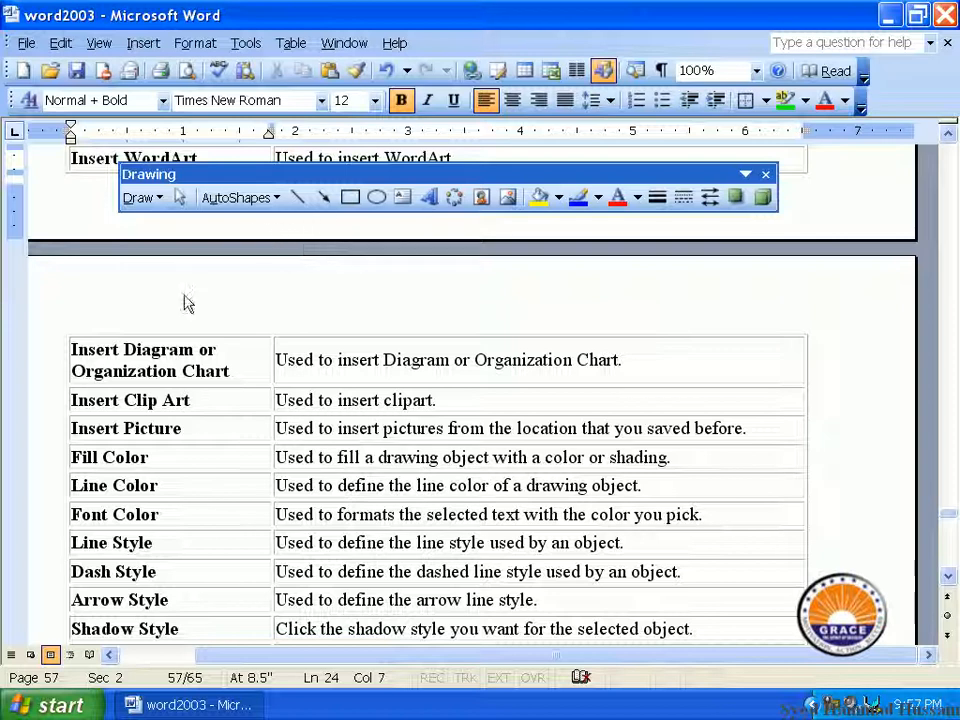
pyautogui.scroll(-1, 220, 565)
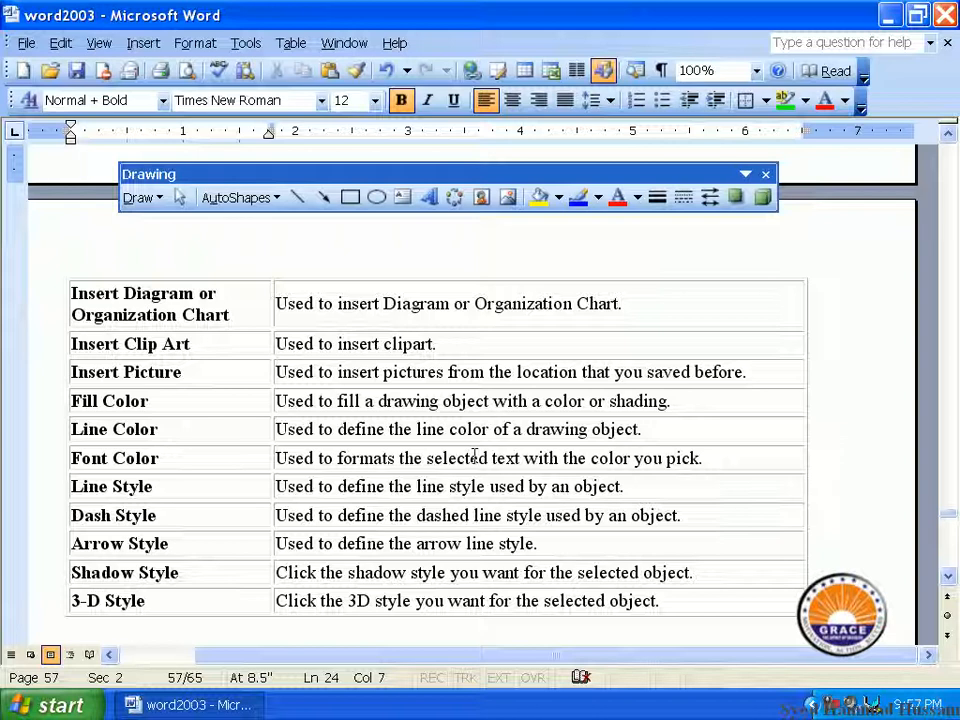
pyautogui.scroll(5, 474, 457)
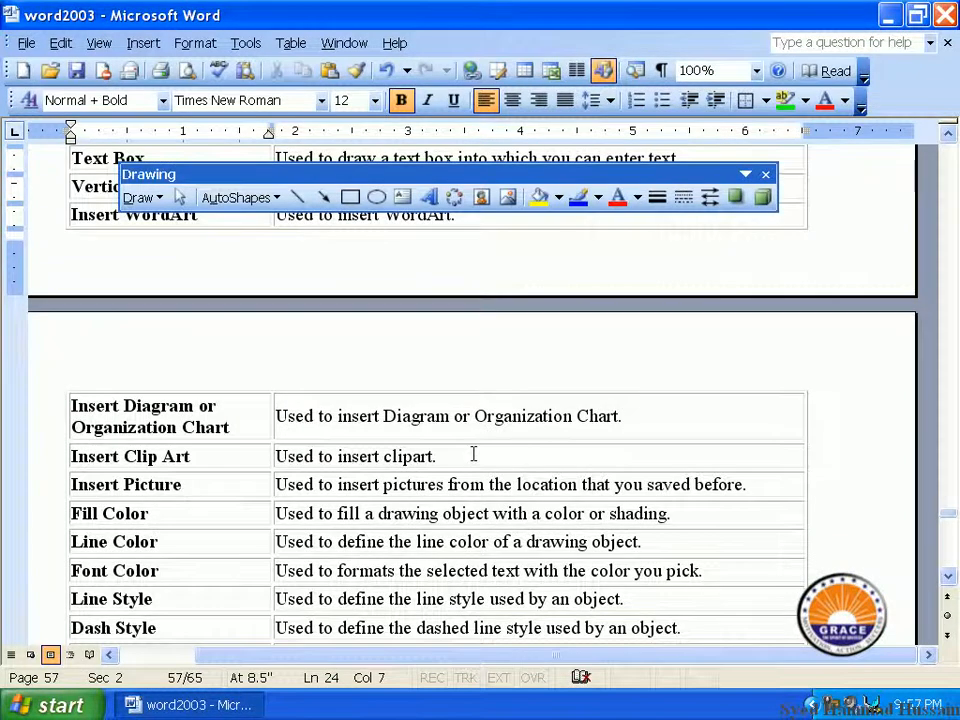
pyautogui.scroll(4, 474, 460)
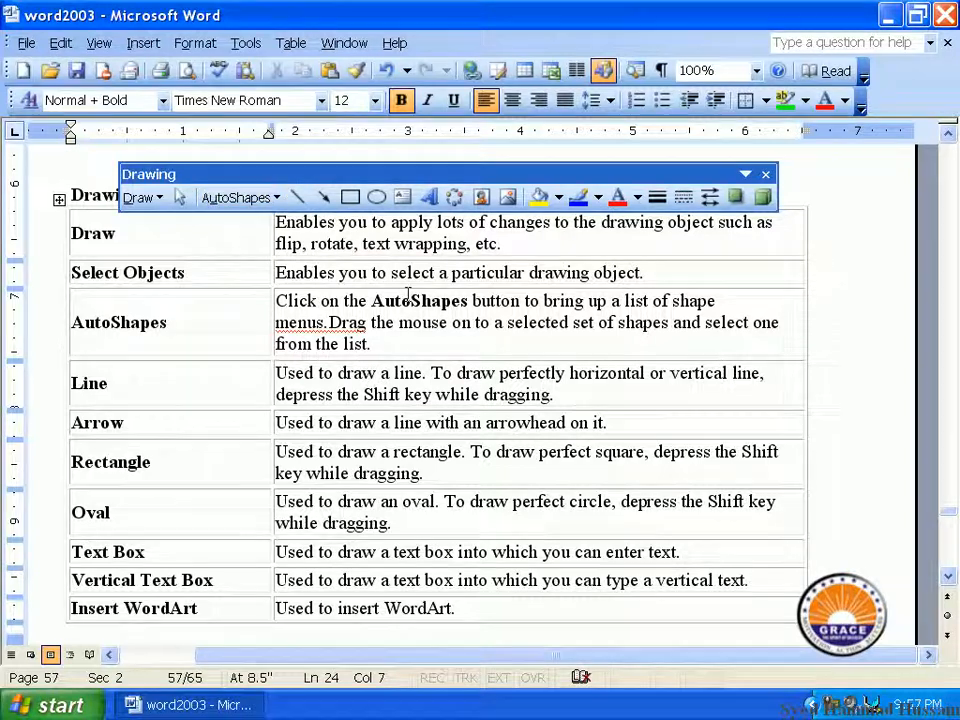
# Start a new blank document and pick AutoShapes > Basic Shapes > Heart, adding a drawing canvas
pyautogui.click(22, 70)
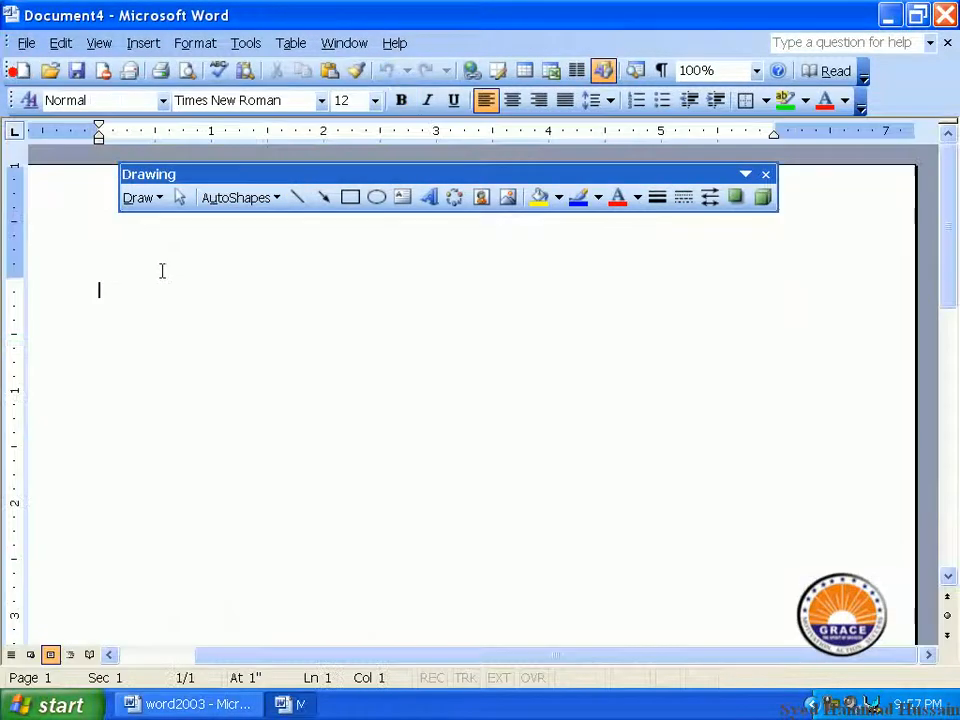
pyautogui.moveTo(295, 172)
pyautogui.mouseDown()
pyautogui.moveTo(258, 224)
pyautogui.moveTo(266, 204)
pyautogui.mouseUp()
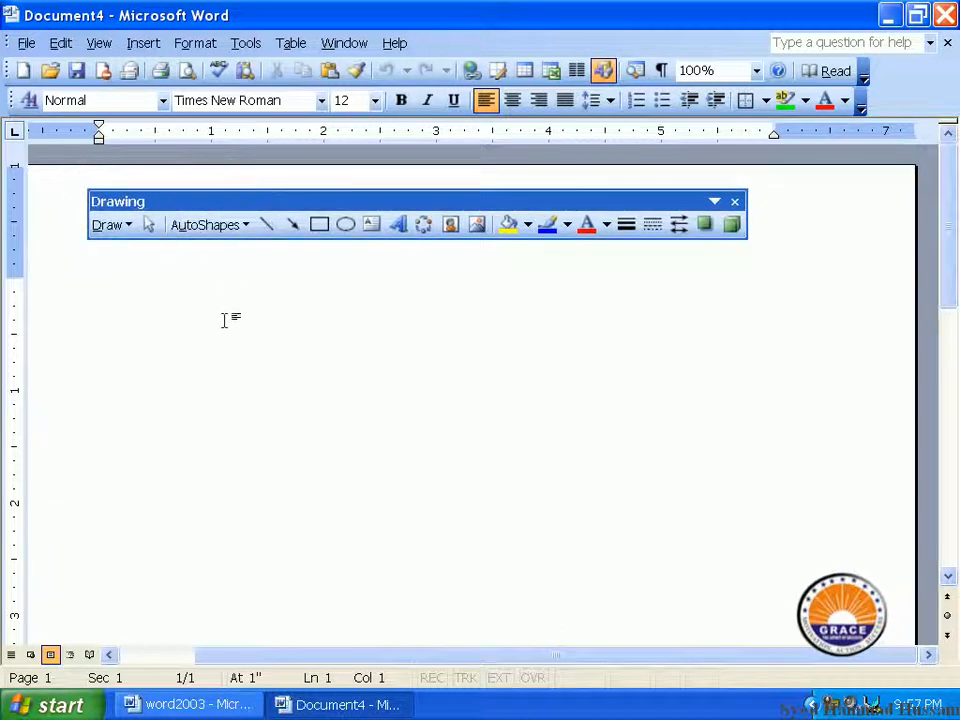
pyautogui.click(249, 231)
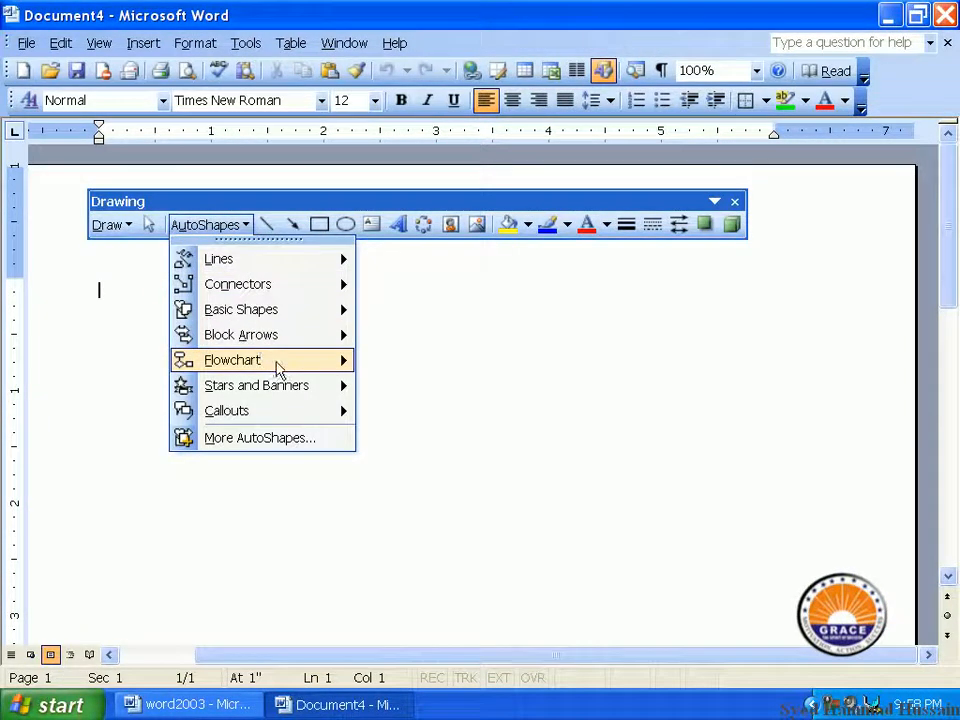
pyautogui.moveTo(277, 368)
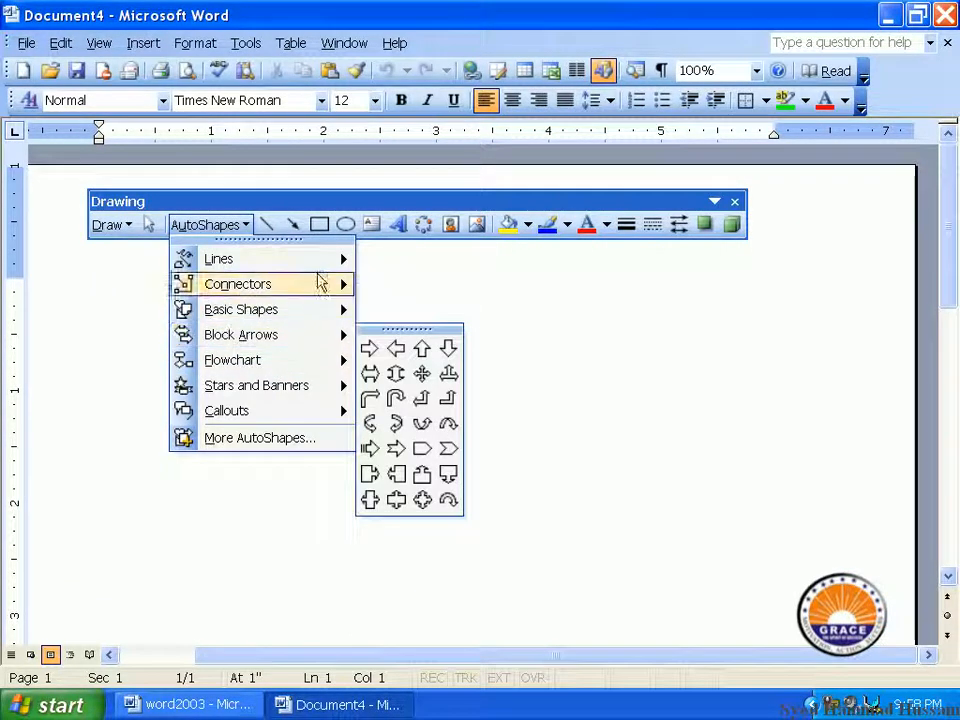
pyautogui.moveTo(321, 264)
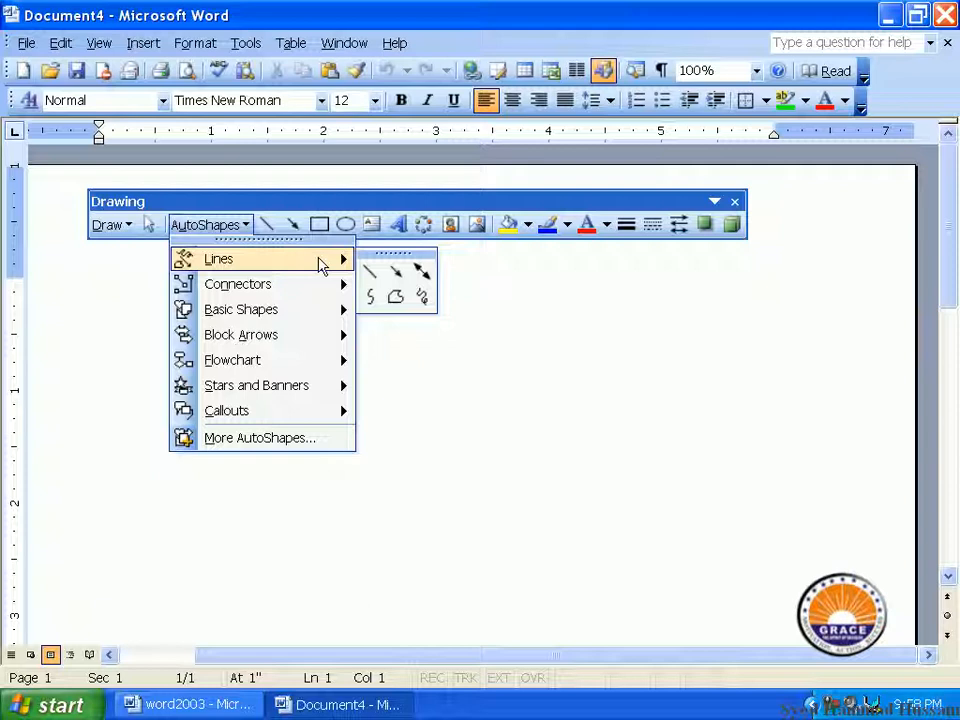
pyautogui.moveTo(311, 318)
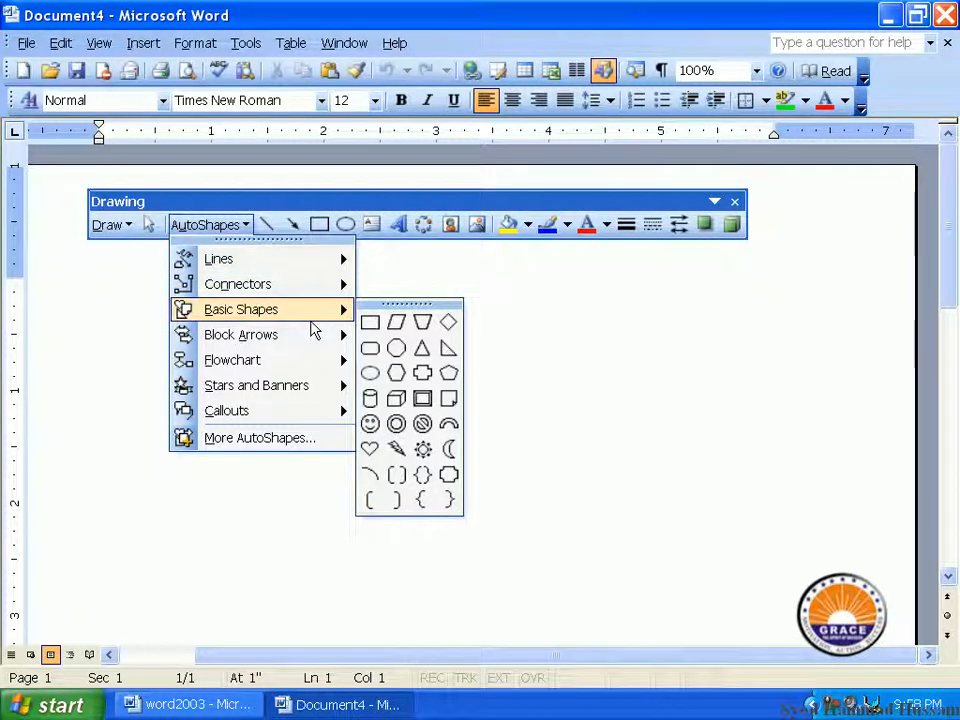
pyautogui.click(371, 447)
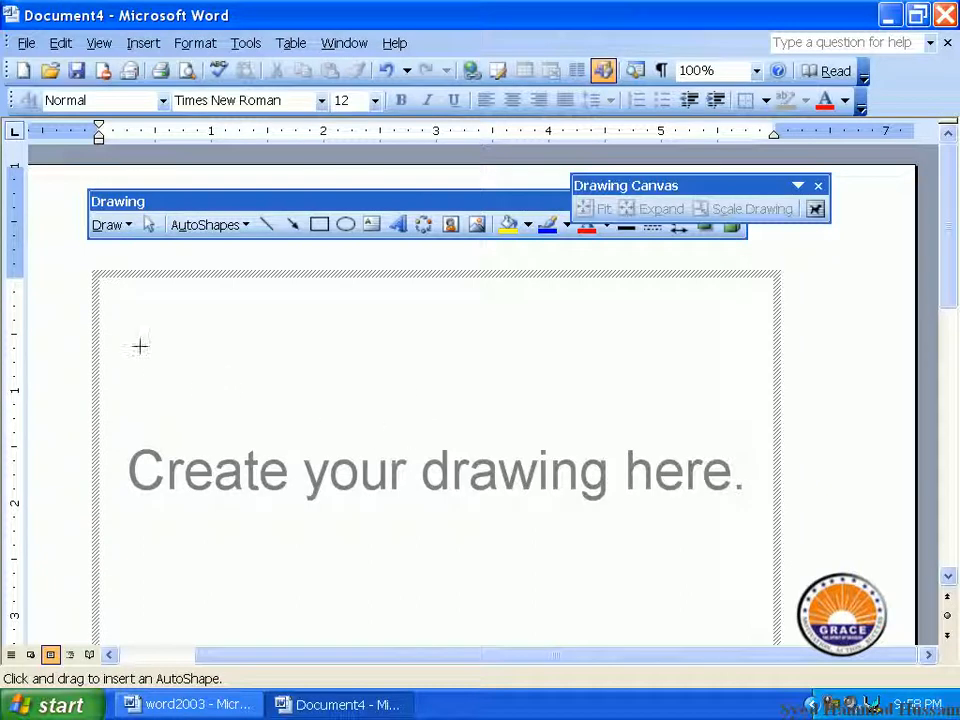
# Undo the inserted drawing canvas with Ctrl+Z, leaving the page blank
pyautogui.scroll(-1, 311, 414)
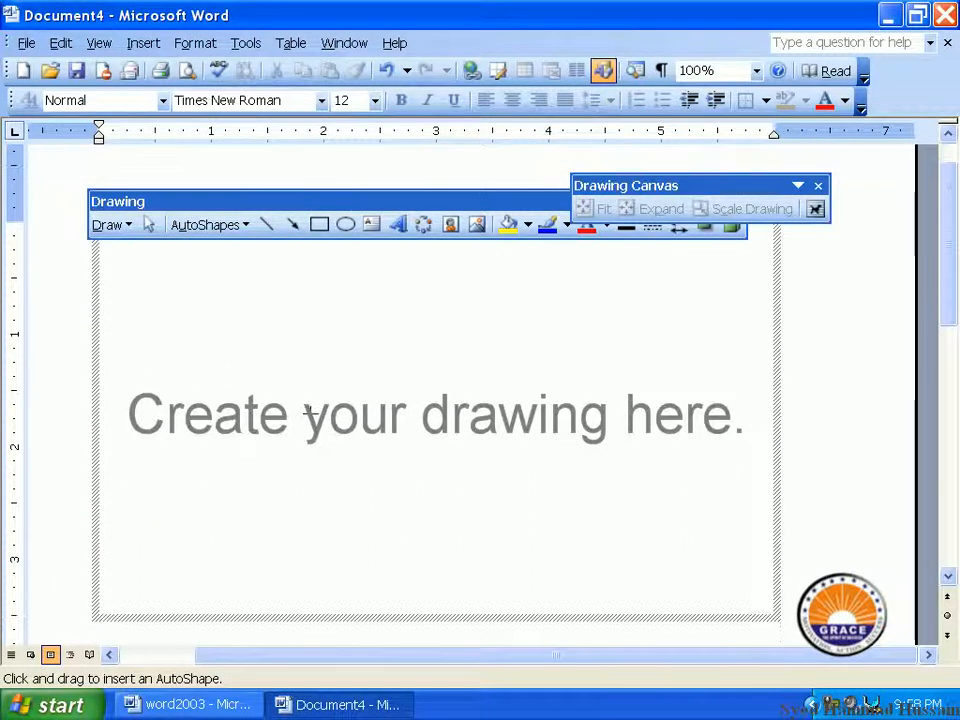
pyautogui.scroll(1, 310, 413)
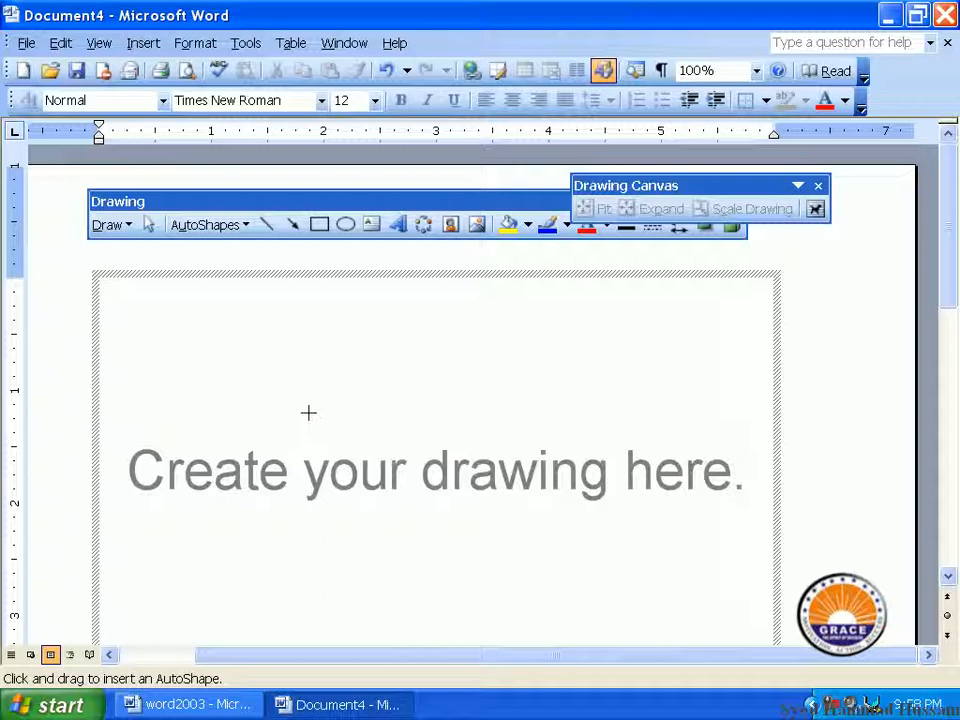
pyautogui.hotkey('ctrl', 'z')
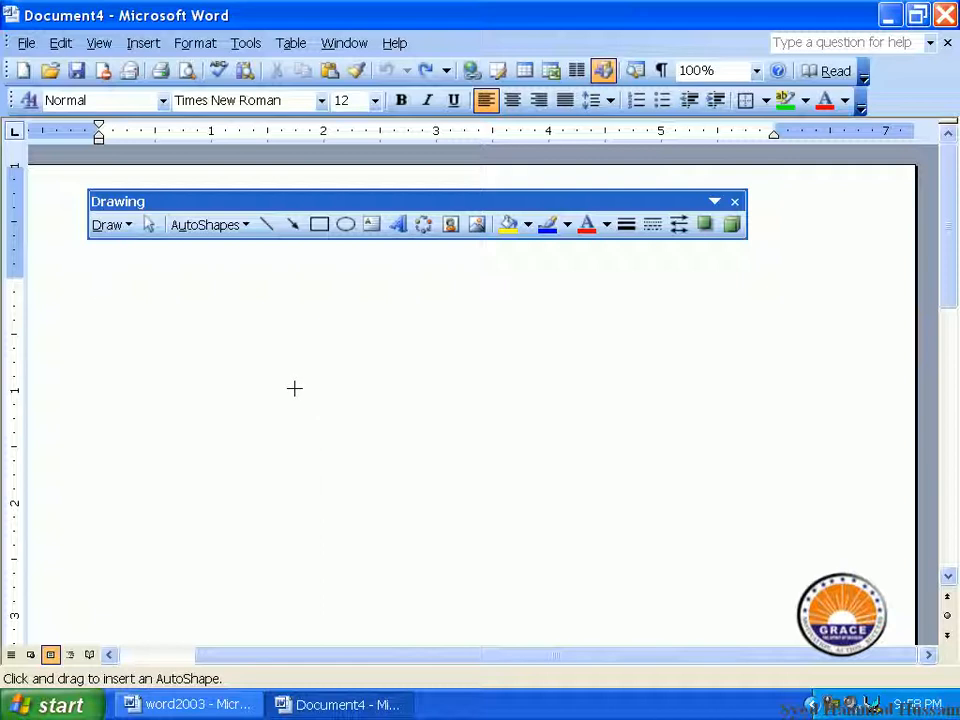
# Draw the heart in the page's upper left and stretch it slightly wider
pyautogui.moveTo(141, 307); pyautogui.dragTo(352, 558)
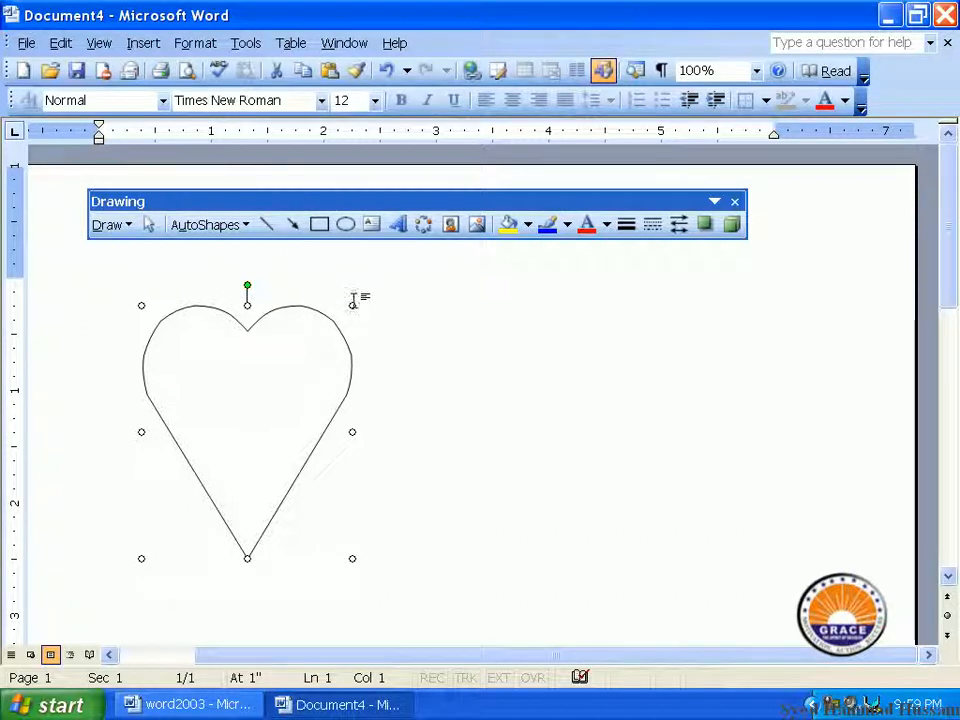
pyautogui.moveTo(352, 302); pyautogui.dragTo(381, 311)
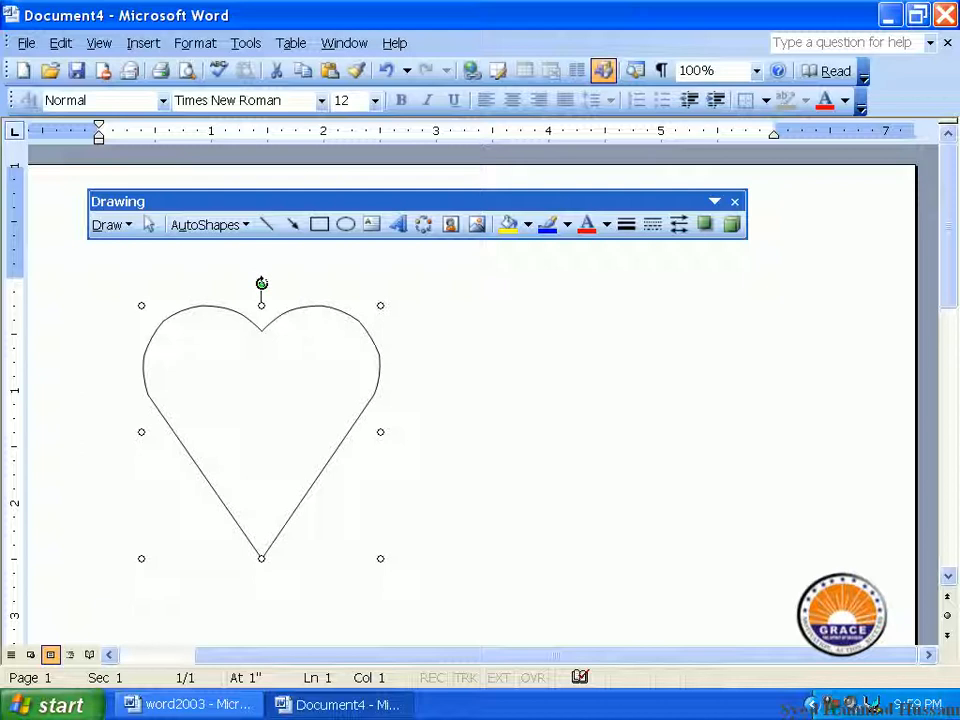
# Rotate the heart with its green handle so it tilts to one side
pyautogui.moveTo(261, 283); pyautogui.dragTo(187, 287)
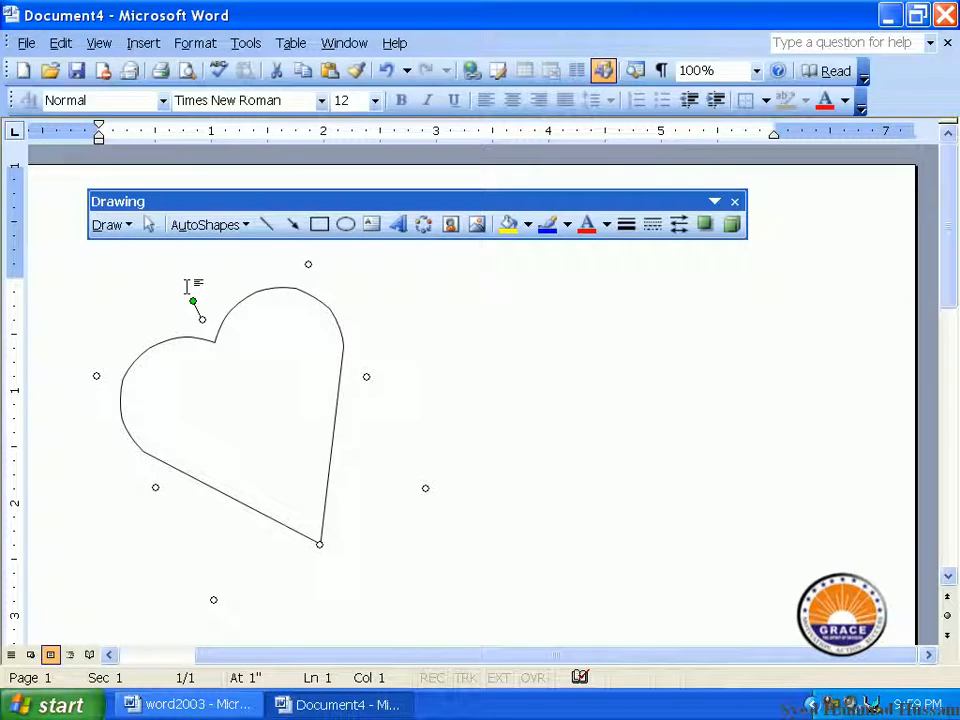
# Draw a Stars and Banners Horizontal Scroll to the right of the heart, kept level
pyautogui.click(190, 225)
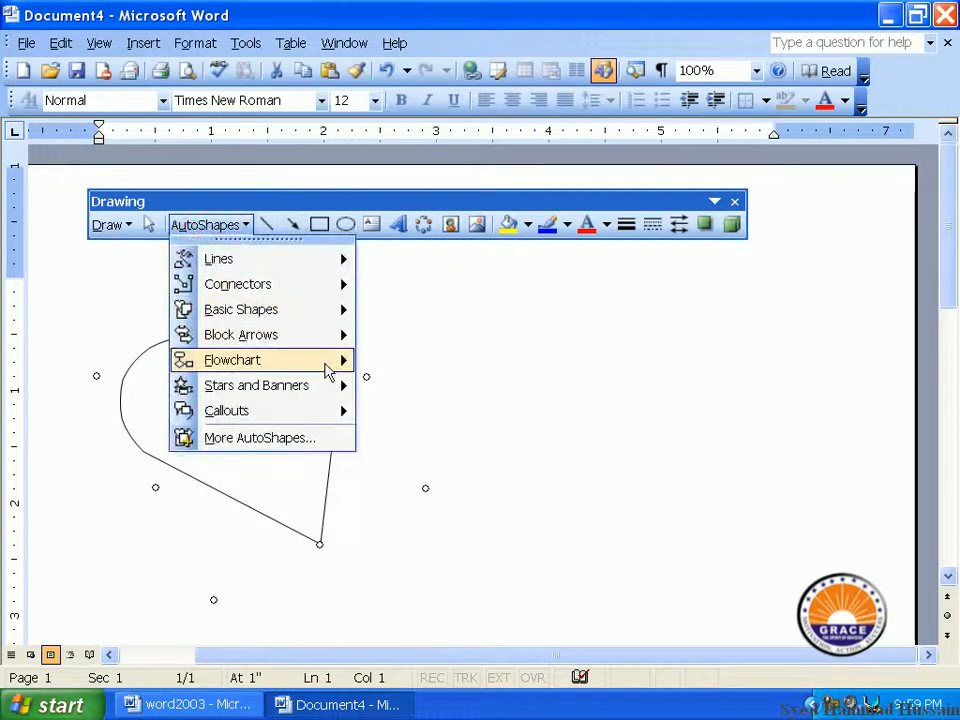
pyautogui.moveTo(336, 362)
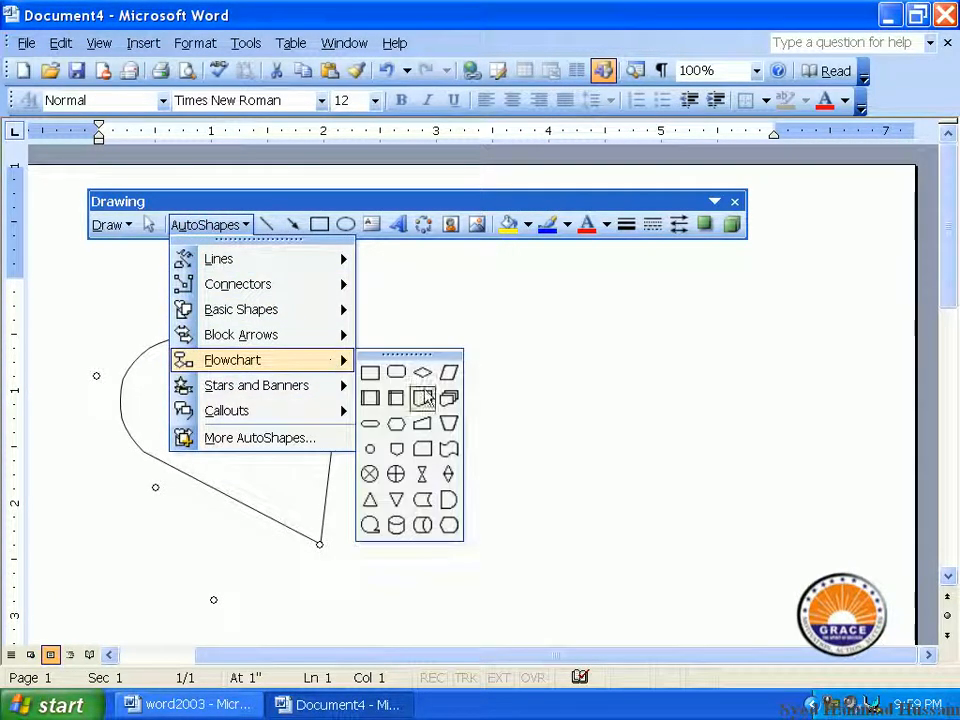
pyautogui.moveTo(300, 386)
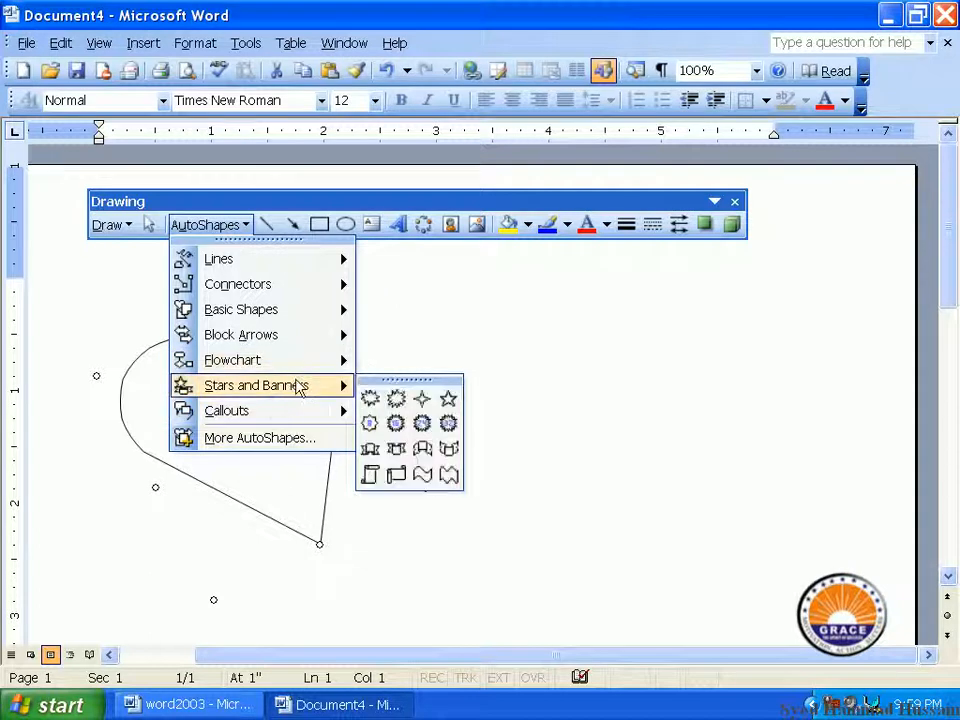
pyautogui.click(400, 475)
pyautogui.moveTo(411, 345); pyautogui.dragTo(816, 474)
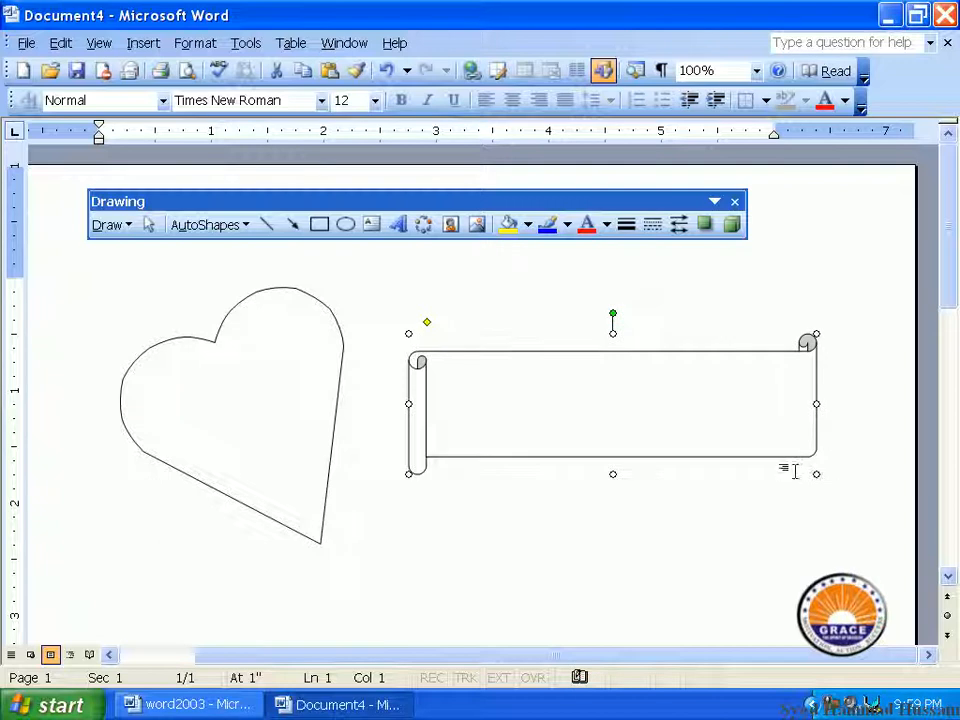
pyautogui.moveTo(614, 312)
pyautogui.mouseDown()
pyautogui.moveTo(604, 304)
pyautogui.moveTo(613, 305)
pyautogui.mouseUp()
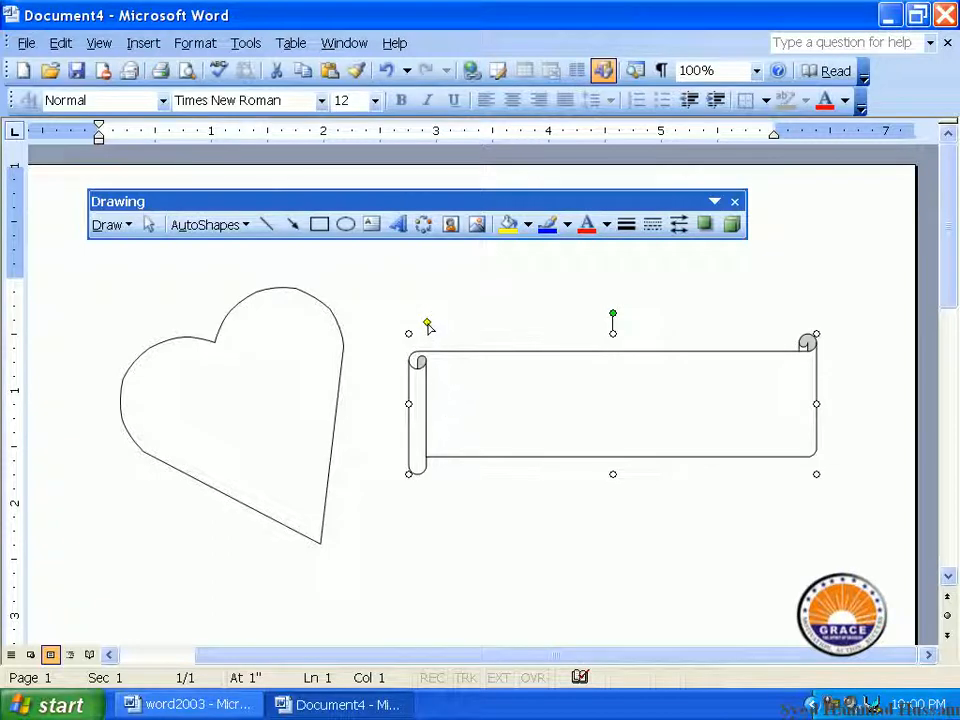
# Shrink the scroll banner's curls with its yellow handle and nudge it left
pyautogui.moveTo(427, 325); pyautogui.dragTo(540, 338)
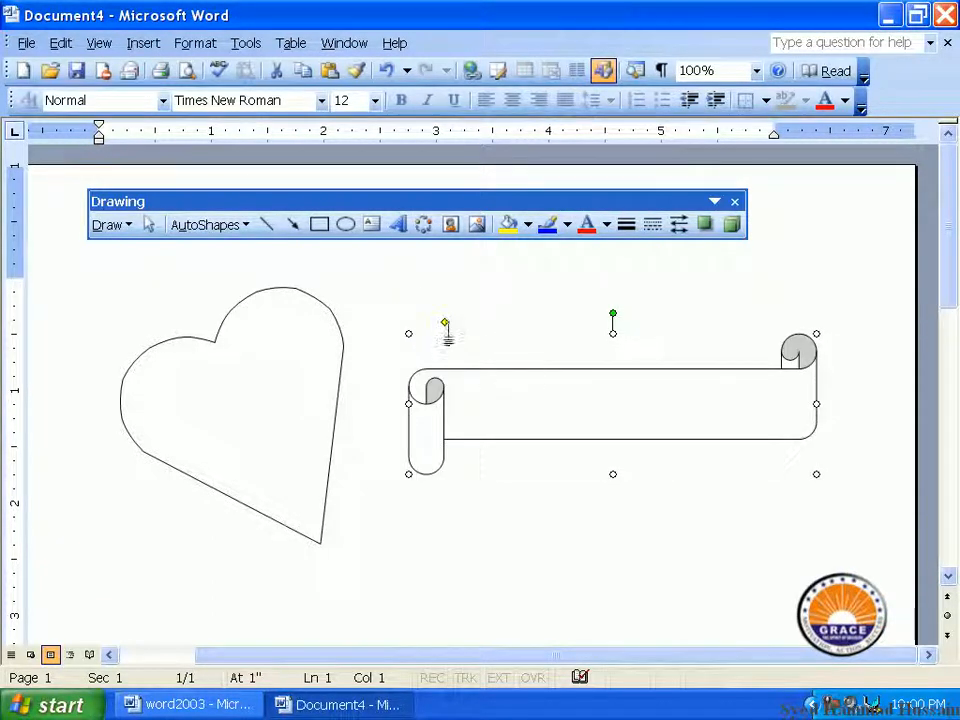
pyautogui.moveTo(445, 323); pyautogui.dragTo(429, 321)
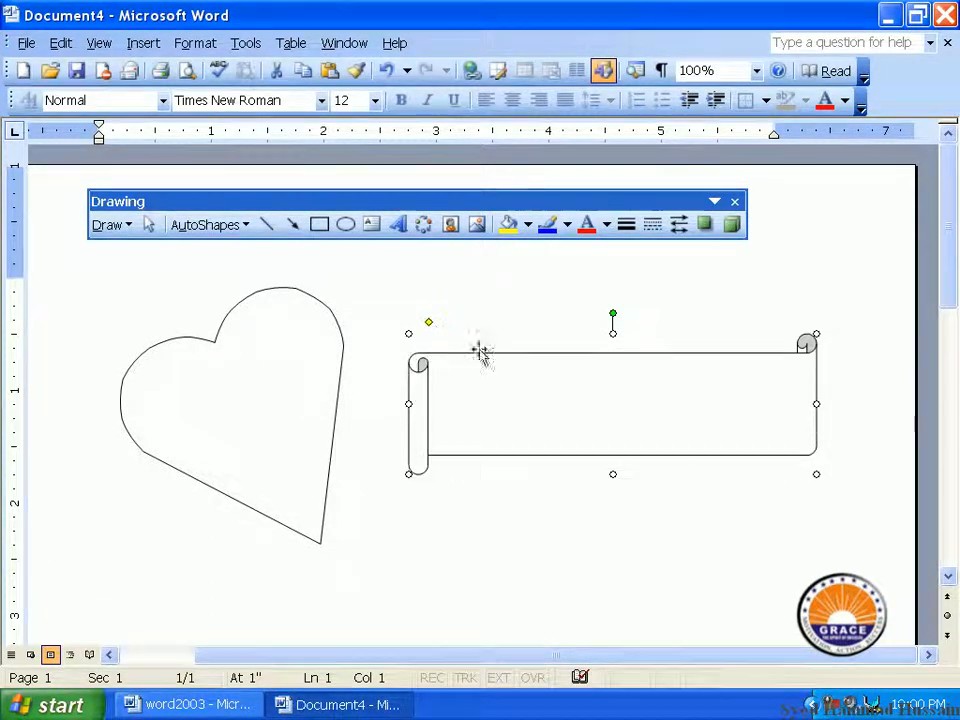
pyautogui.moveTo(530, 384); pyautogui.dragTo(514, 384)
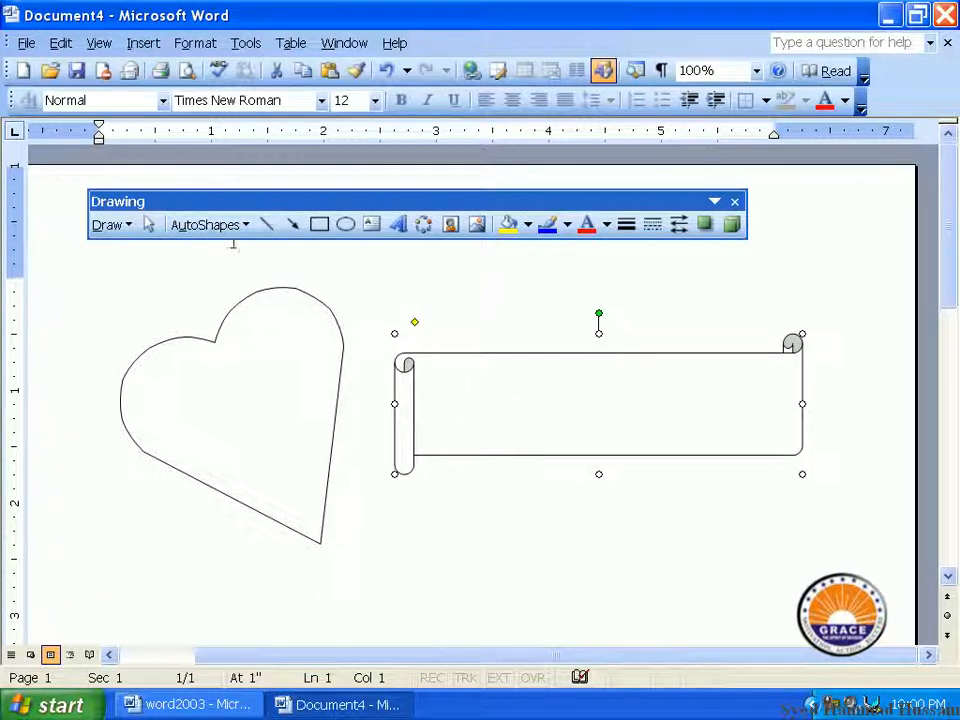
# Move the heart and the scroll banner up and to the left
pyautogui.click(274, 409)
pyautogui.moveTo(274, 409); pyautogui.dragTo(246, 394)
pyautogui.click(525, 399)
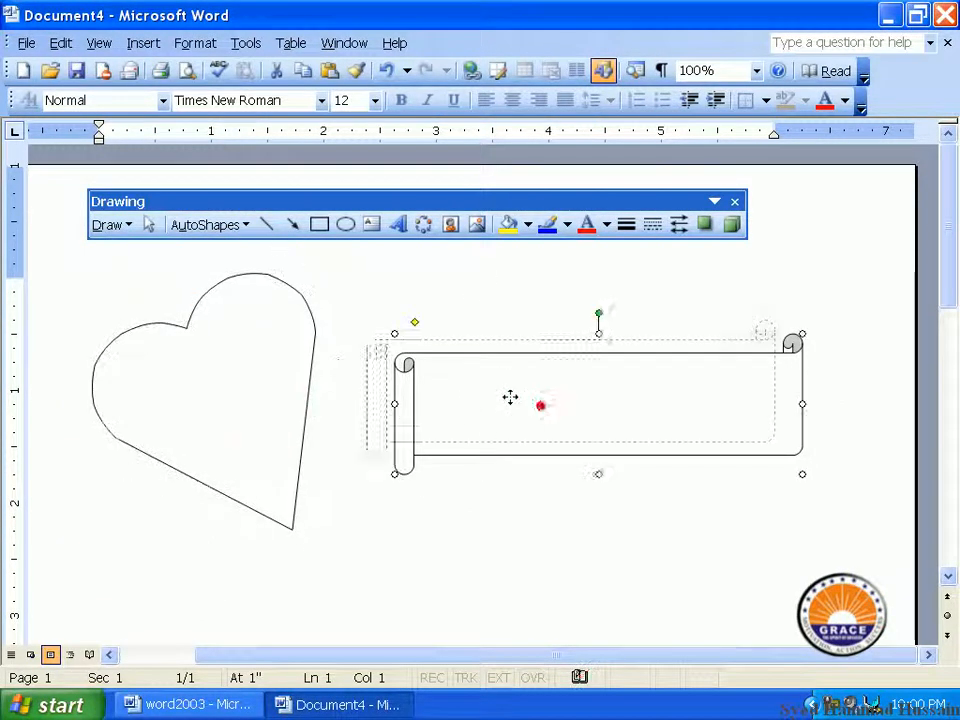
pyautogui.moveTo(525, 399); pyautogui.dragTo(485, 386)
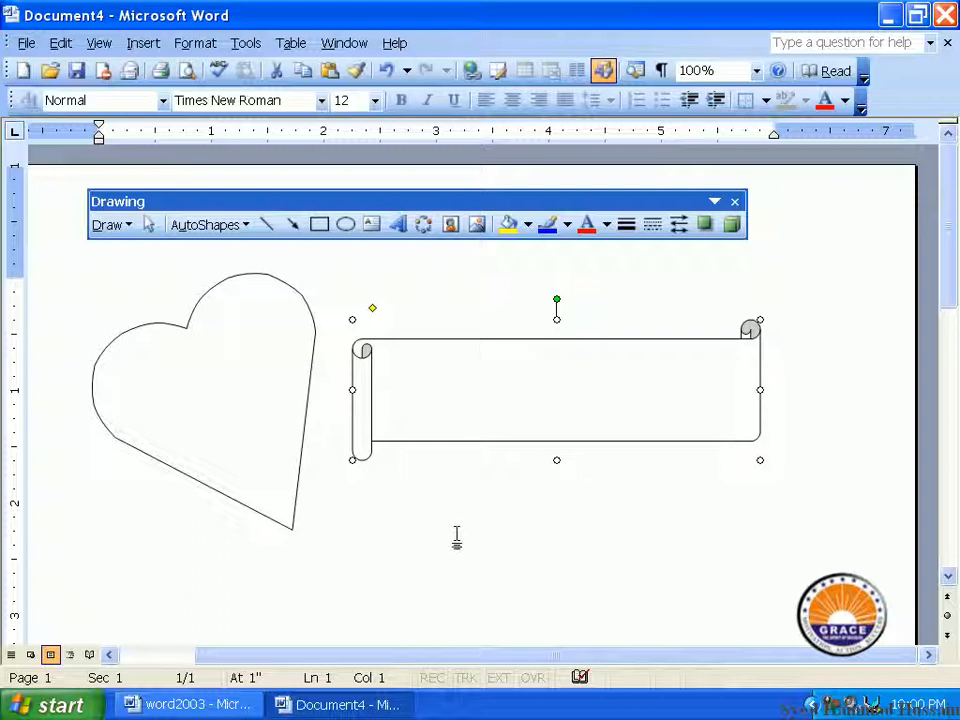
pyautogui.click(265, 400)
pyautogui.click(467, 401)
# Add a text area to the scroll banner using its Add Text shortcut option
pyautogui.rightClick(468, 402)
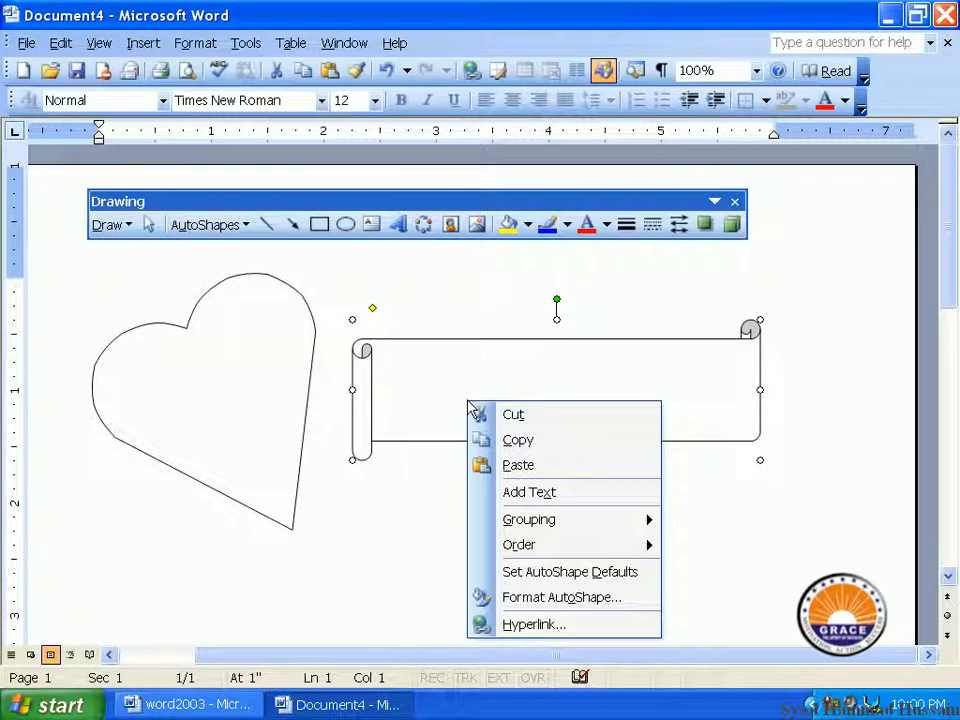
pyautogui.click(536, 491)
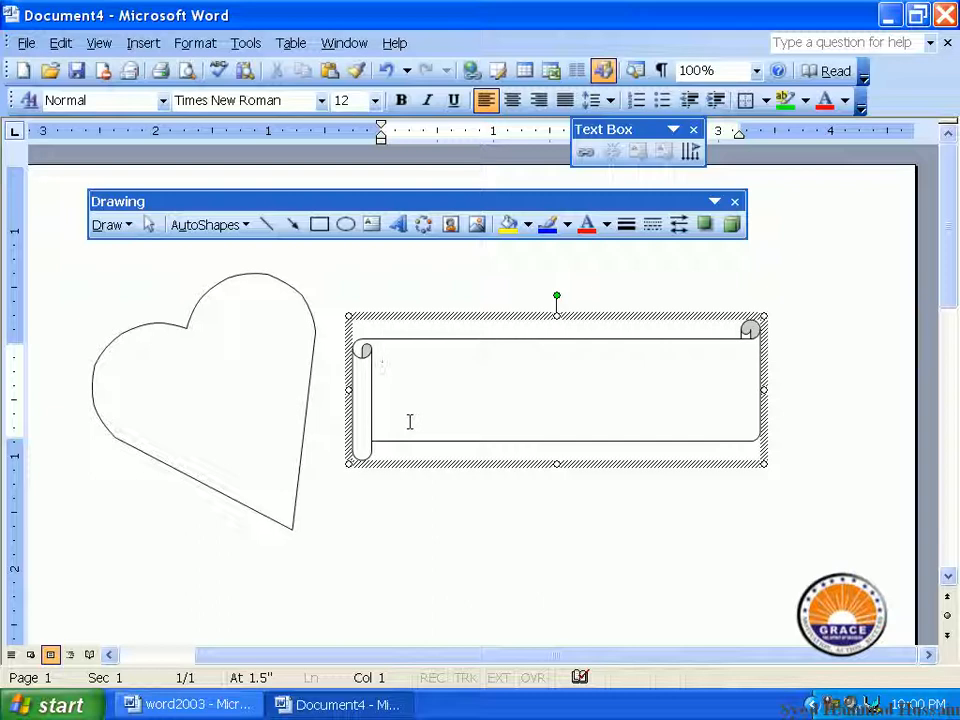
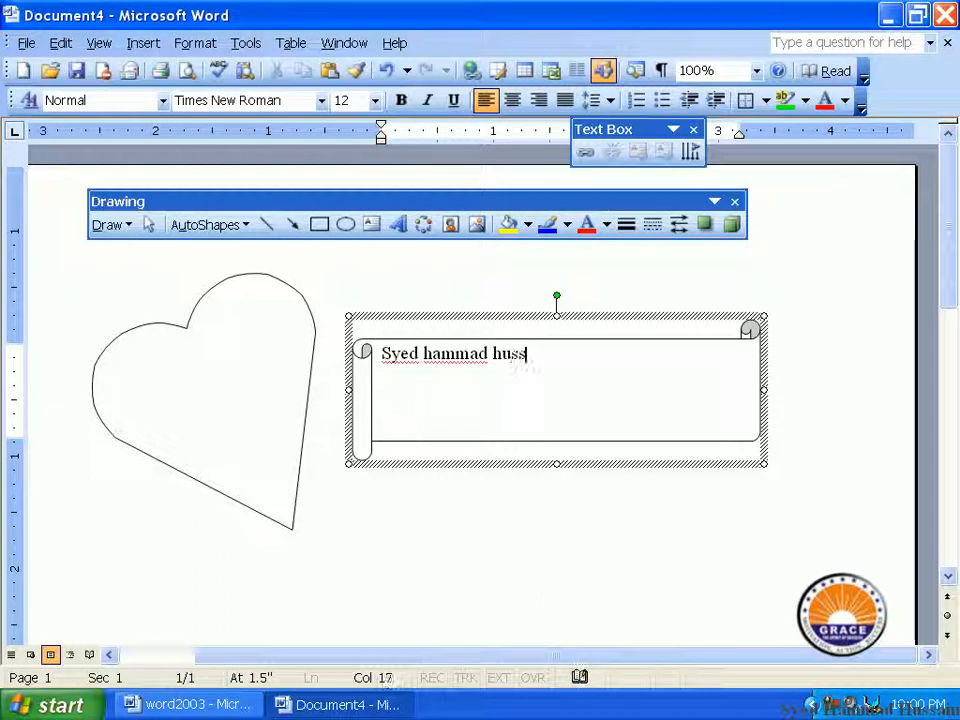
# Type the person's full name in the scroll and start the phone number on the line below
pyautogui.press('Return')
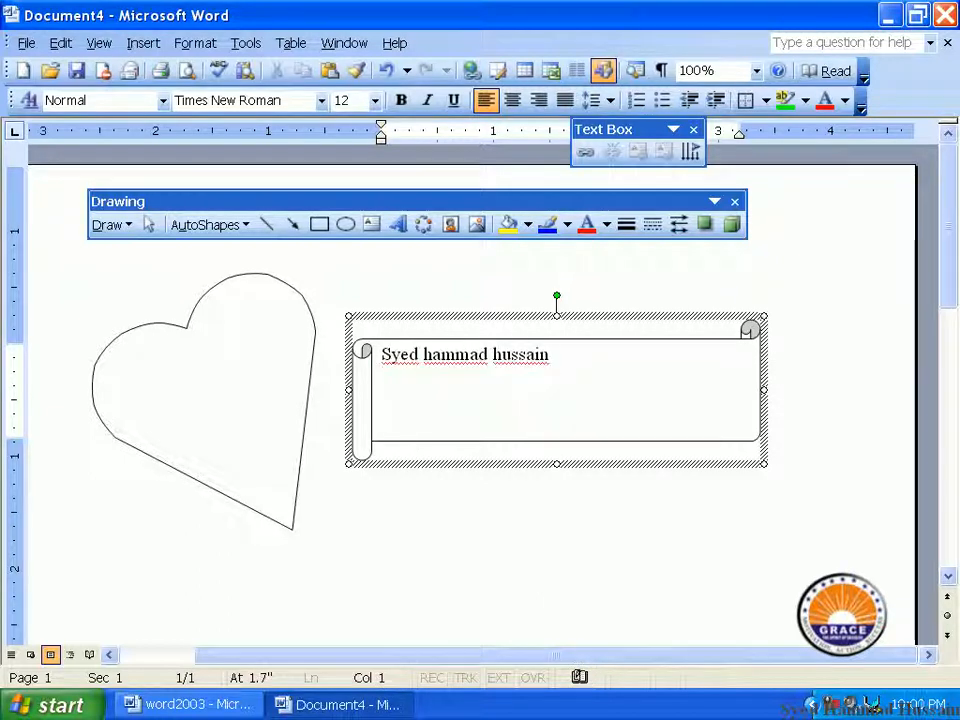
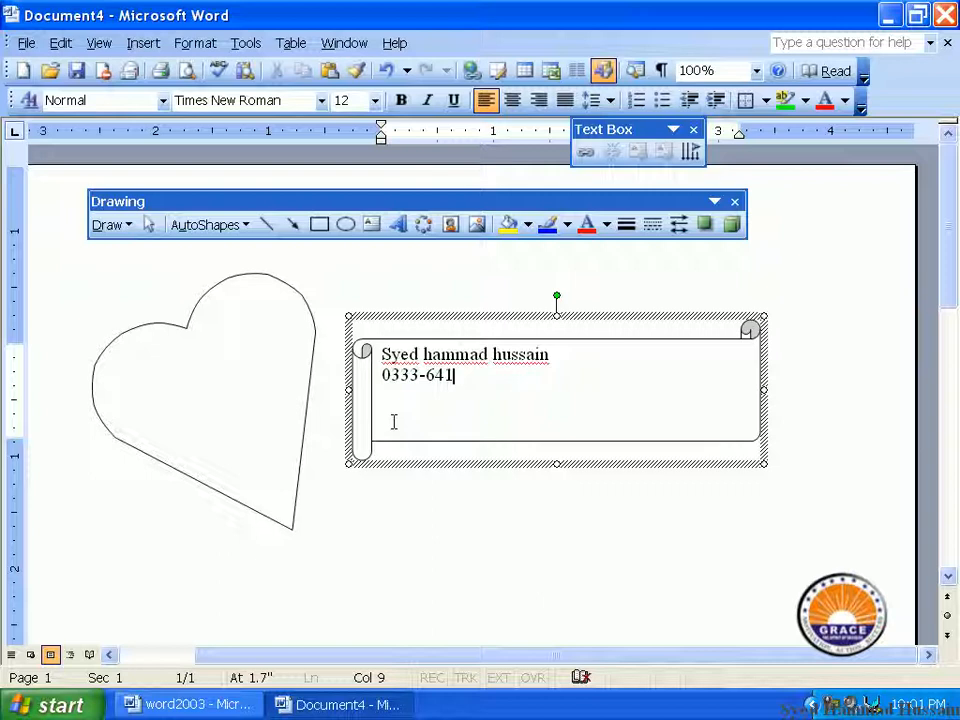
# Correct the wrong digits so the phone number line reads correctly
pyautogui.click(393, 420)
pyautogui.write('29')
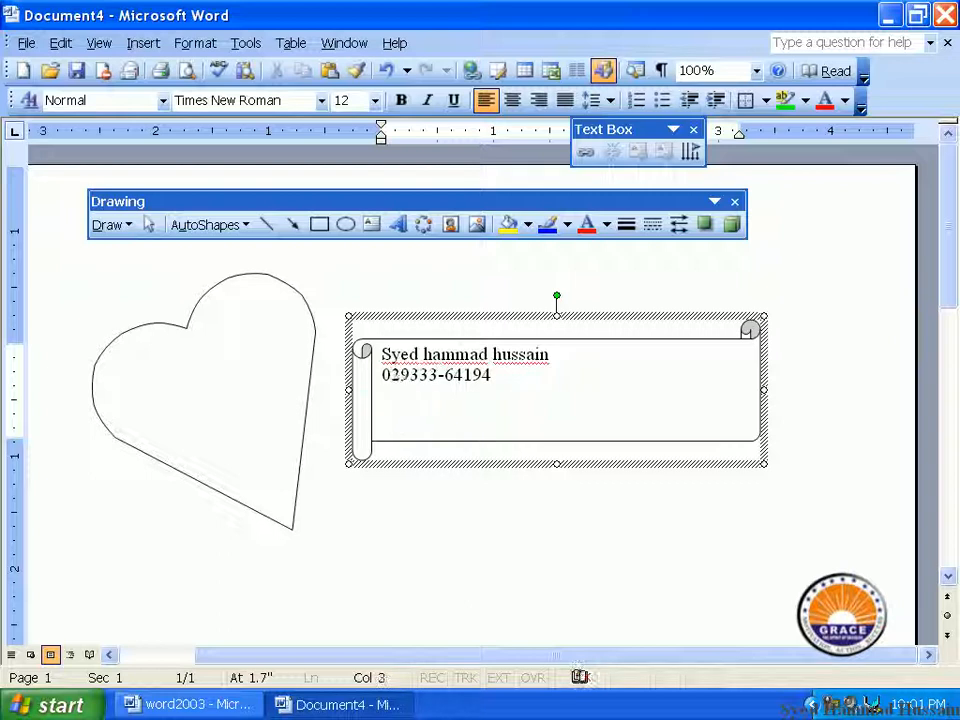
pyautogui.press('BackSpace')
pyautogui.press('BackSpace')
pyautogui.press('BackSpace')
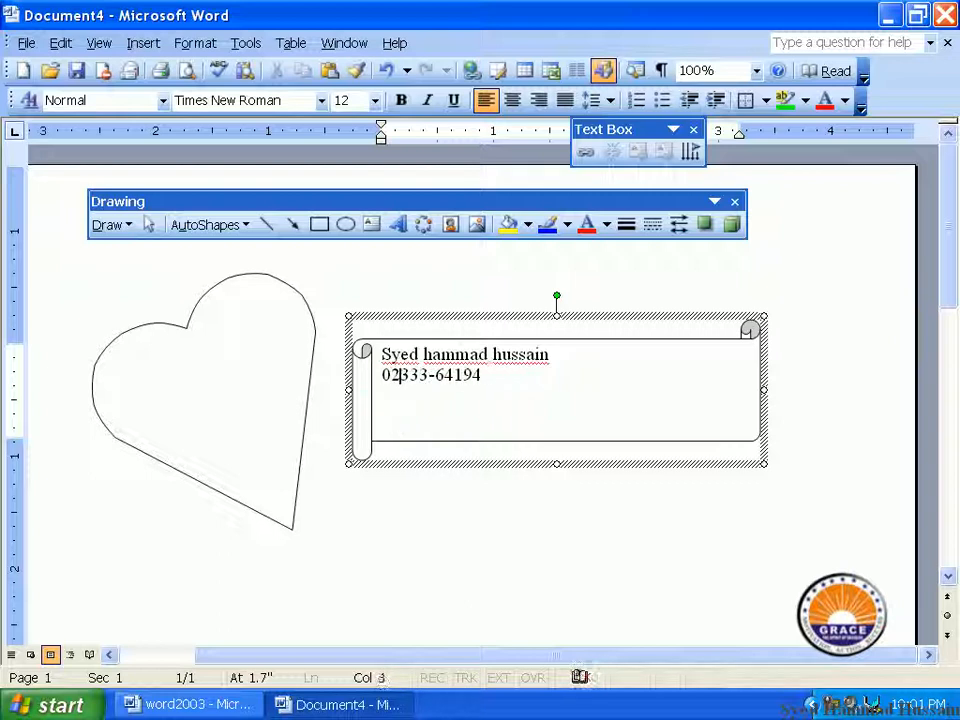
pyautogui.press('Right')
pyautogui.press('Right')
pyautogui.press('Right')
pyautogui.press('Right')
pyautogui.press('Right')
pyautogui.press('Right')
pyautogui.press('Right')
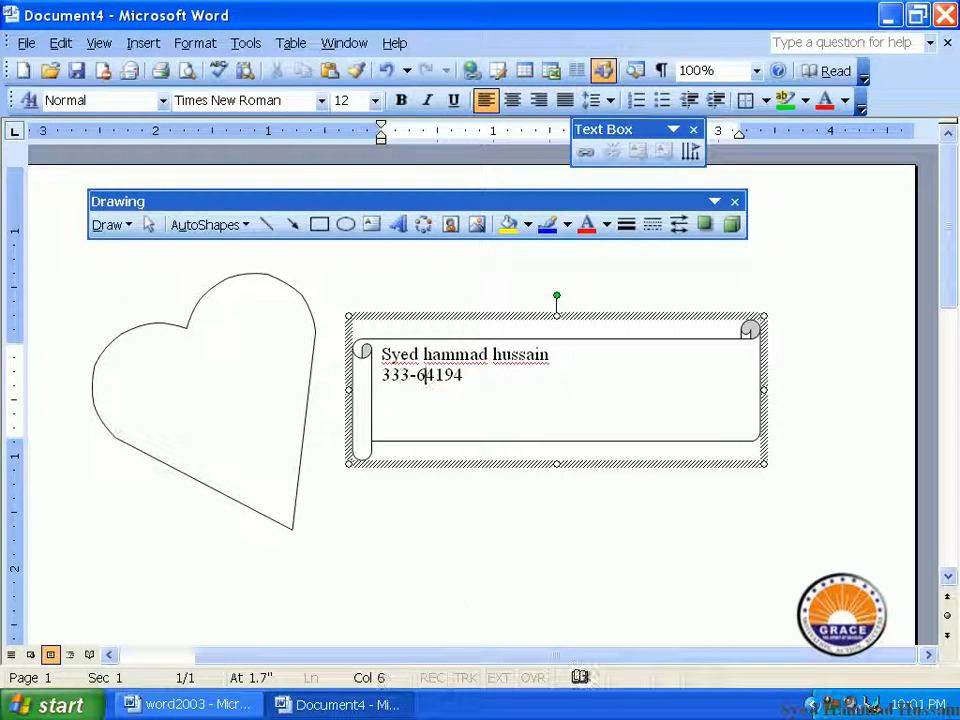
pyautogui.press('BackSpace')
pyautogui.press('BackSpace')
pyautogui.write('94')
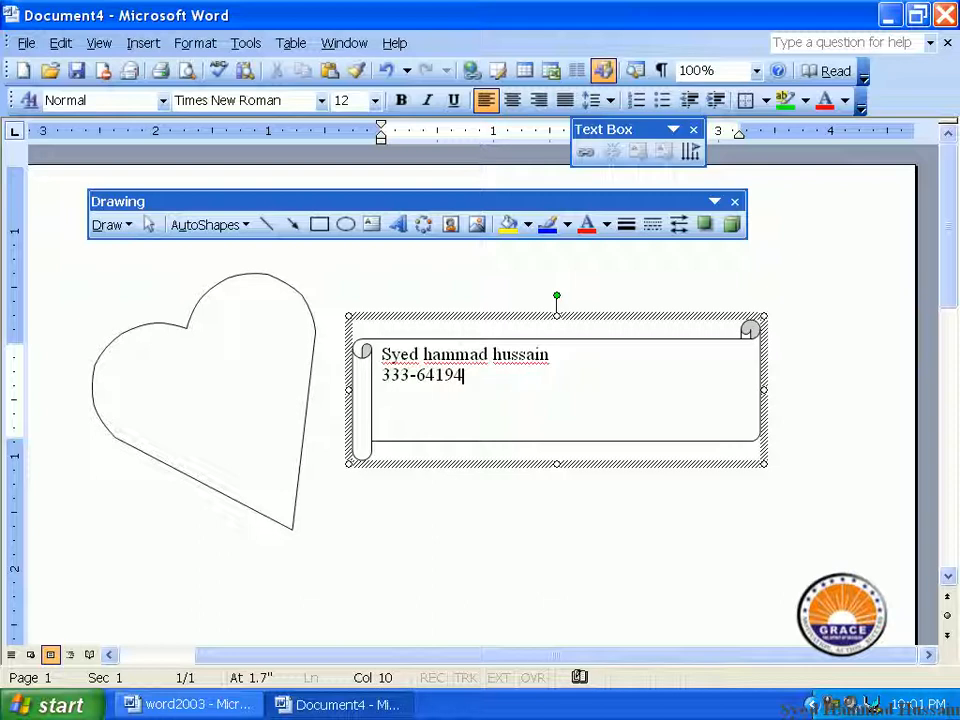
pyautogui.write('29')
# Format all scroll text bold, italic, 22 pt, red and centred
pyautogui.hotkey('ctrl', 'a')
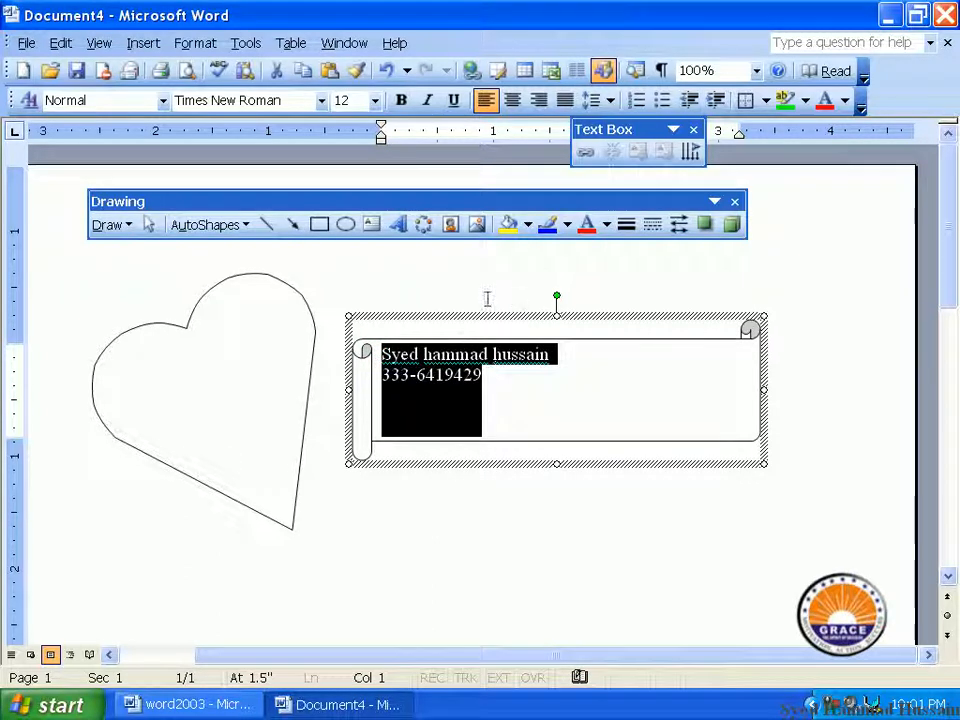
pyautogui.click(402, 101)
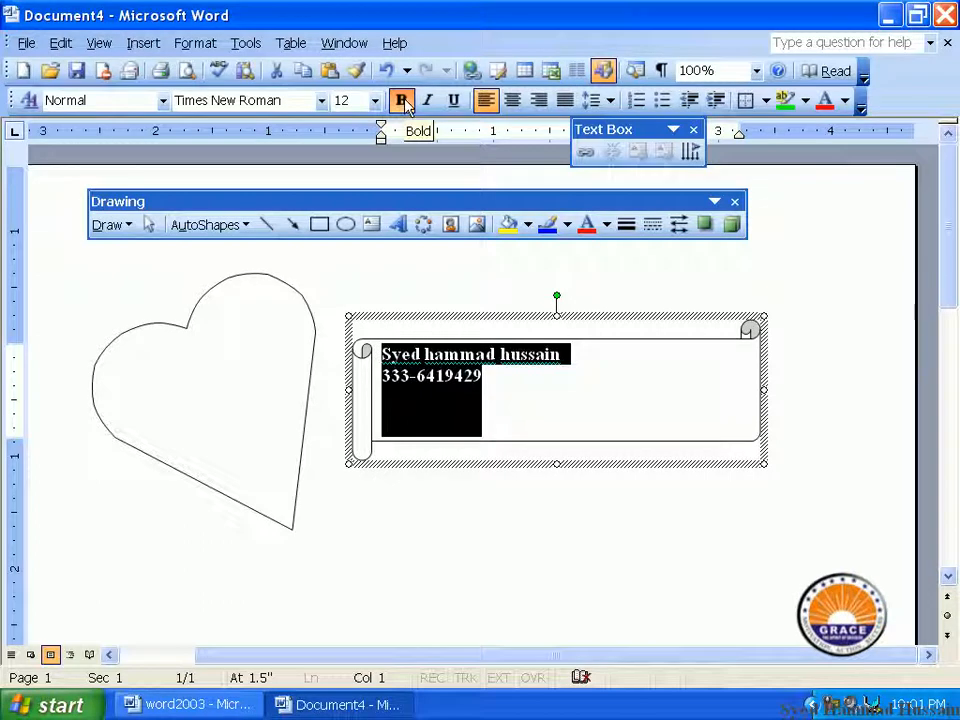
pyautogui.click(427, 102)
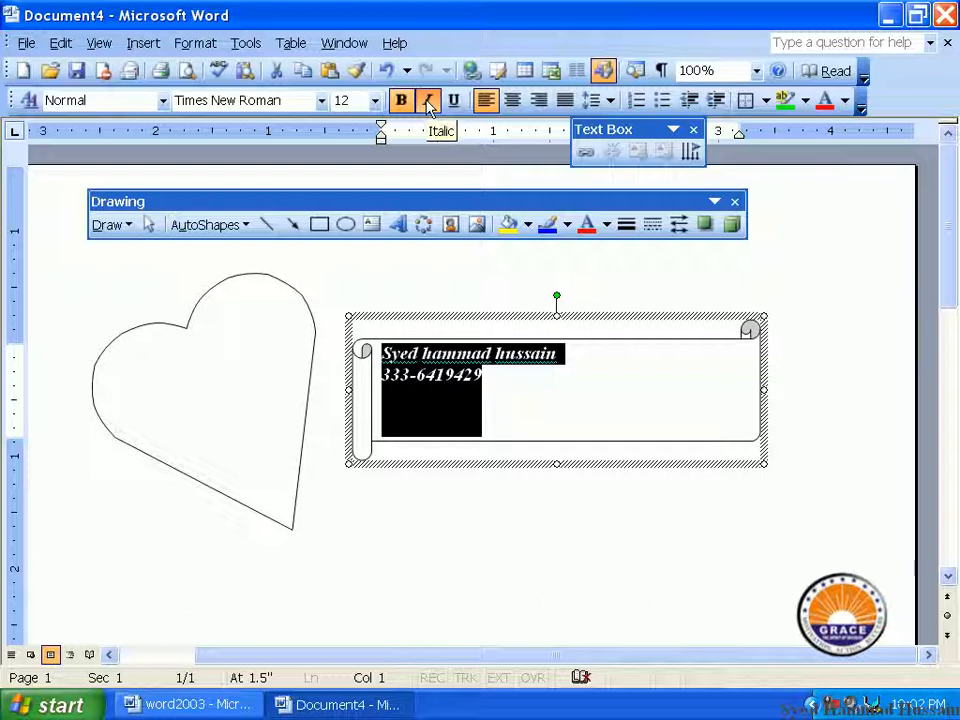
pyautogui.click(453, 100)
pyautogui.click(374, 100)
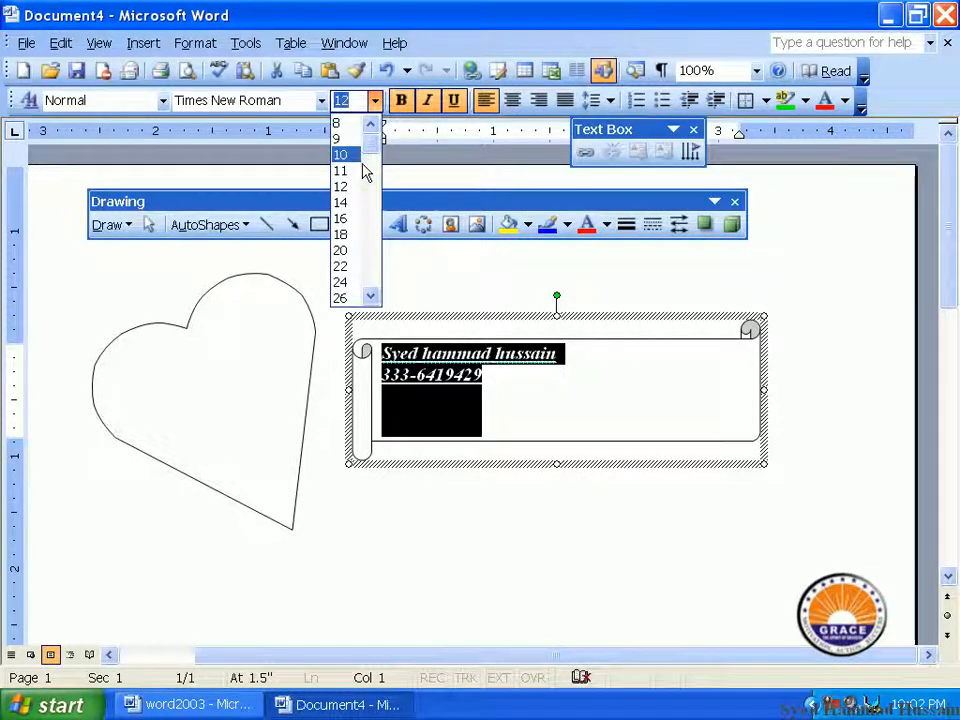
pyautogui.click(341, 202)
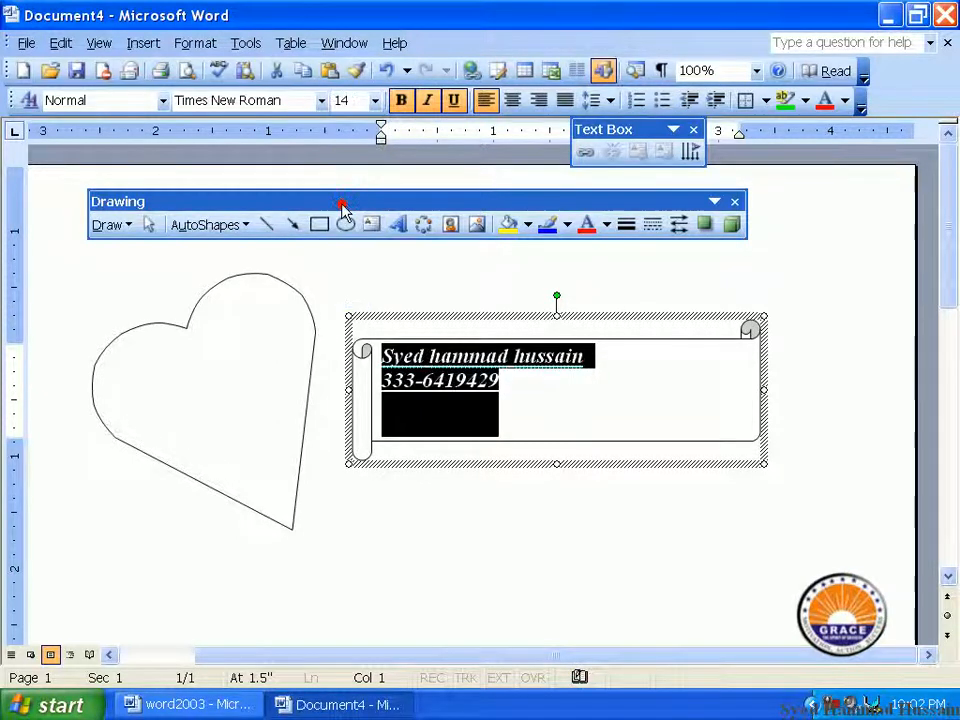
pyautogui.click(374, 100)
pyautogui.click(347, 265)
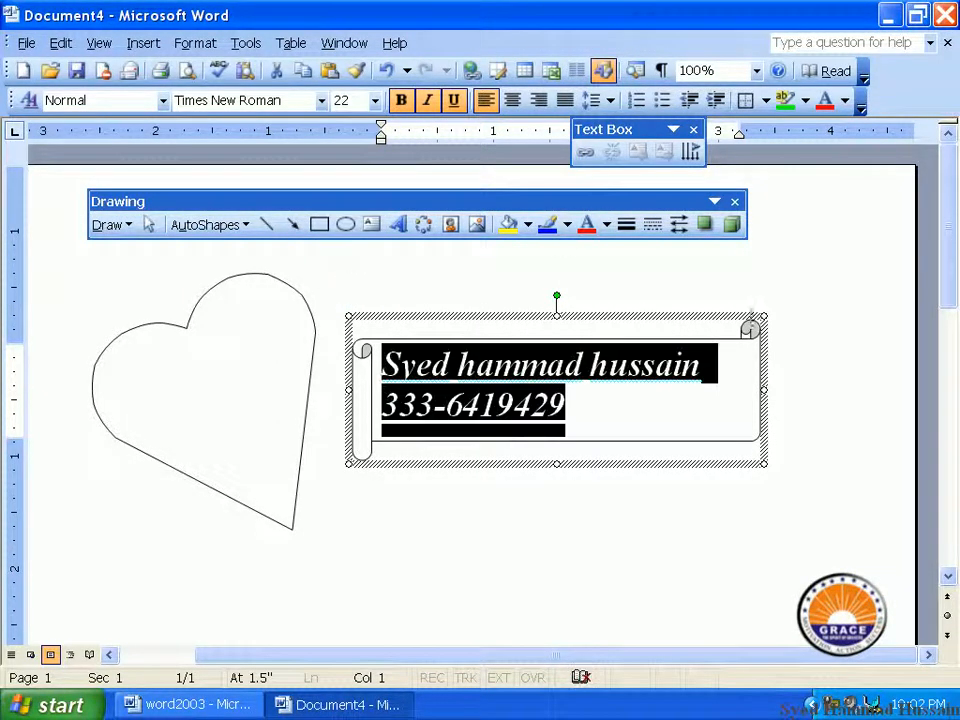
pyautogui.click(824, 104)
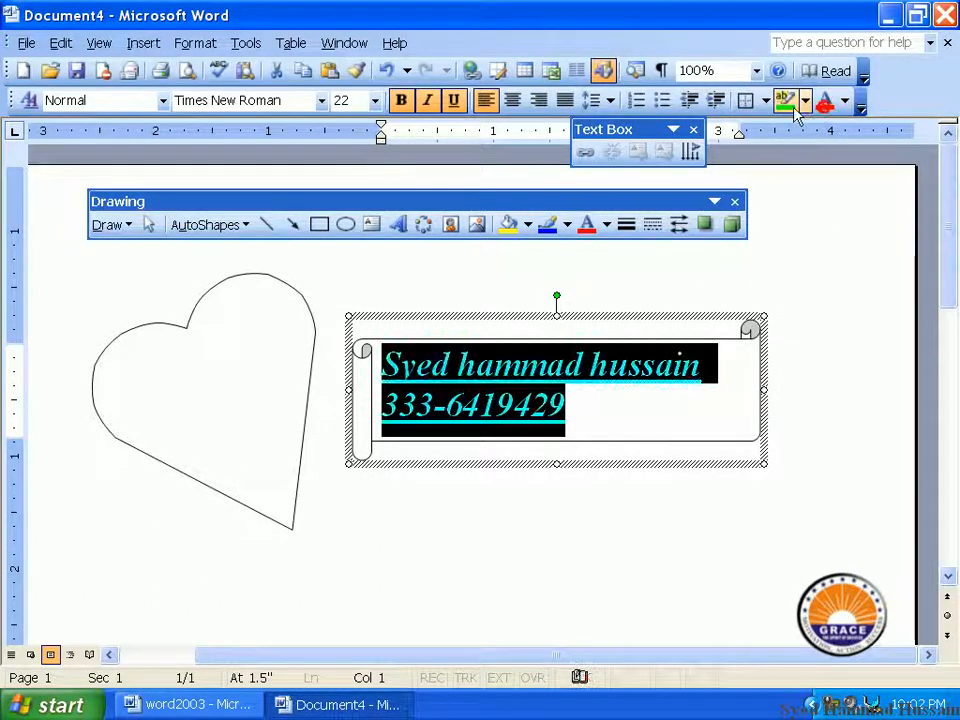
pyautogui.click(512, 102)
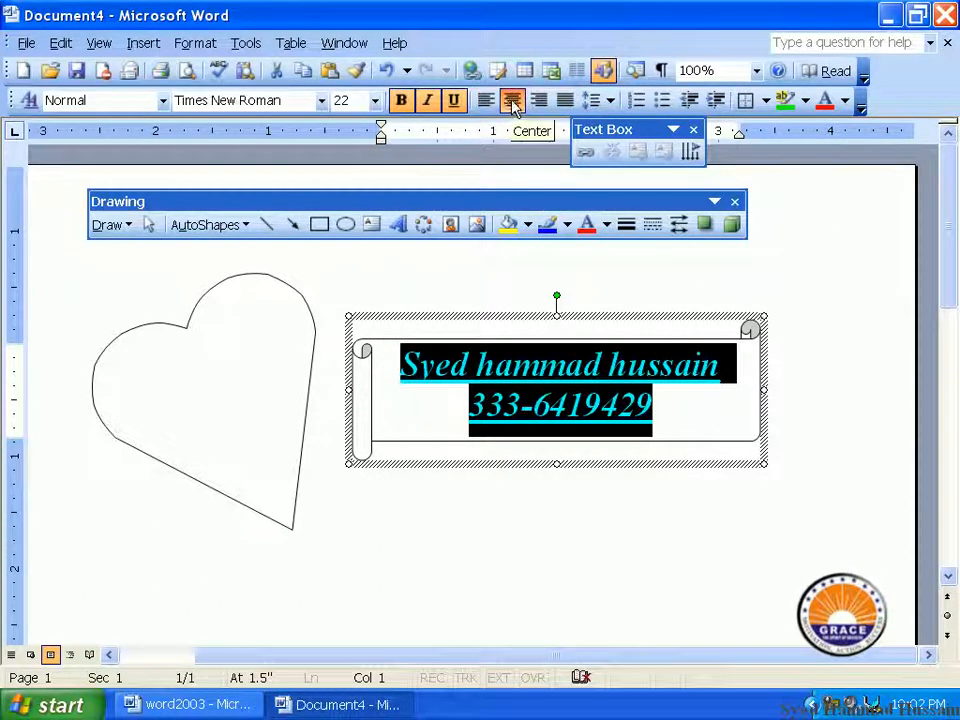
# Check the formatted name and number, then select the heart shape
pyautogui.click(401, 390)
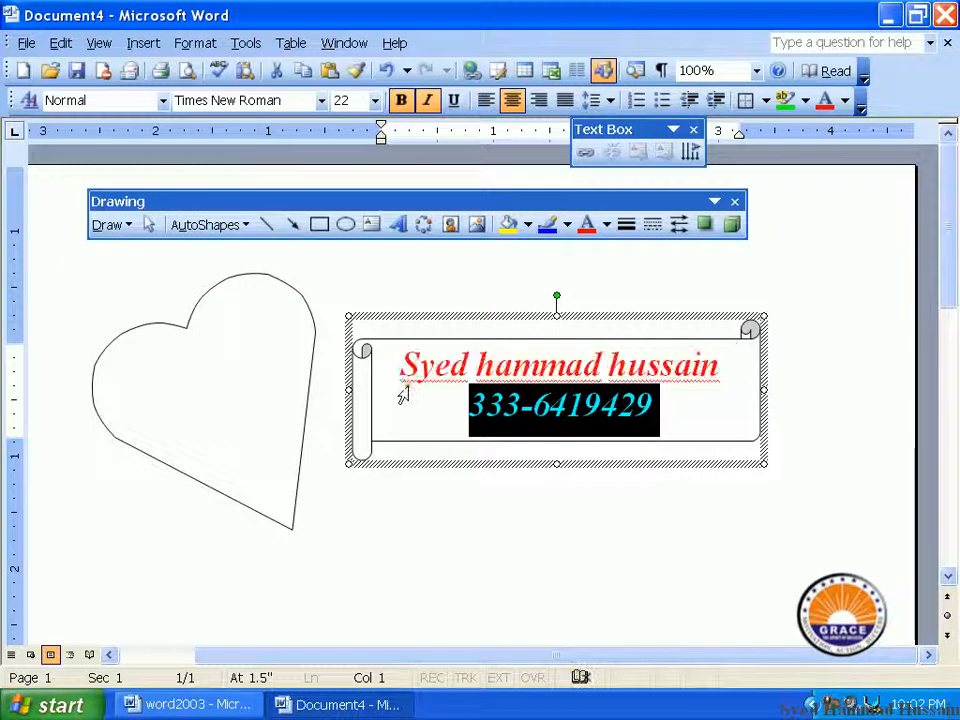
pyautogui.doubleClick(620, 365)
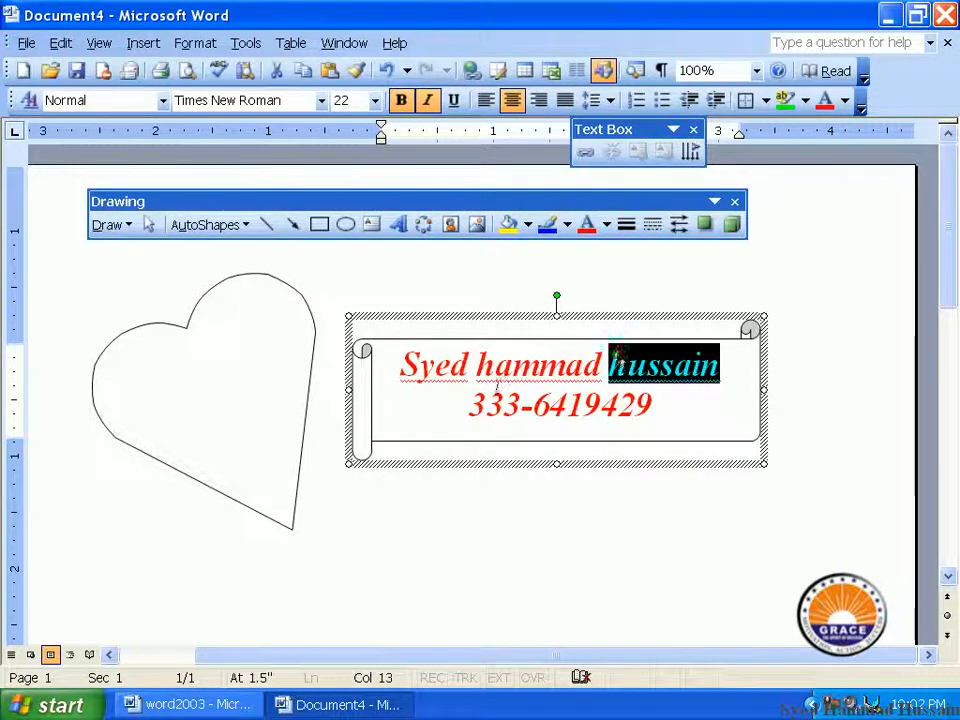
pyautogui.moveTo(655, 405); pyautogui.dragTo(439, 422)
pyautogui.click(266, 377)
pyautogui.rightClick(266, 377)
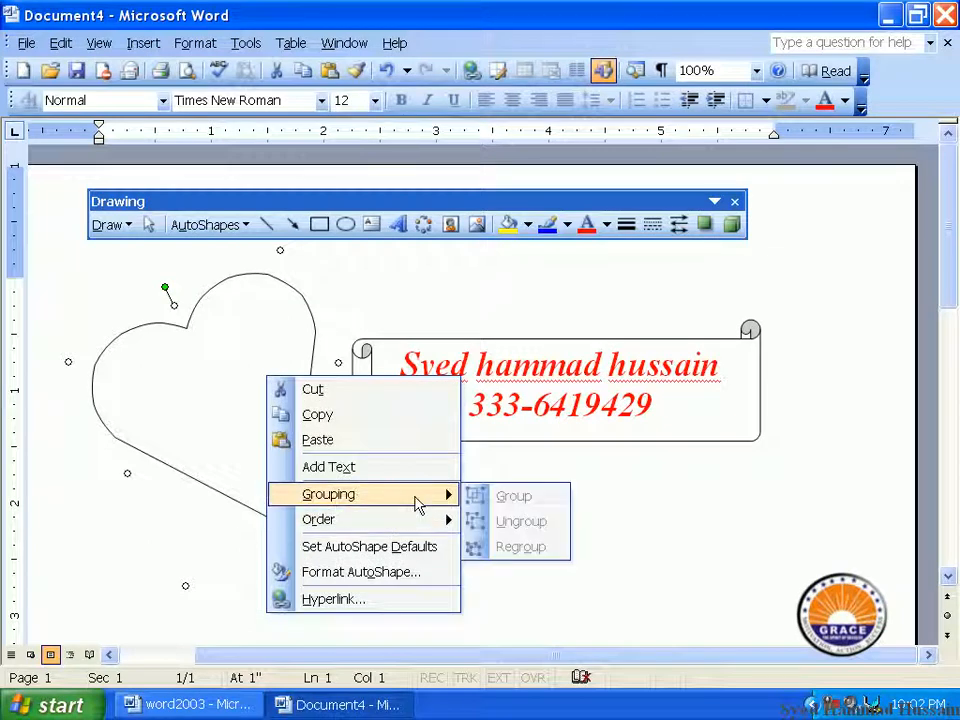
# Add a text area to the heart shape and put the cursor inside it
pyautogui.click(422, 472)
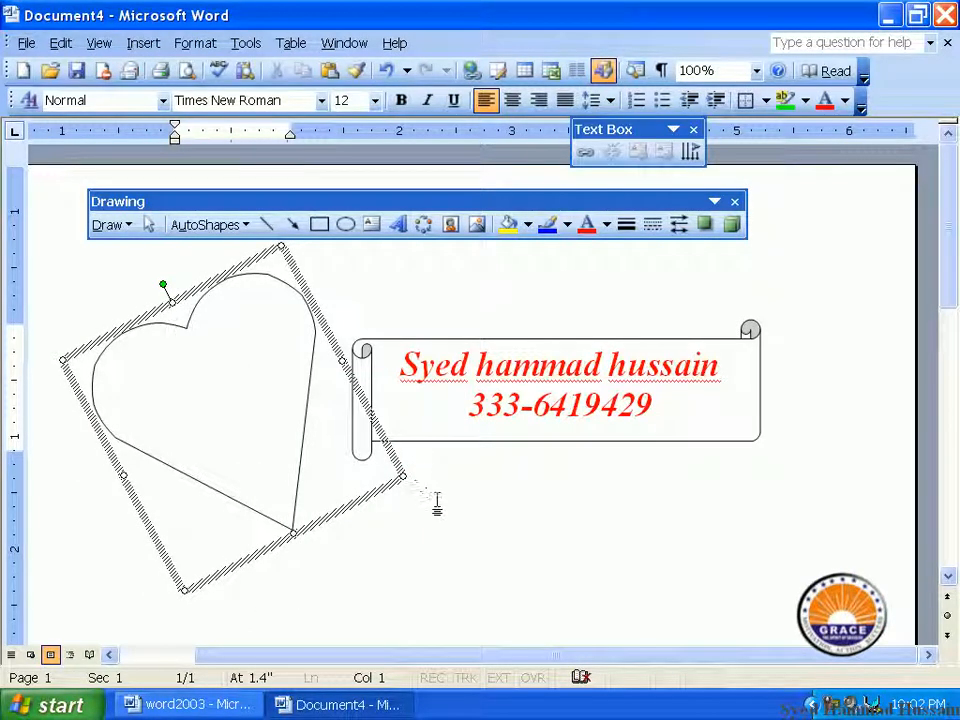
pyautogui.click(435, 501)
pyautogui.click(272, 422)
# Draw four horizontal lines, three below the scroll banner and one above it
pyautogui.click(265, 224)
pyautogui.moveTo(385, 517); pyautogui.dragTo(774, 517)
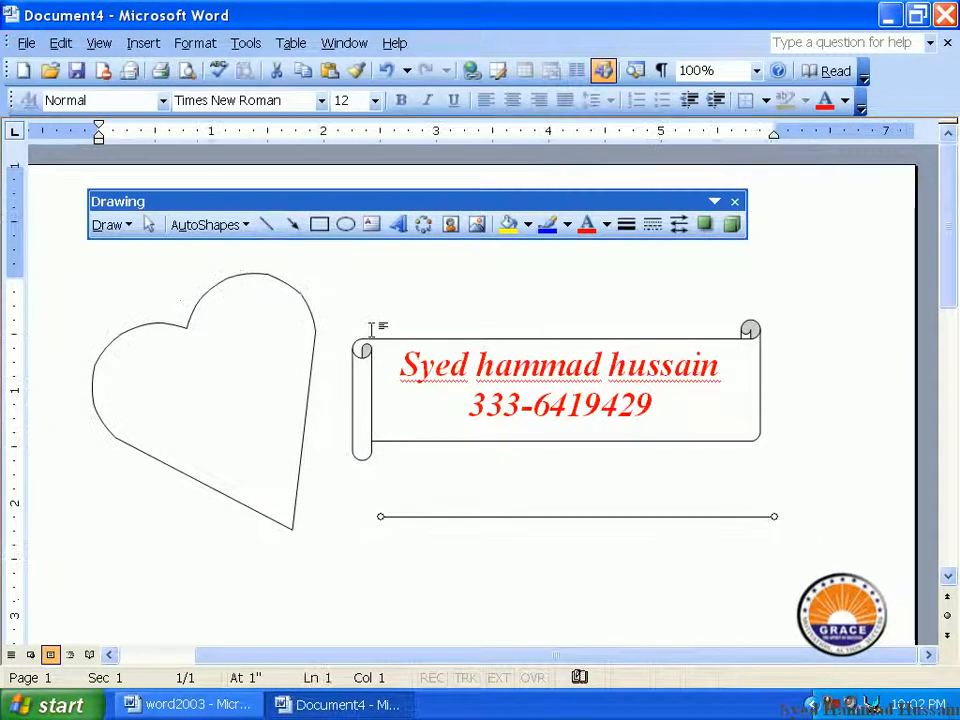
pyautogui.click(265, 224)
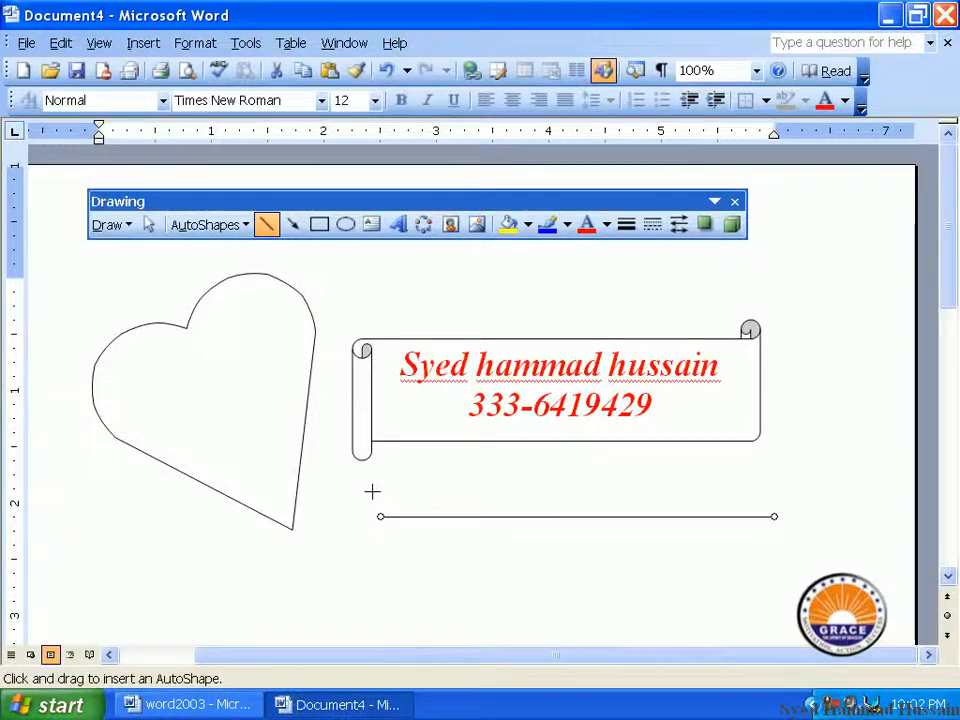
pyautogui.moveTo(366, 488); pyautogui.dragTo(718, 488)
pyautogui.click(266, 224)
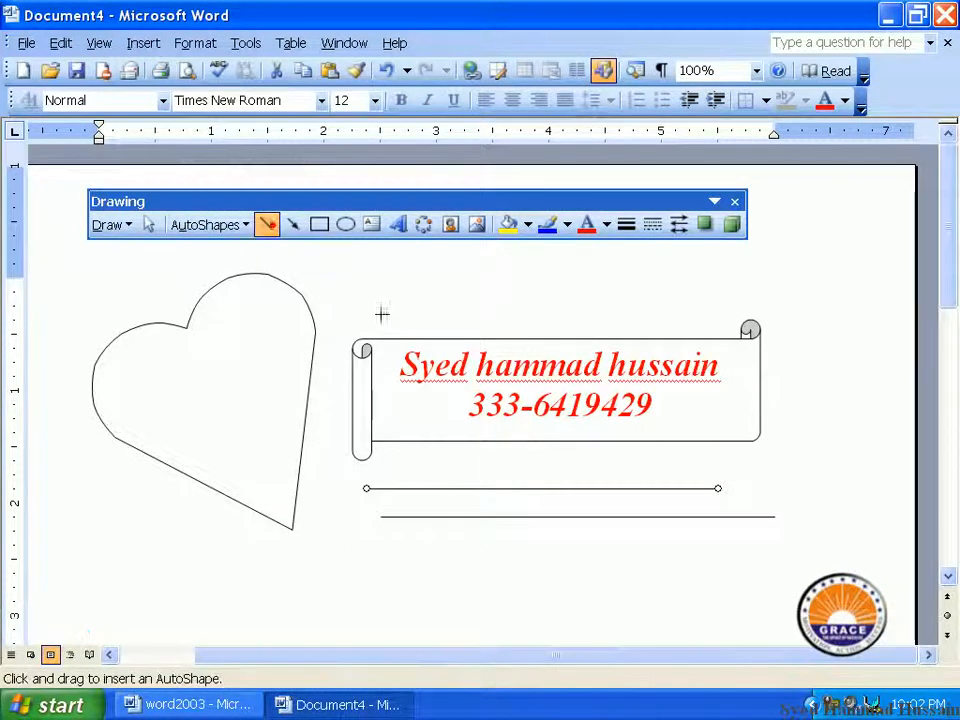
pyautogui.moveTo(422, 460); pyautogui.dragTo(802, 460)
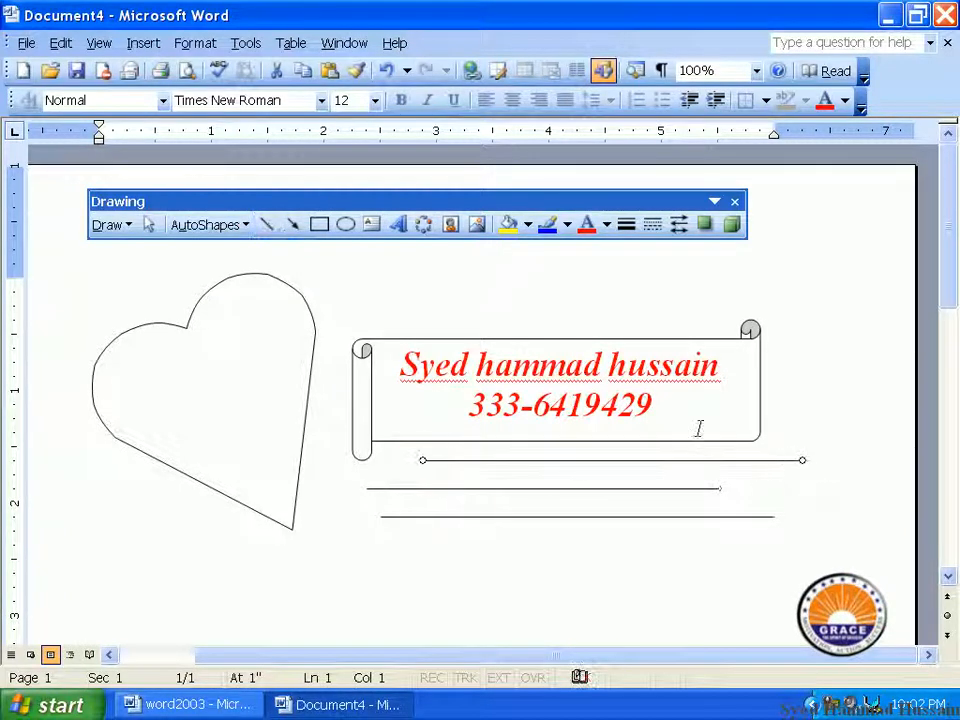
pyautogui.click(266, 224)
pyautogui.moveTo(356, 262); pyautogui.dragTo(732, 263)
# Draw two vertical lines side by side along the heart's left side
pyautogui.click(266, 224)
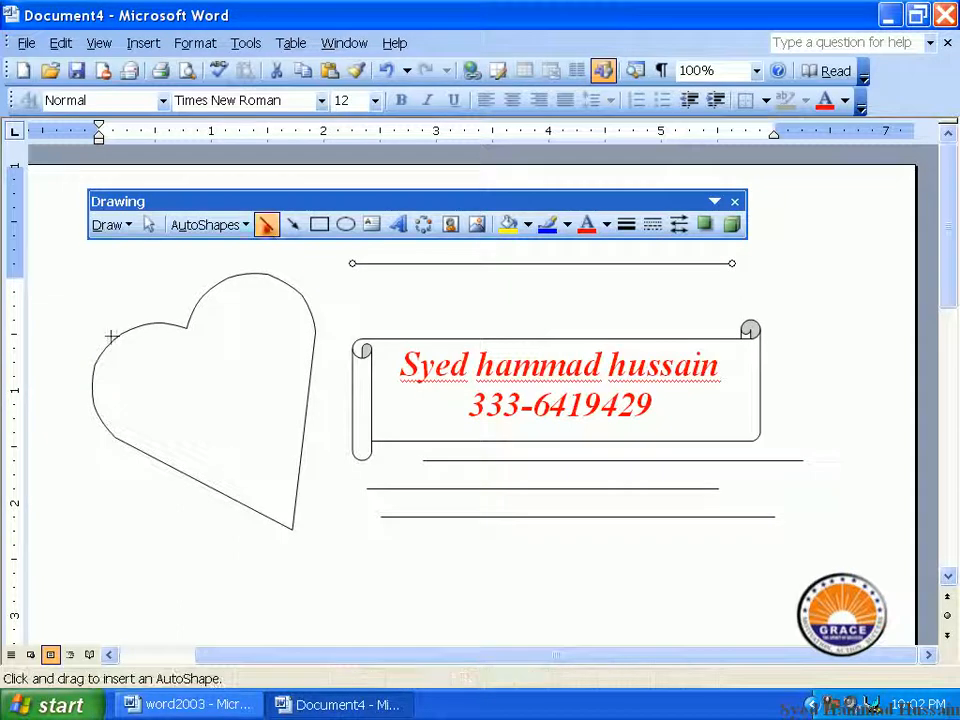
pyautogui.moveTo(113, 277); pyautogui.dragTo(113, 516)
pyautogui.click(266, 224)
pyautogui.moveTo(141, 291); pyautogui.dragTo(143, 538)
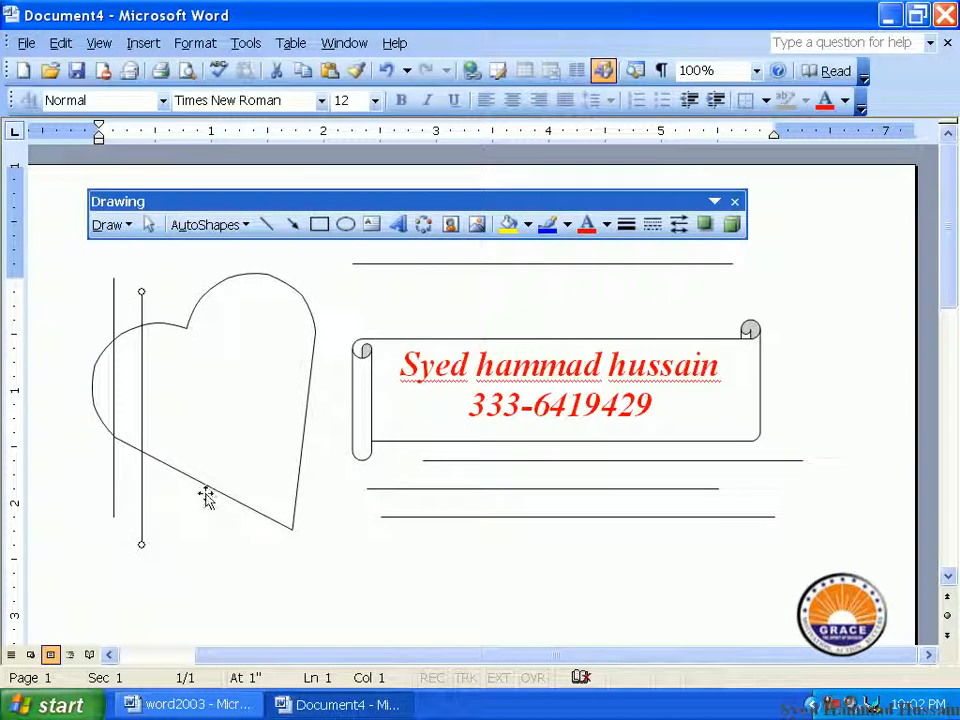
pyautogui.click(291, 224)
# Draw an arrow below the heart and a rectangle beneath the left arrow
pyautogui.moveTo(220, 560)
pyautogui.mouseDown()
pyautogui.moveTo(422, 564)
pyautogui.moveTo(675, 544)
pyautogui.mouseUp()
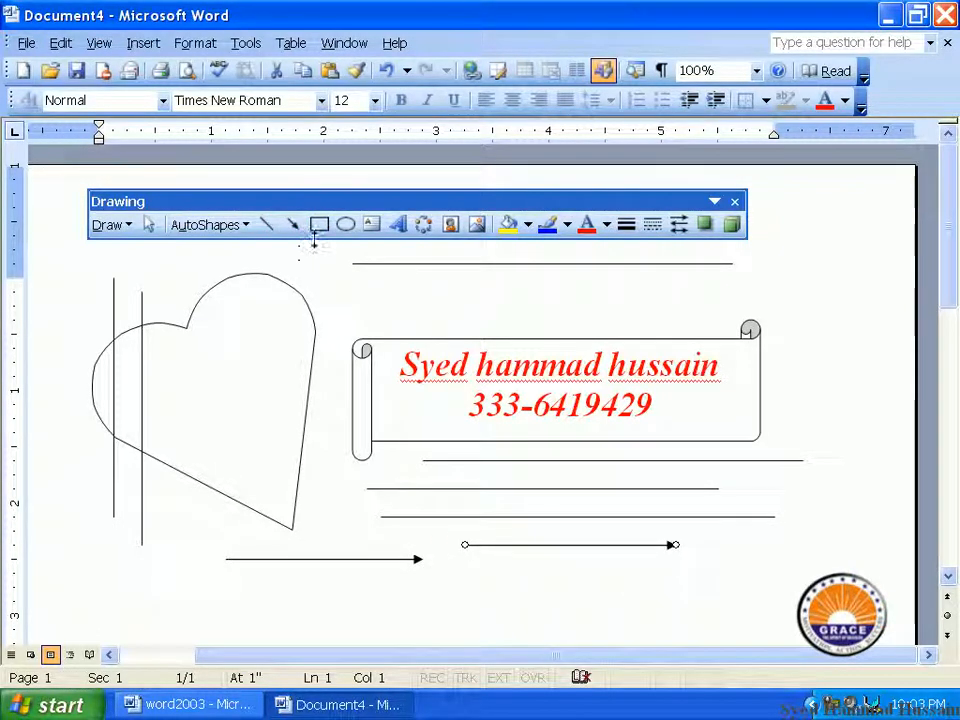
pyautogui.click(318, 224)
pyautogui.scroll(-3, 185, 472)
pyautogui.moveTo(127, 447); pyautogui.dragTo(241, 502)
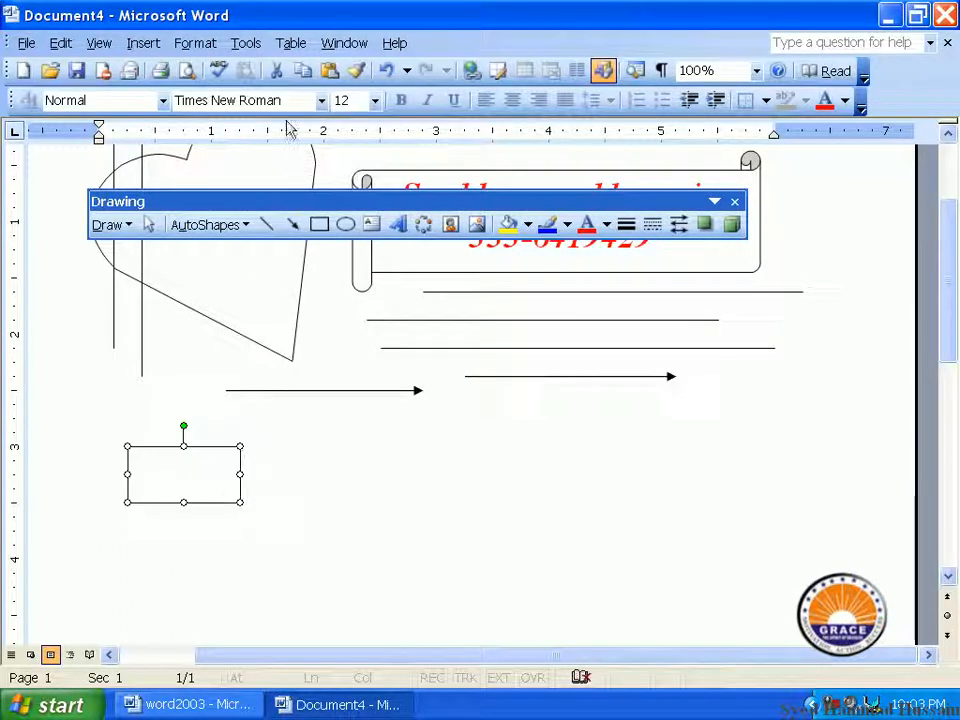
# Draw a second rectangle to the right and a short arrow pointing to it from the first
pyautogui.click(318, 224)
pyautogui.moveTo(310, 435); pyautogui.dragTo(439, 489)
pyautogui.click(292, 224)
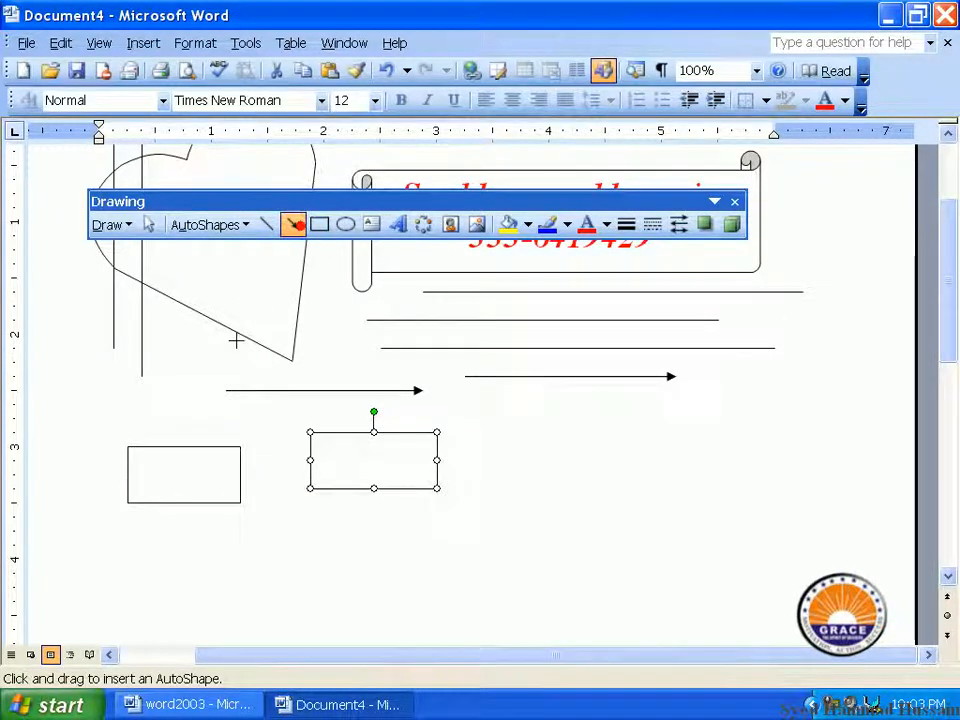
pyautogui.moveTo(256, 472); pyautogui.dragTo(296, 461)
pyautogui.click(282, 549)
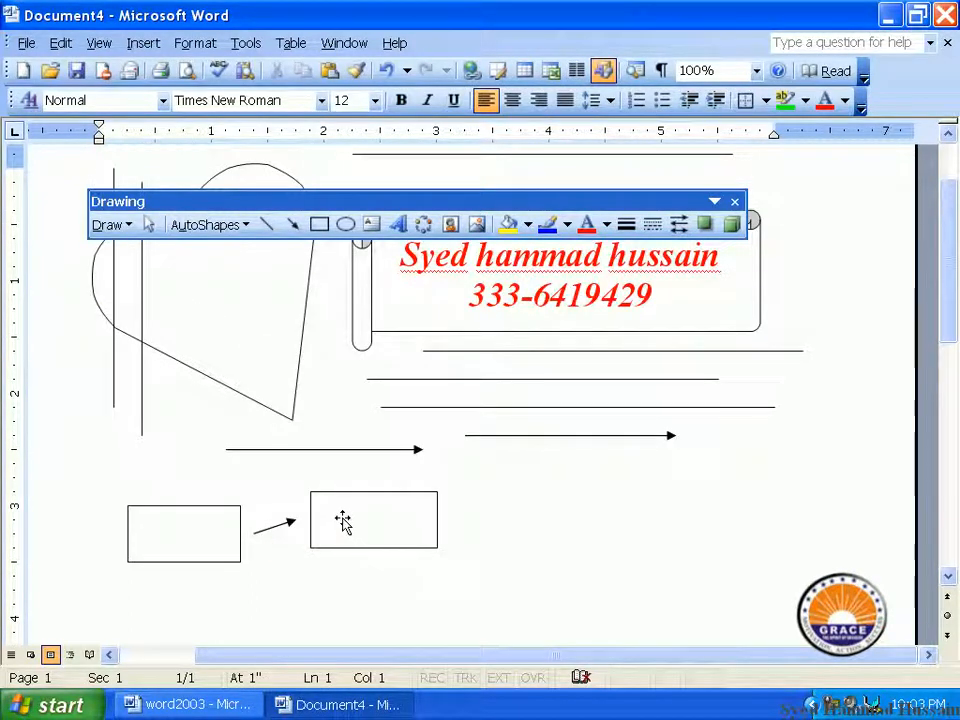
pyautogui.scroll(-2, 343, 520)
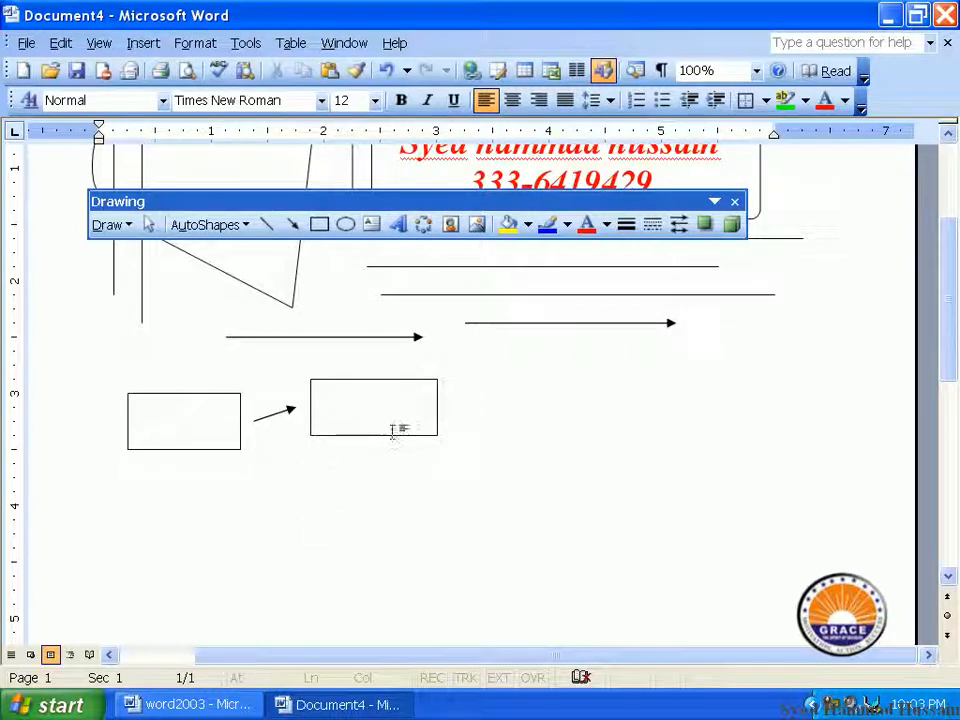
pyautogui.click(343, 413)
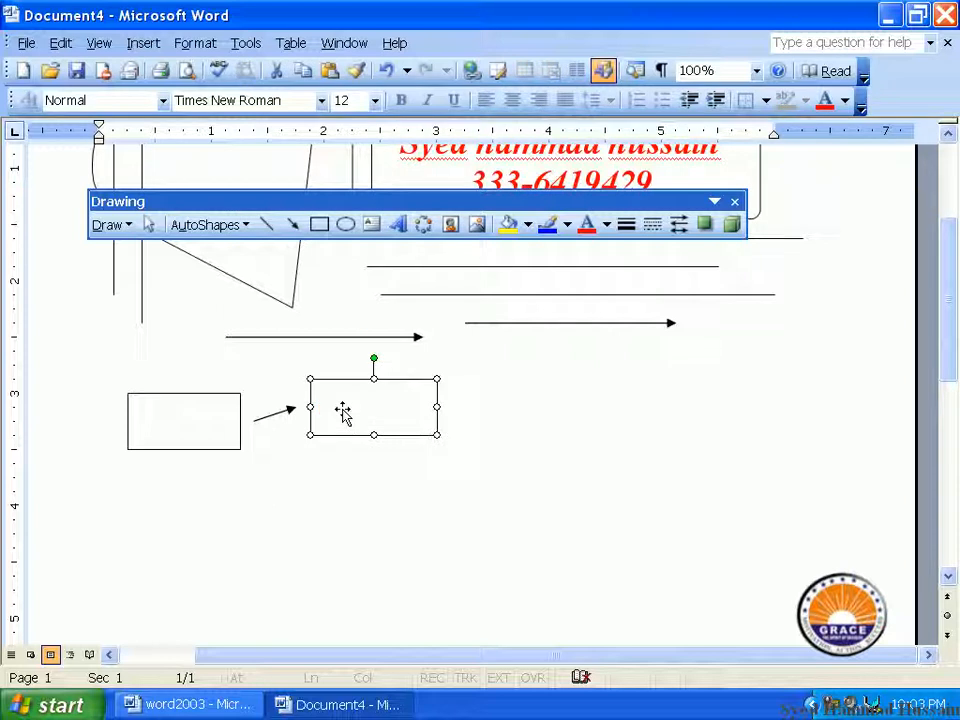
# Delete the second rectangle and the short arrow between the boxes
pyautogui.press('Delete')
pyautogui.scroll(3, 320, 413)
pyautogui.click(276, 523)
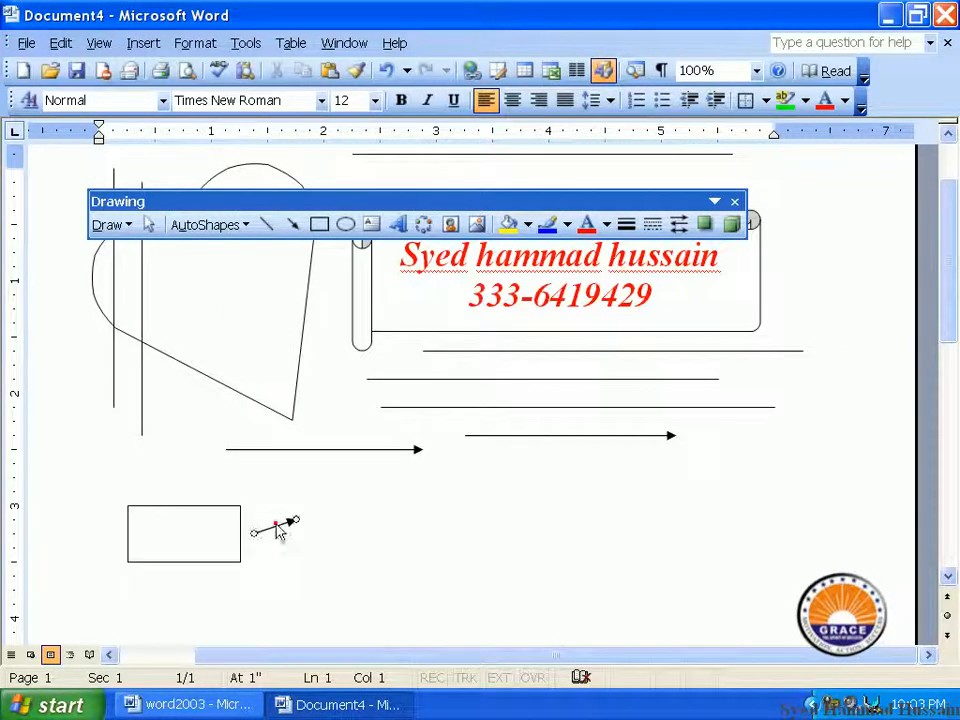
# Copy the first rectangle and place the pasted duplicate to its right
pyautogui.click(235, 526)
pyautogui.rightClick(232, 524)
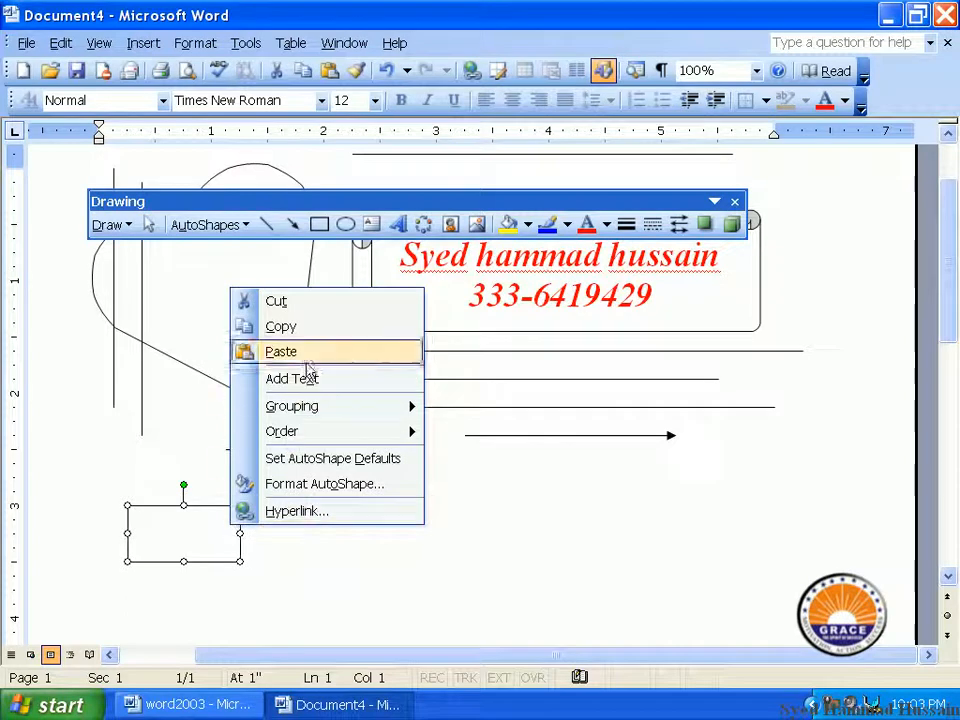
pyautogui.click(311, 327)
pyautogui.rightClick(296, 527)
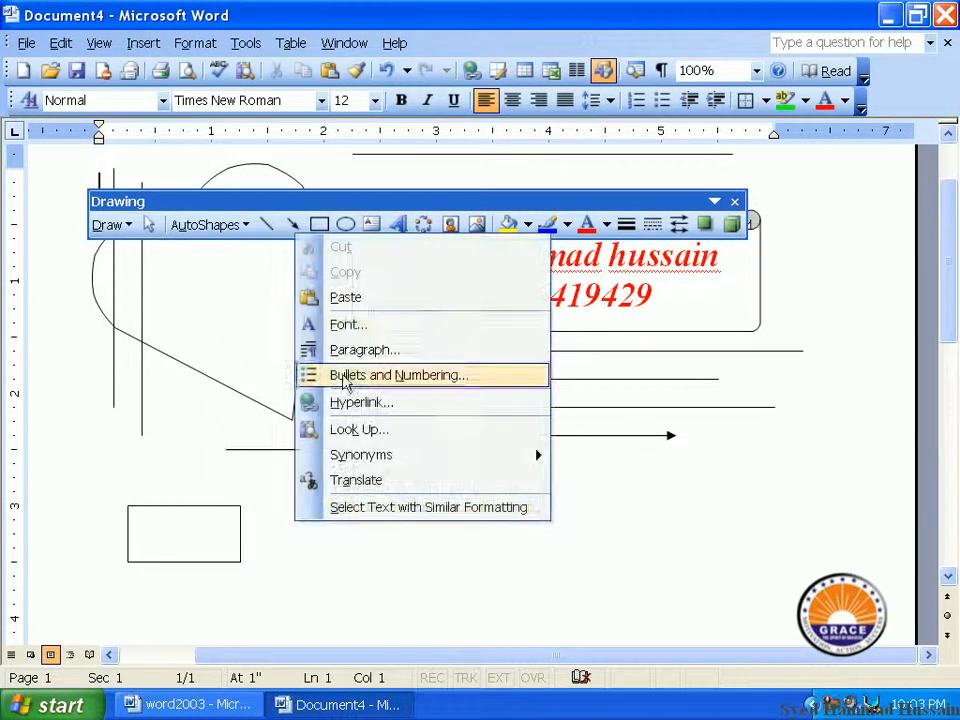
pyautogui.click(350, 298)
pyautogui.moveTo(231, 536); pyautogui.dragTo(349, 536)
pyautogui.click(271, 551)
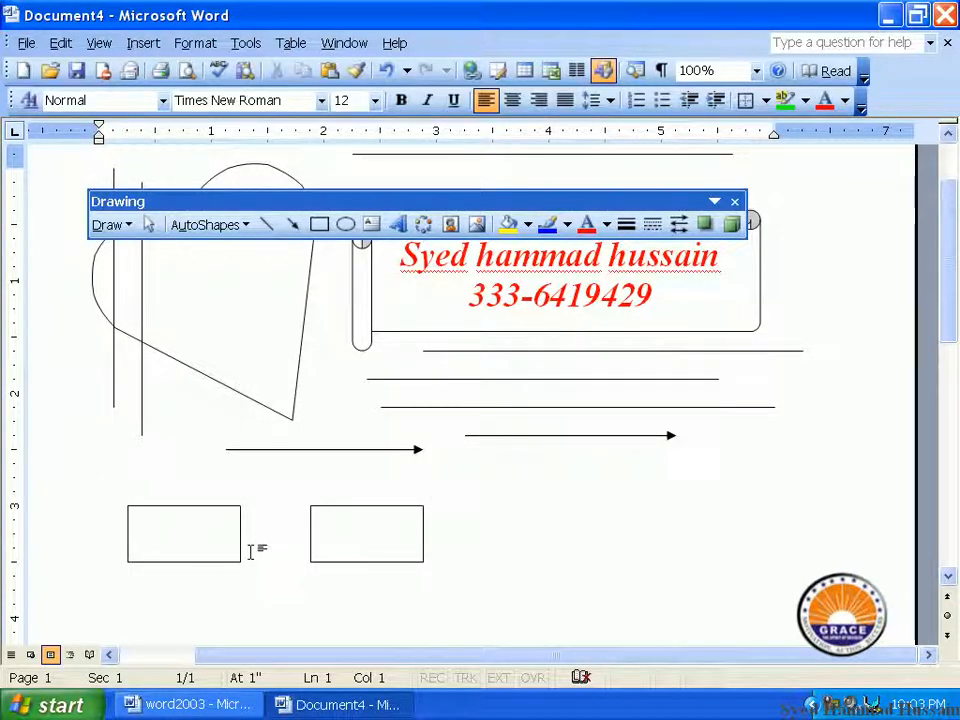
pyautogui.click(360, 553)
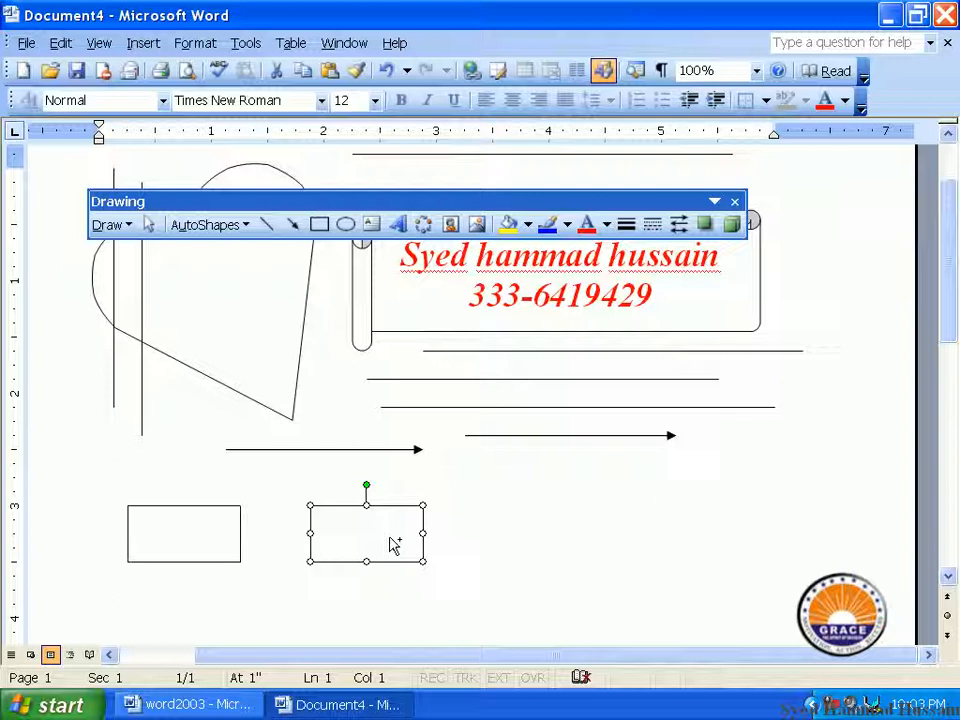
# Copy the rectangle to make a third, then duplicate the row of three beneath it
pyautogui.moveTo(365, 545); pyautogui.dragTo(521, 532)
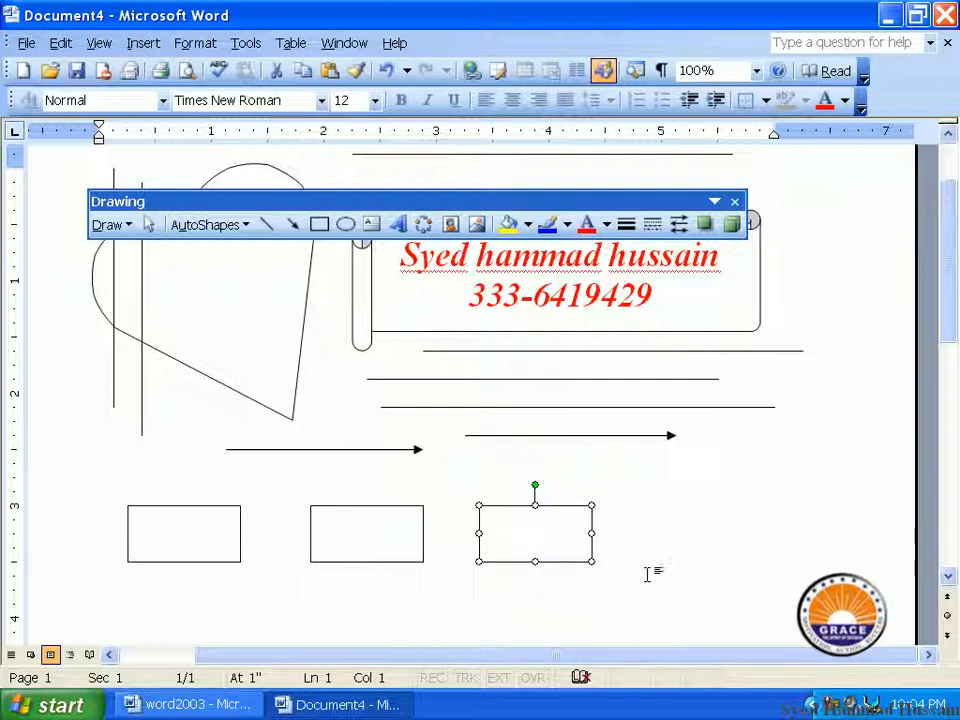
pyautogui.keyDown('shift'); pyautogui.click(390, 546); pyautogui.keyUp('shift')
pyautogui.keyDown('shift'); pyautogui.click(216, 520); pyautogui.keyUp('shift')
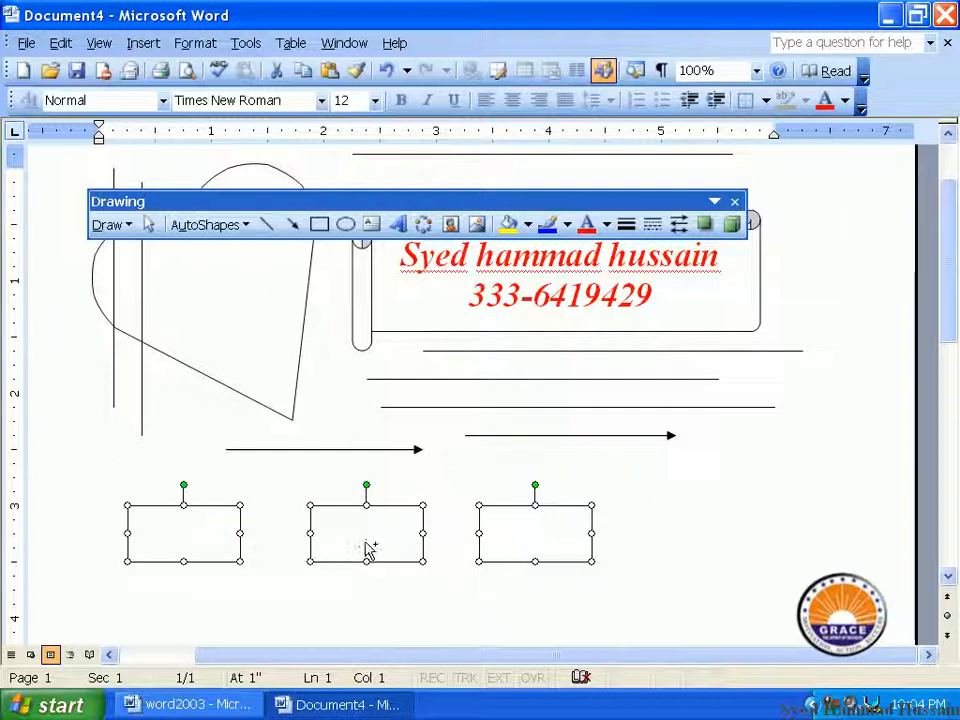
pyautogui.moveTo(369, 533); pyautogui.dragTo(364, 594)
pyautogui.scroll(-2, 364, 580)
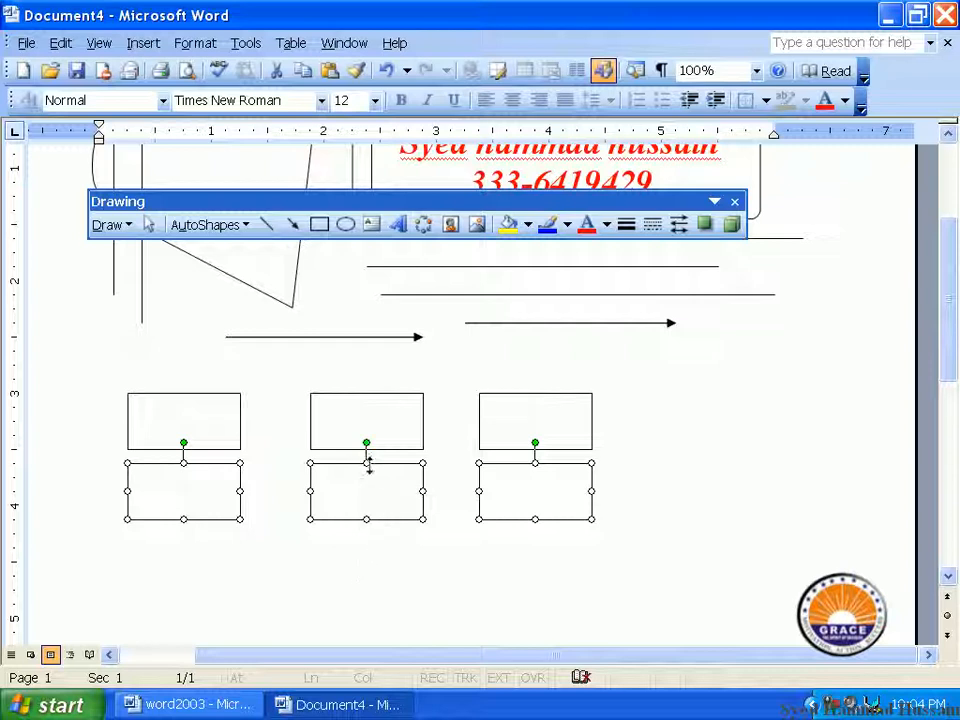
# Rotate the lower three rectangles diagonally and nudge them into place under the top row
pyautogui.moveTo(366, 443); pyautogui.dragTo(390, 439)
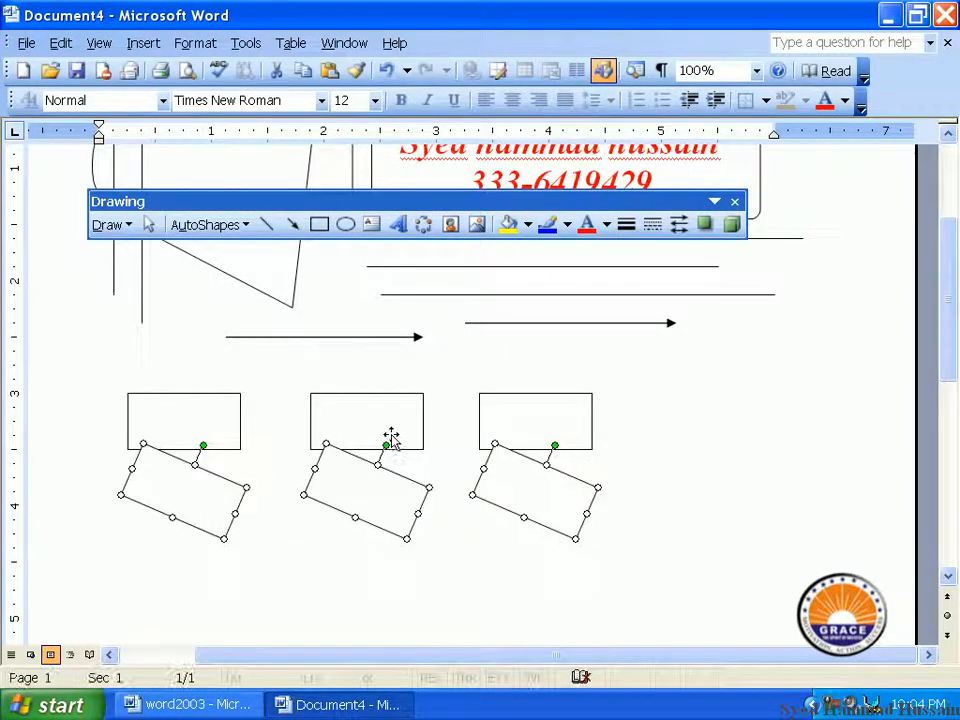
pyautogui.moveTo(386, 501); pyautogui.dragTo(384, 530)
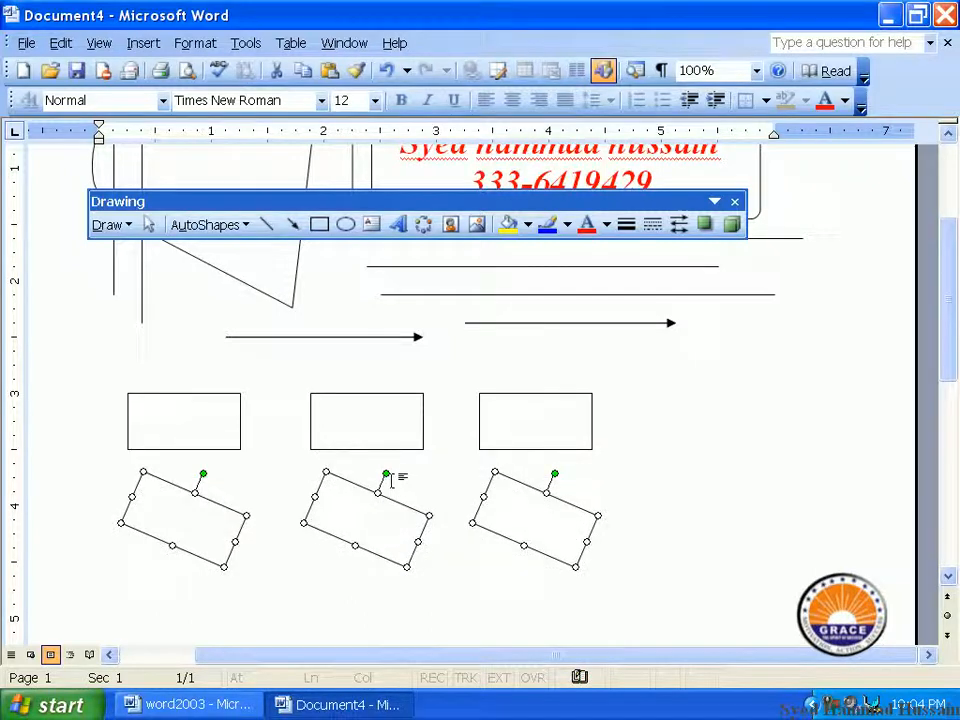
pyautogui.moveTo(386, 473); pyautogui.dragTo(407, 476)
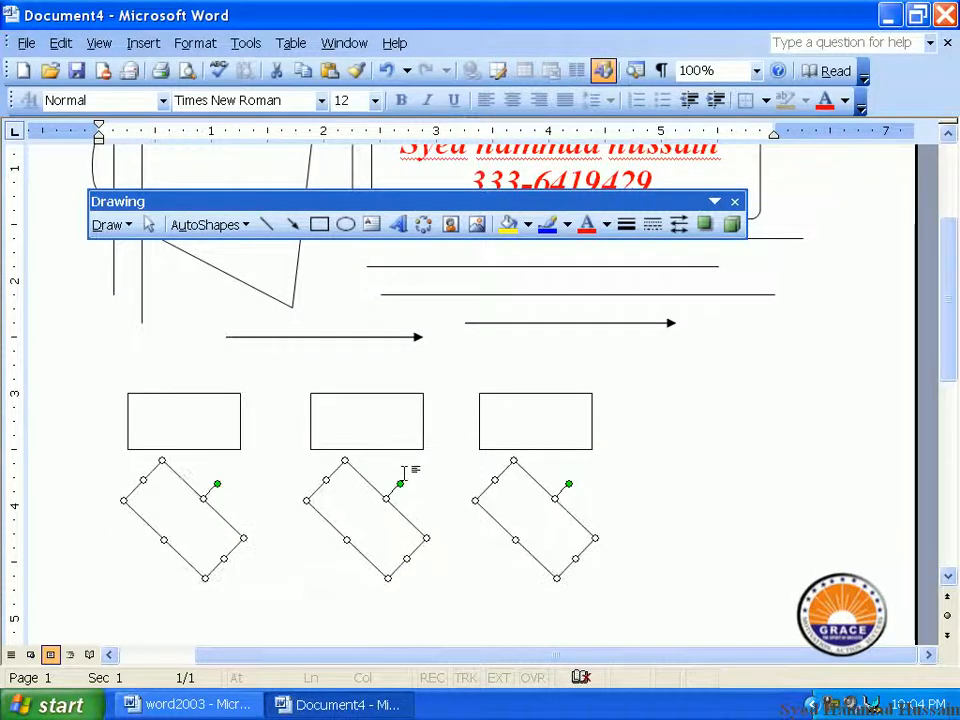
pyautogui.moveTo(390, 519)
pyautogui.mouseDown()
pyautogui.moveTo(403, 525)
pyautogui.moveTo(386, 510)
pyautogui.mouseUp()
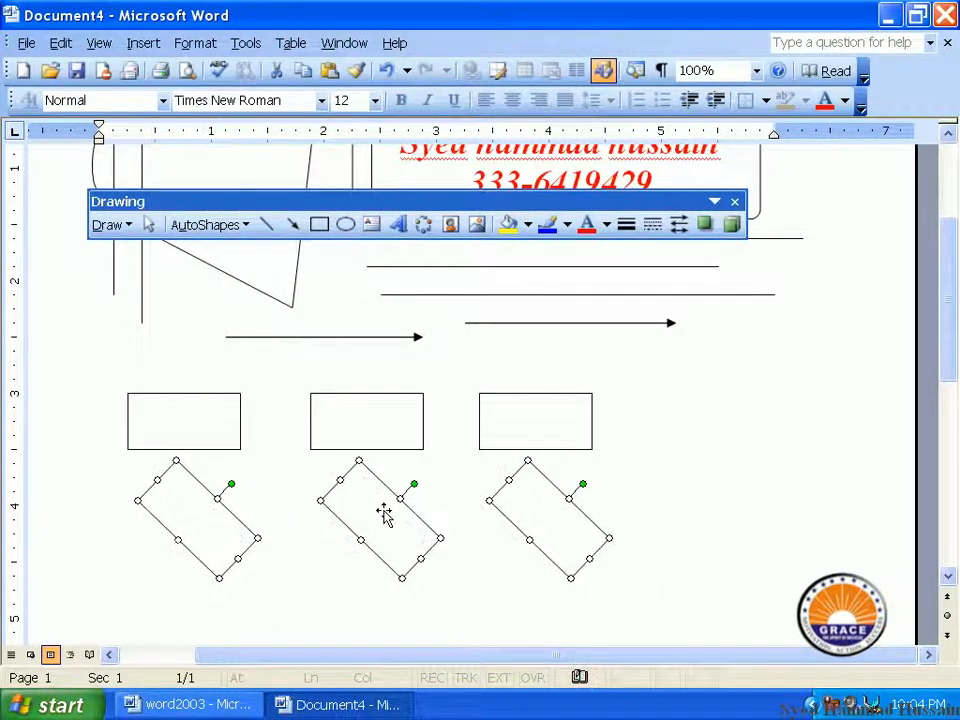
pyautogui.click(490, 545)
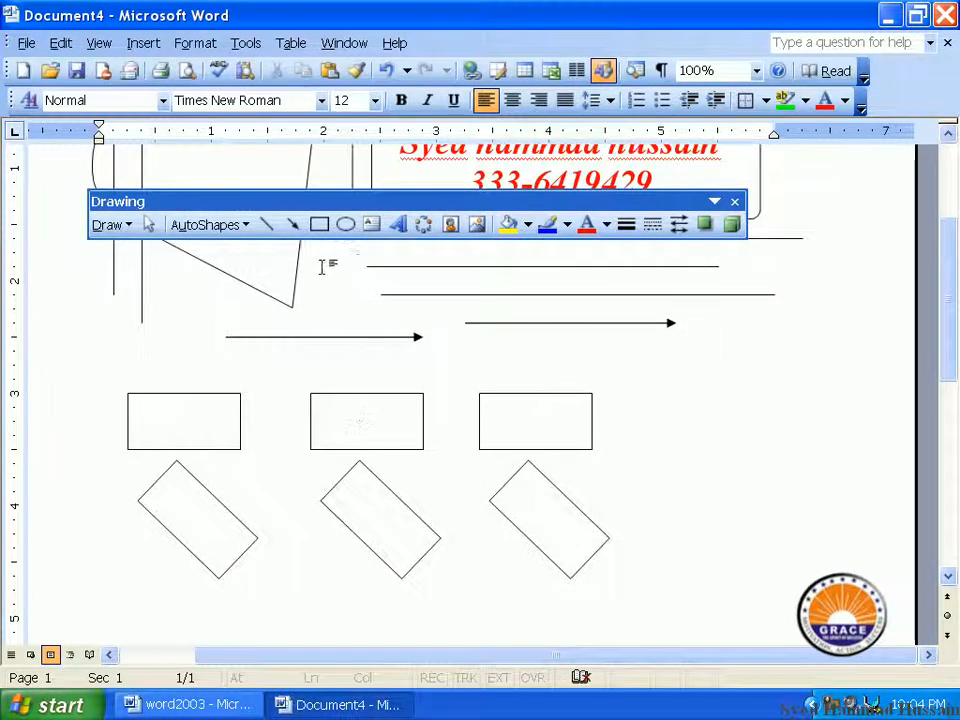
# Draw arrows linking the top row left-to-middle and middle-to-right, without a drawing canvas
pyautogui.click(293, 224)
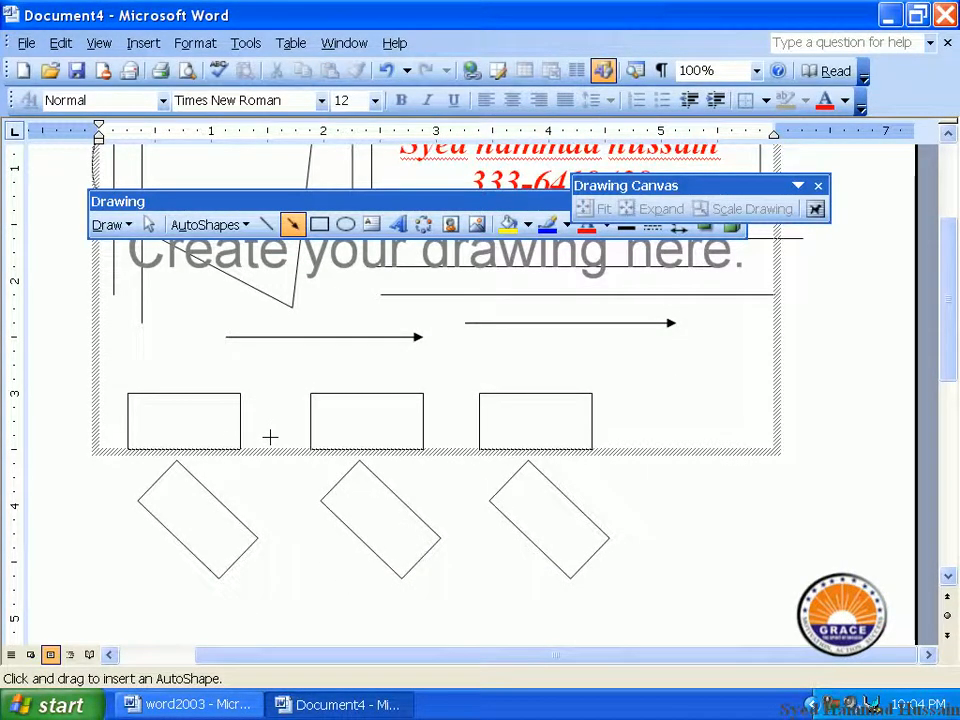
pyautogui.hotkey('ctrl', 'z')
pyautogui.moveTo(253, 536); pyautogui.dragTo(298, 533)
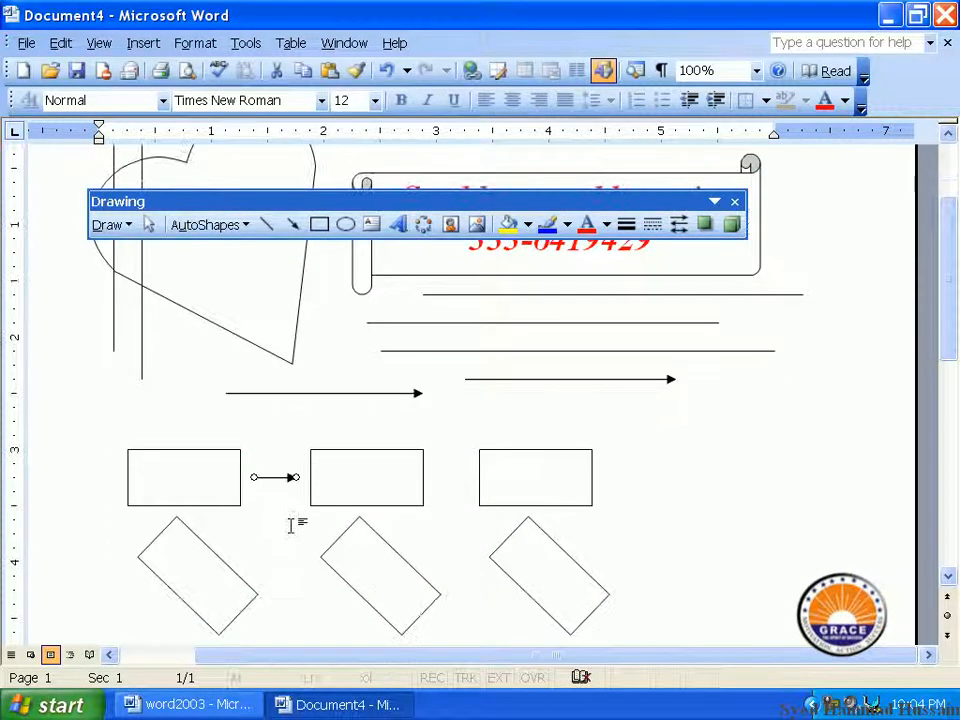
pyautogui.moveTo(425, 477); pyautogui.dragTo(480, 477)
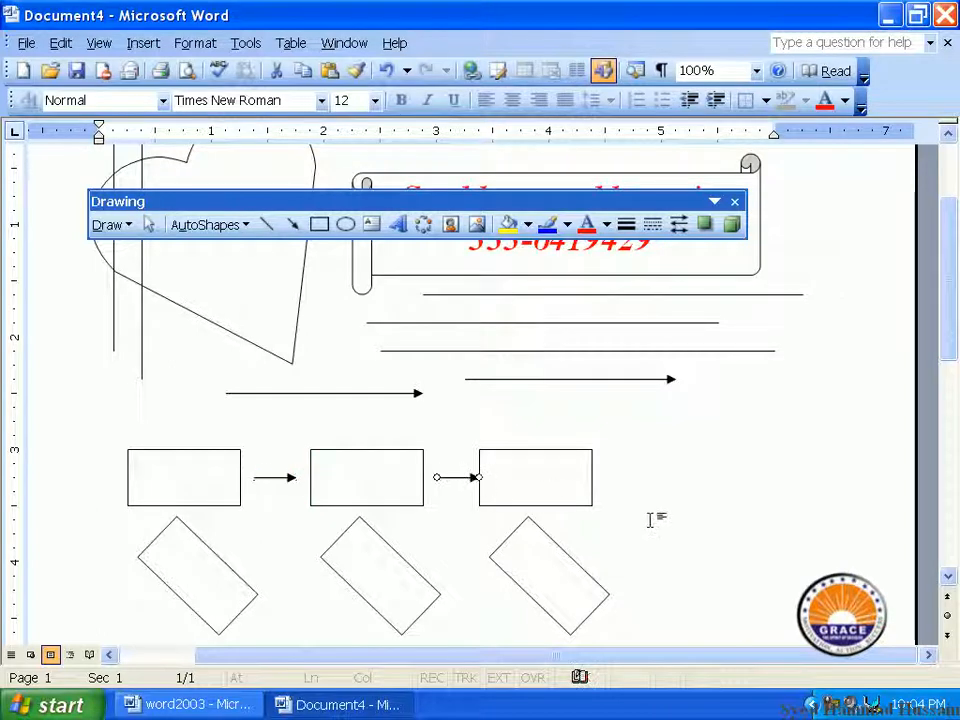
pyautogui.click(651, 516)
pyautogui.scroll(-2, 440, 497)
pyautogui.scroll(-1, 440, 497)
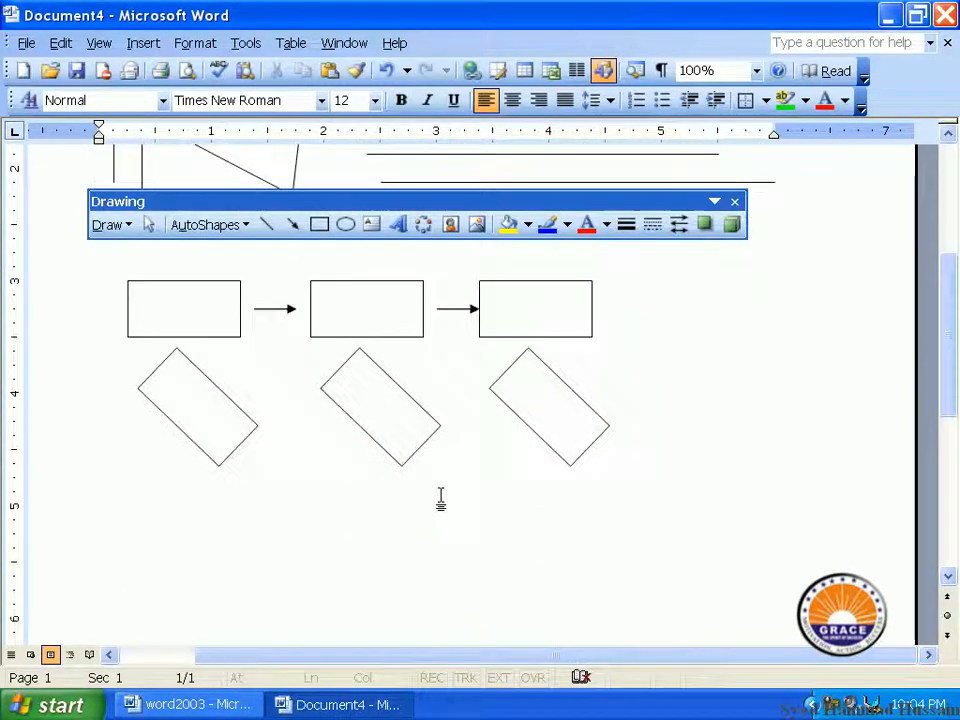
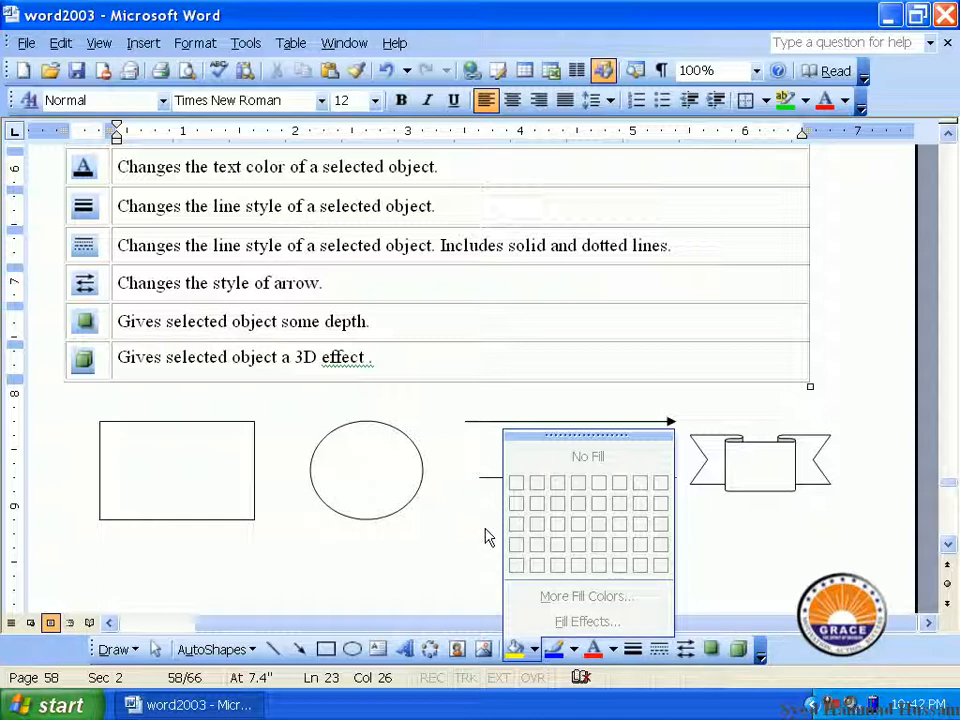
# Try lime green and then a purple fill on the rectangle from the colour palette
pyautogui.click(212, 463)
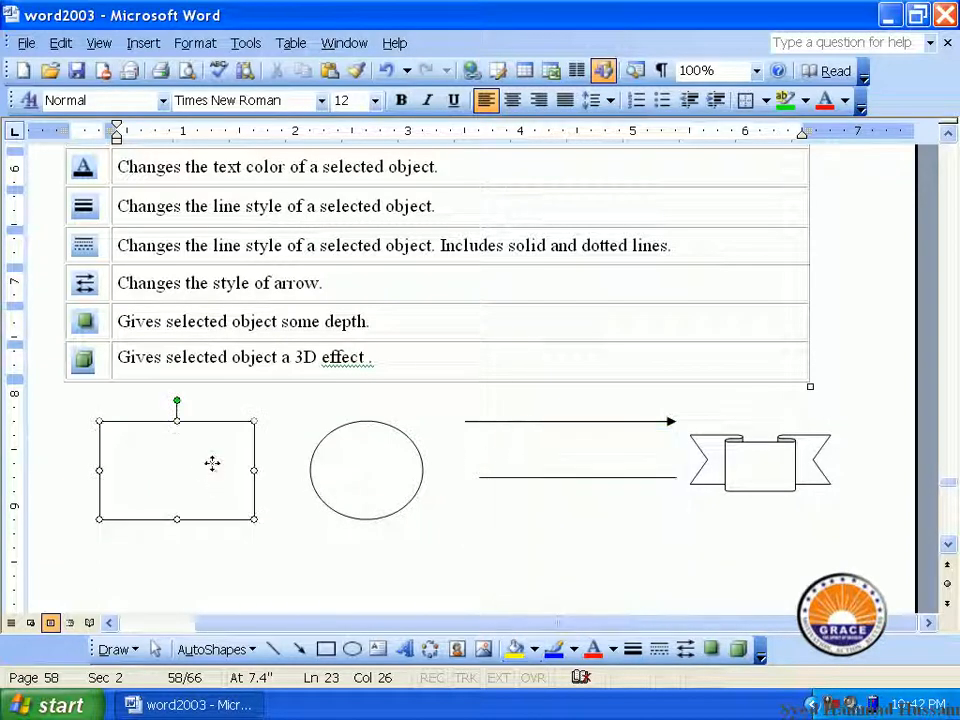
pyautogui.click(536, 649)
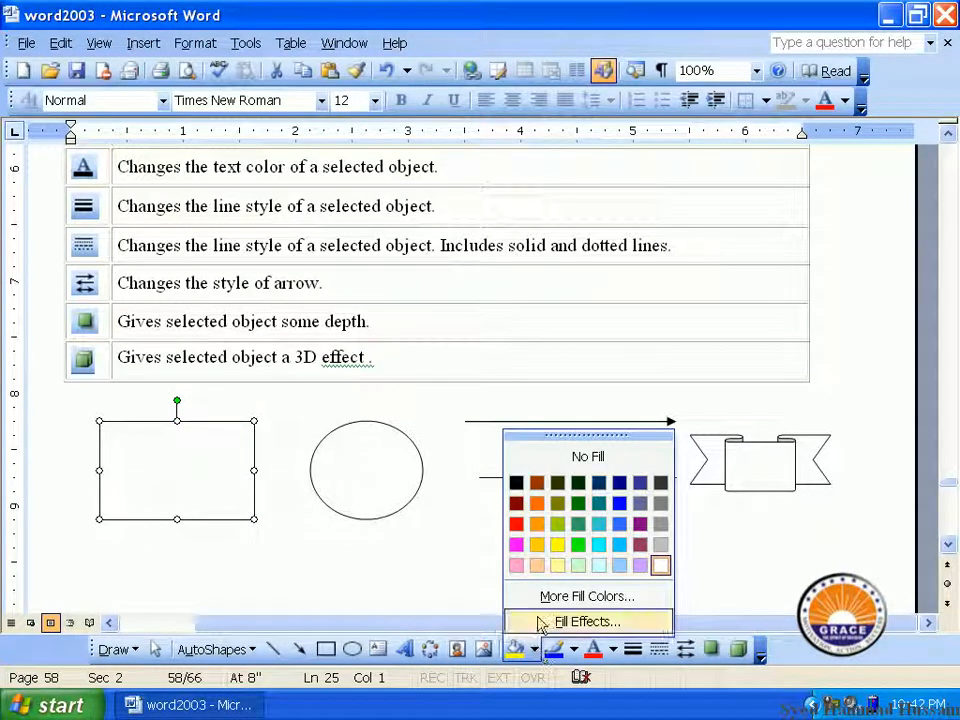
pyautogui.click(557, 523)
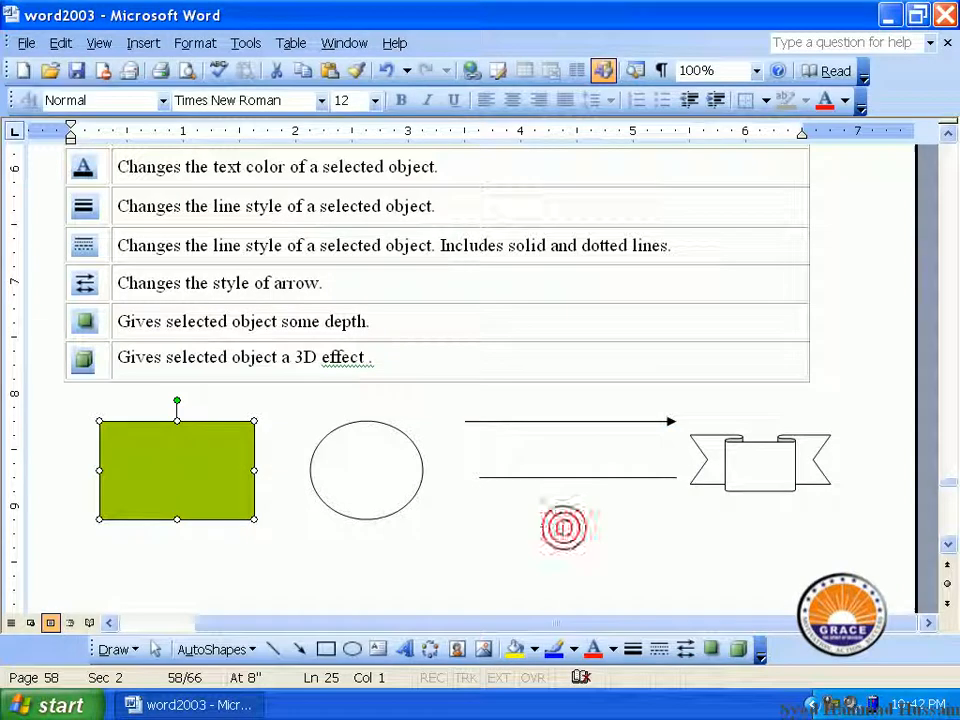
pyautogui.click(536, 649)
pyautogui.click(573, 597)
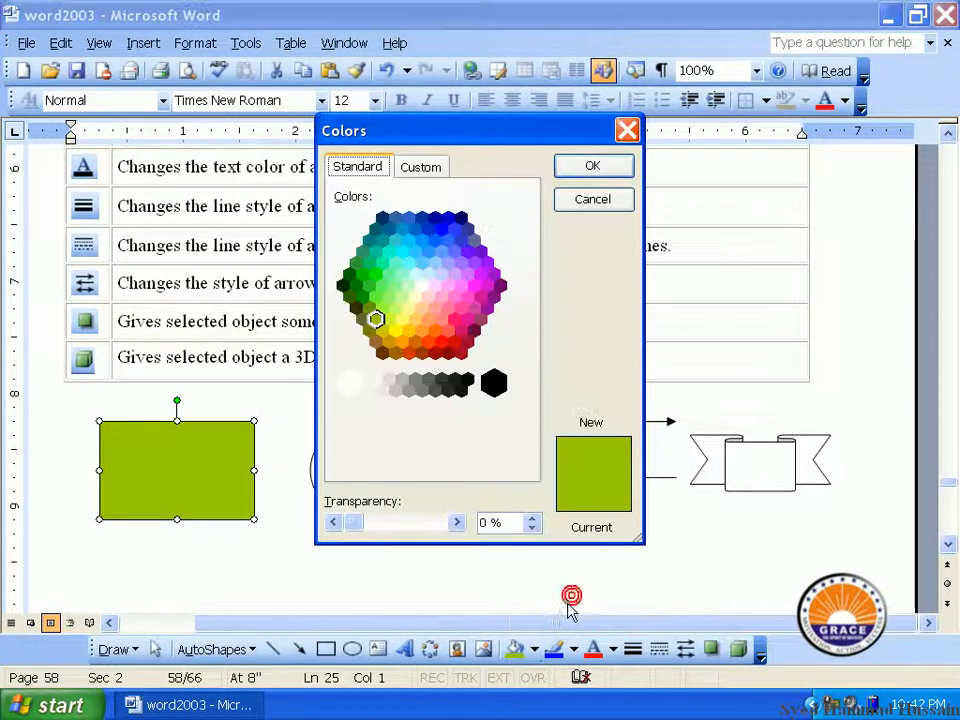
pyautogui.click(429, 295)
pyautogui.click(467, 252)
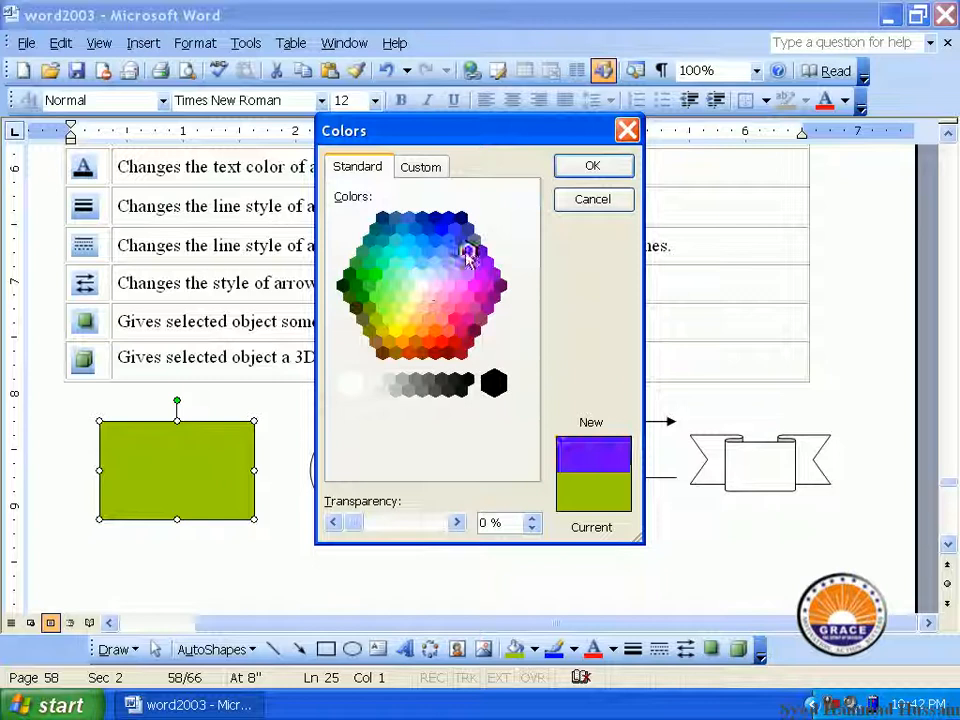
pyautogui.click(617, 166)
# Fill the rectangle with a custom bright green (RGB 47, 223, 33)
pyautogui.click(537, 650)
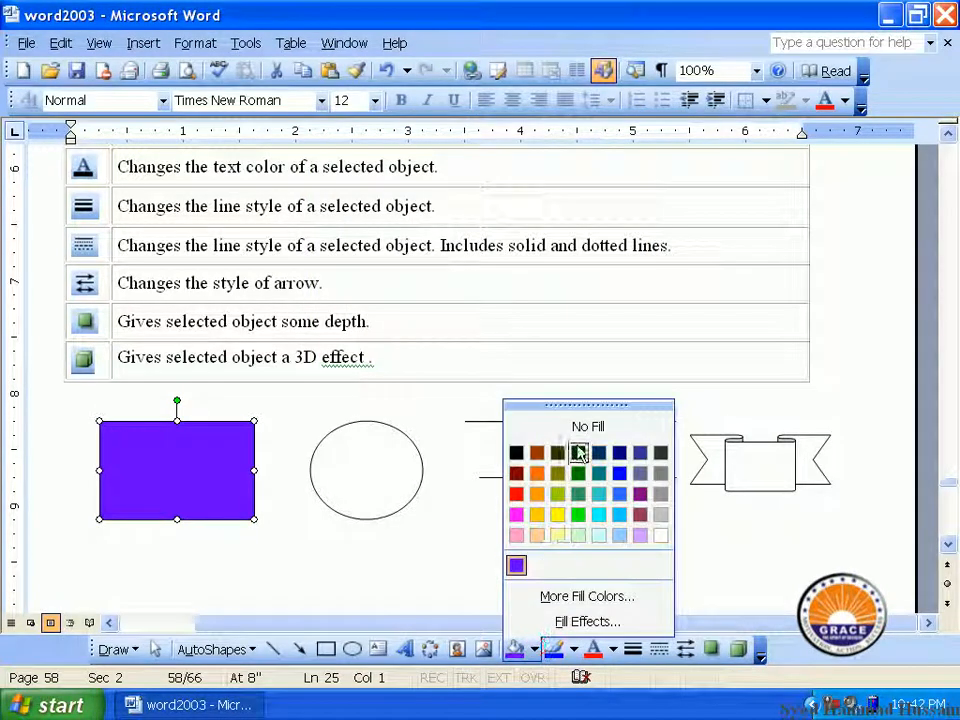
pyautogui.click(582, 596)
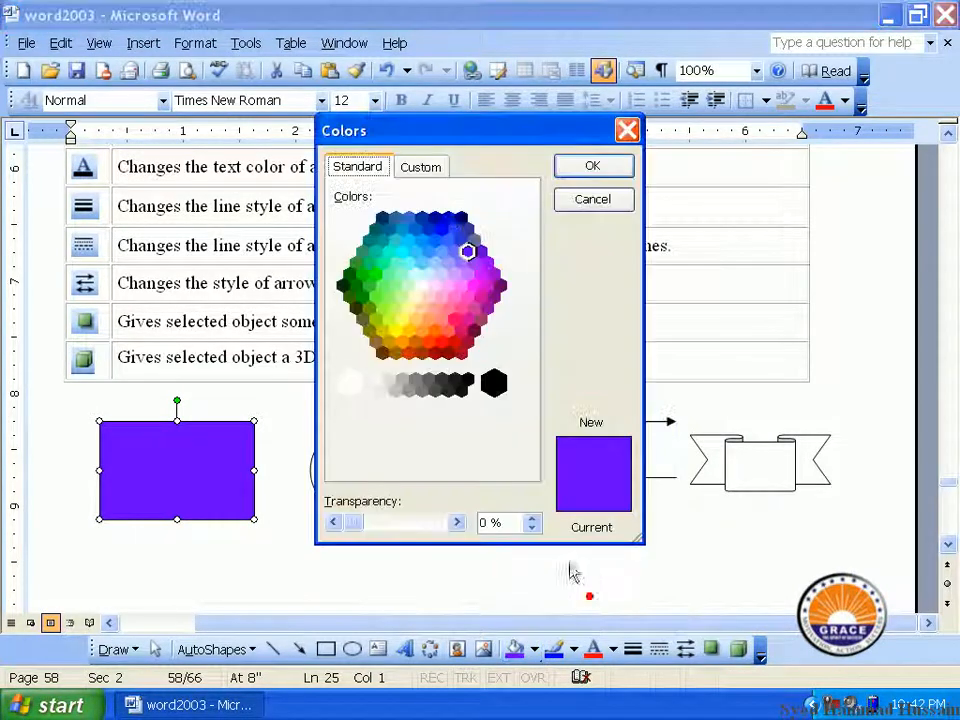
pyautogui.click(421, 166)
pyautogui.click(437, 261)
pyautogui.click(386, 242)
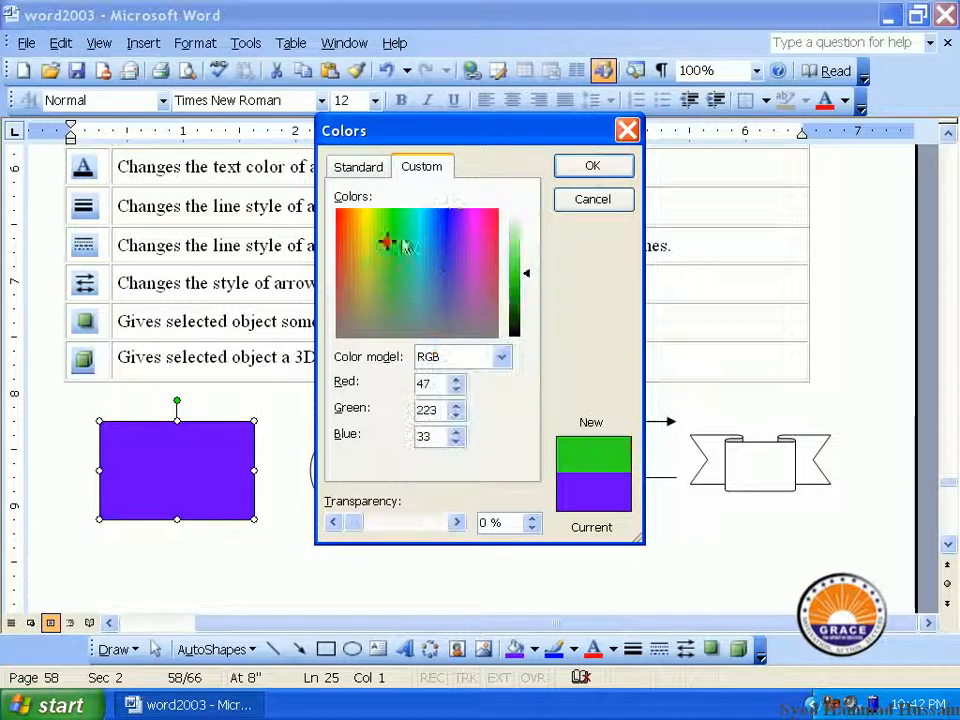
pyautogui.click(592, 166)
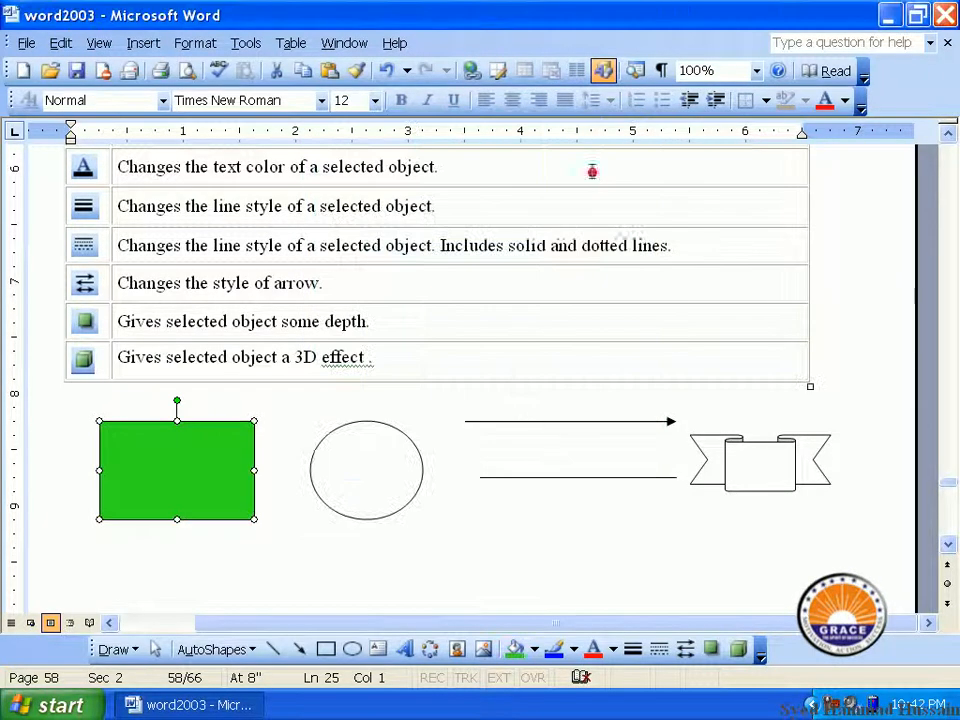
# Browse the fill colour and page background colour options
pyautogui.click(534, 649)
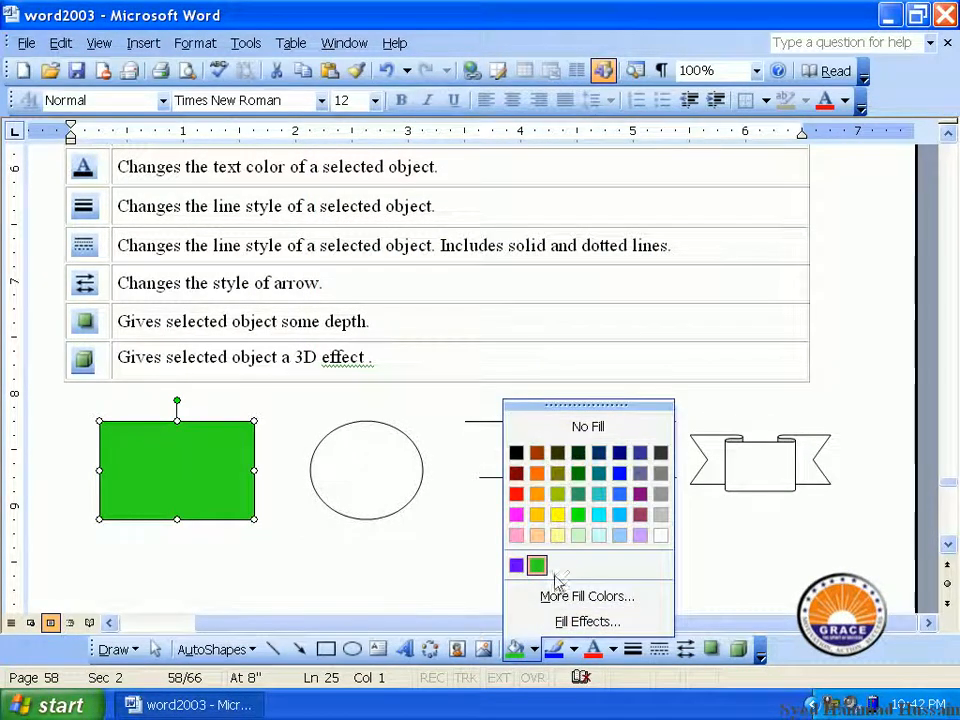
pyautogui.click(195, 43)
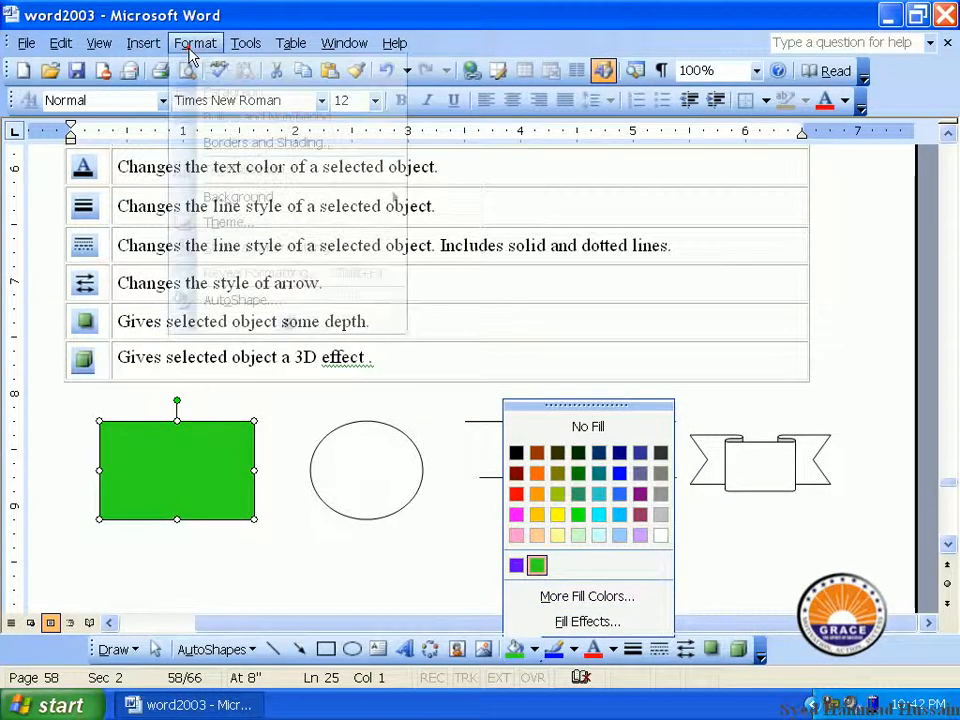
pyautogui.moveTo(380, 198)
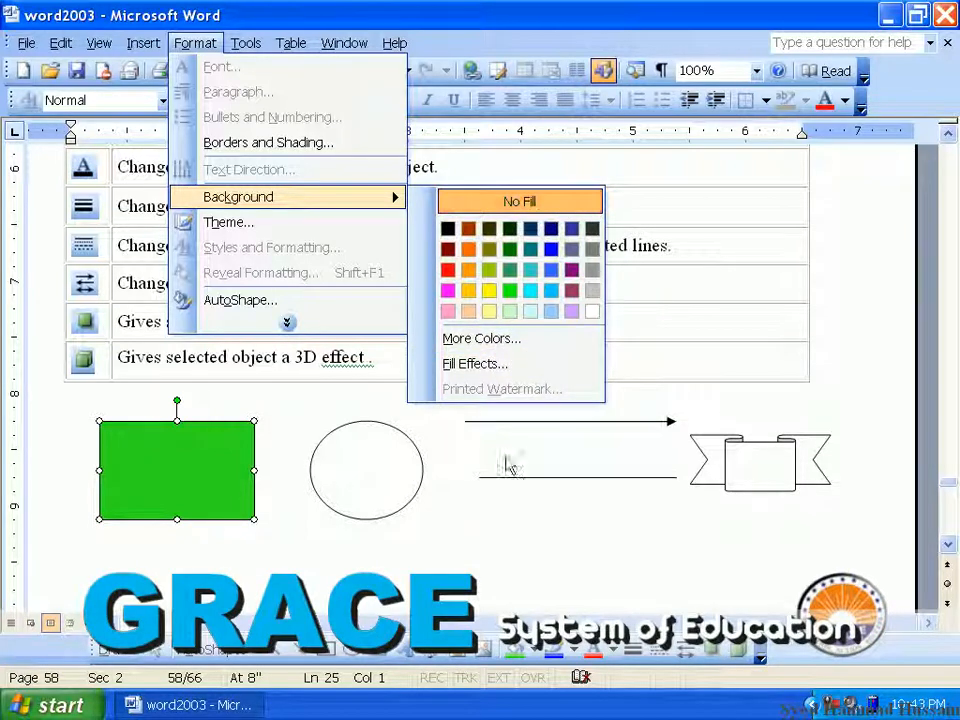
pyautogui.click(535, 651)
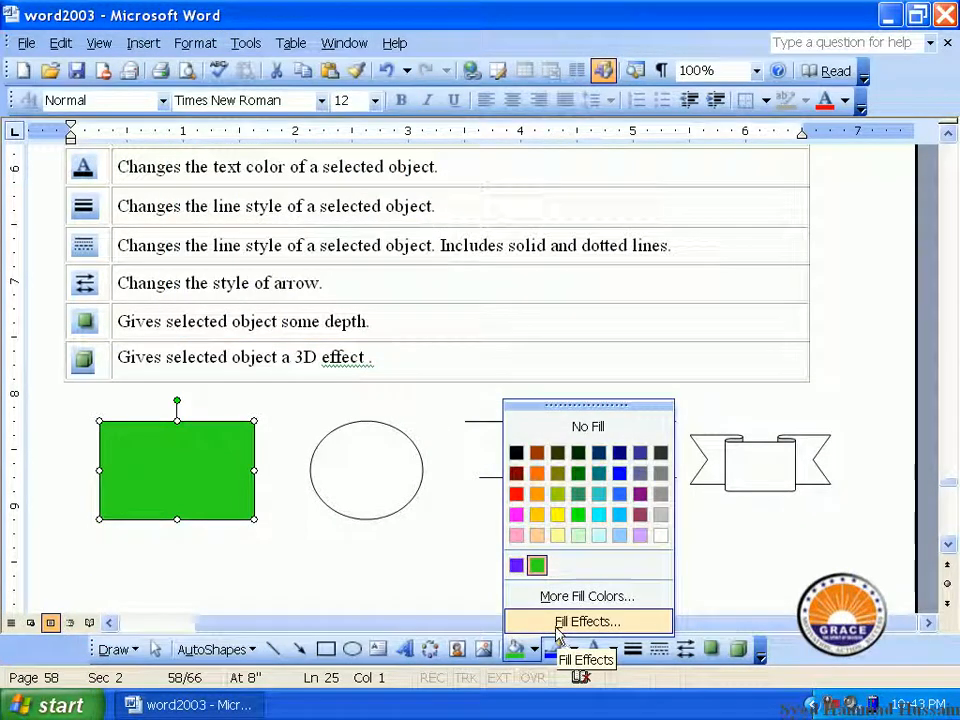
# Choose the Early Sunset preset gradient in the circle's Fill Effects
pyautogui.click(393, 490)
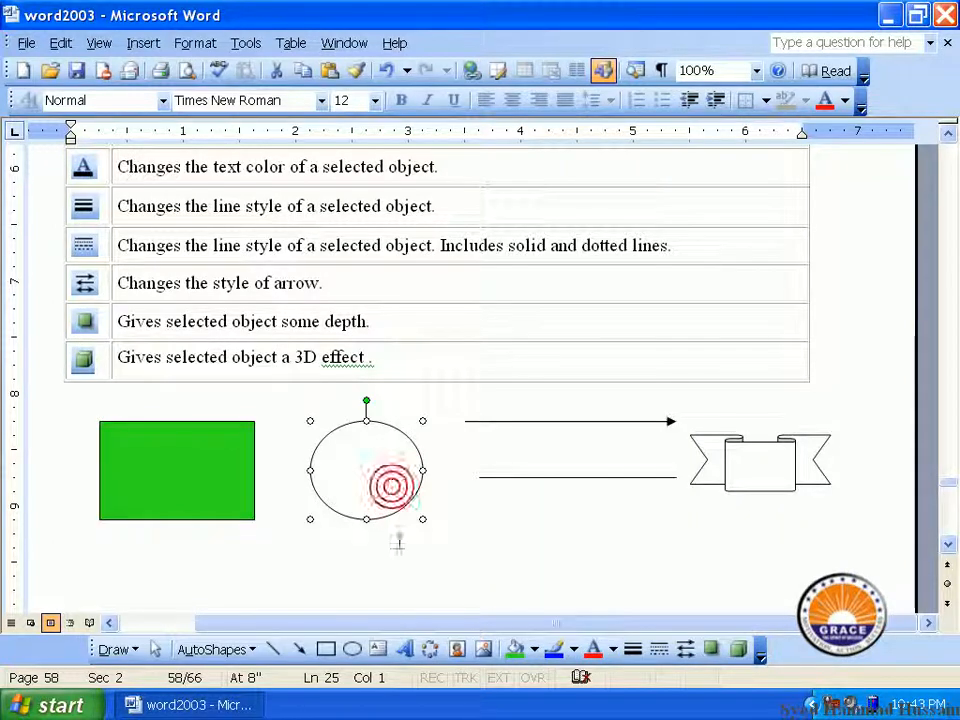
pyautogui.click(537, 651)
pyautogui.click(550, 621)
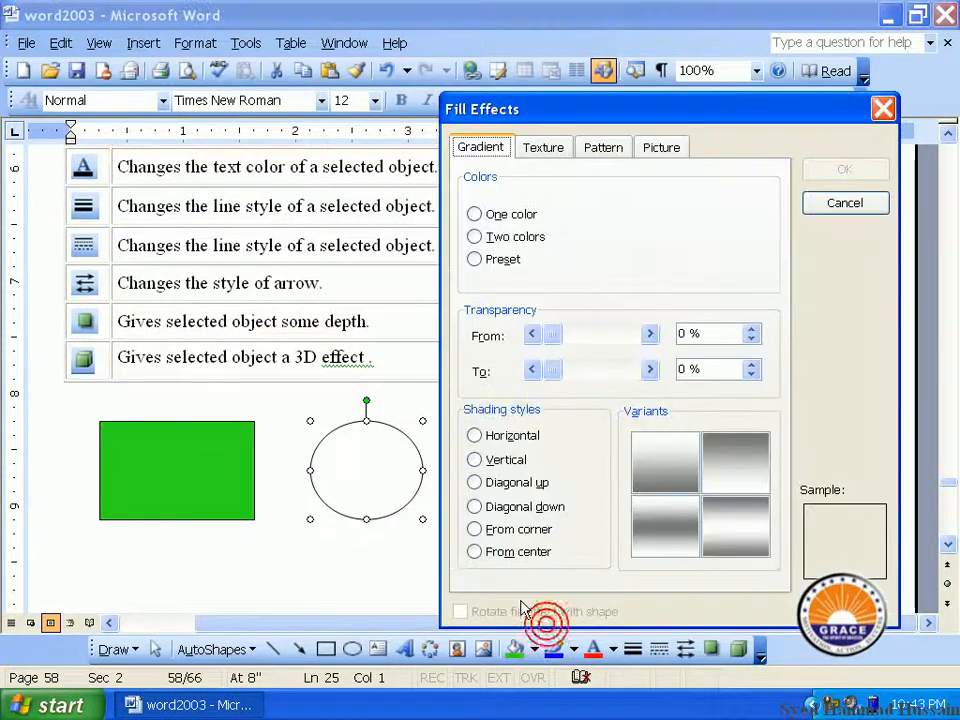
pyautogui.moveTo(617, 112); pyautogui.dragTo(572, 116)
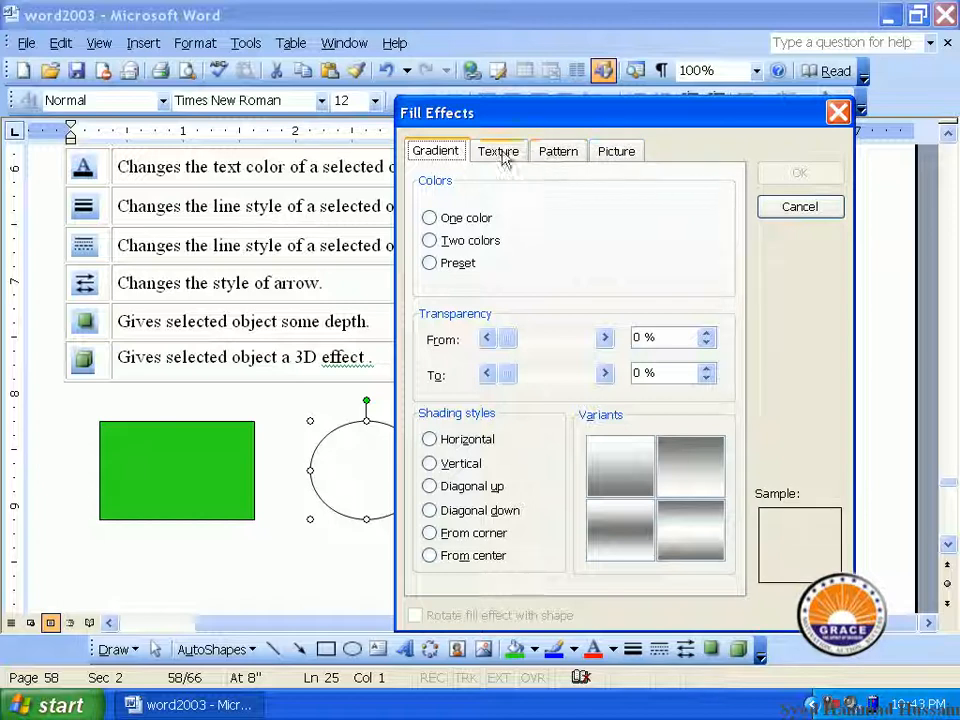
pyautogui.click(446, 217)
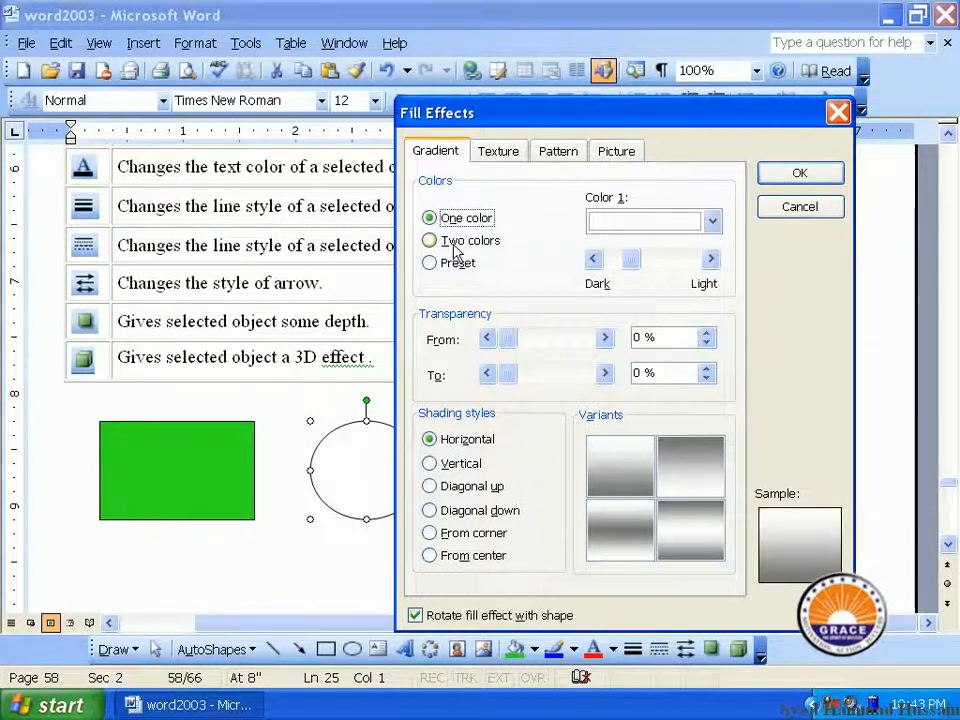
pyautogui.click(450, 241)
pyautogui.click(455, 265)
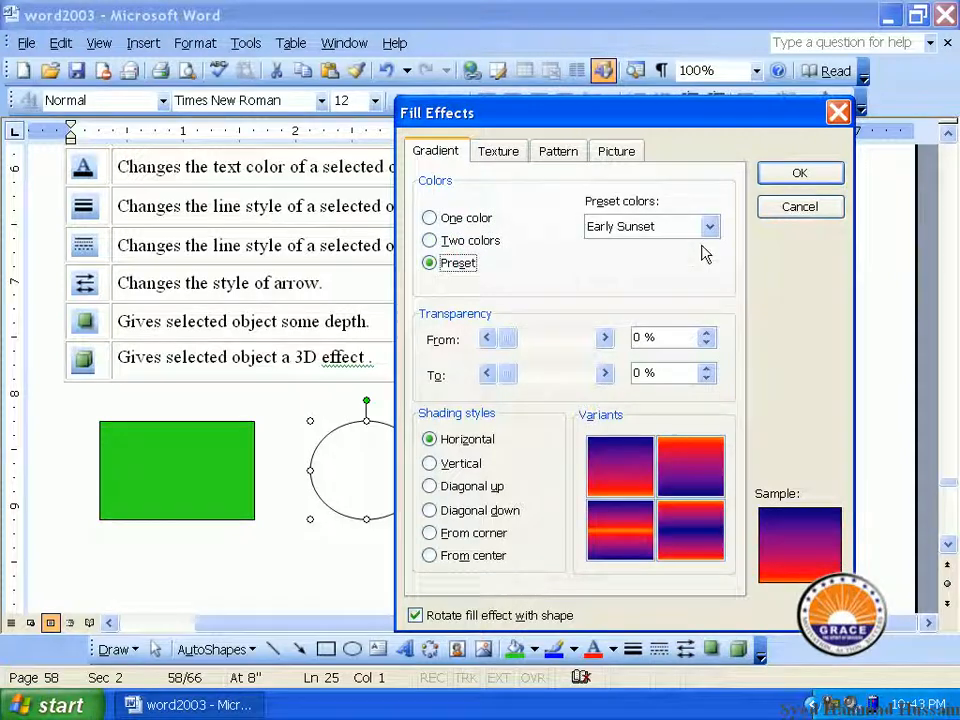
# Apply diagonal-down shading with the bright-centre variant, then nudge the circle left
pyautogui.click(466, 485)
pyautogui.click(452, 463)
pyautogui.click(480, 512)
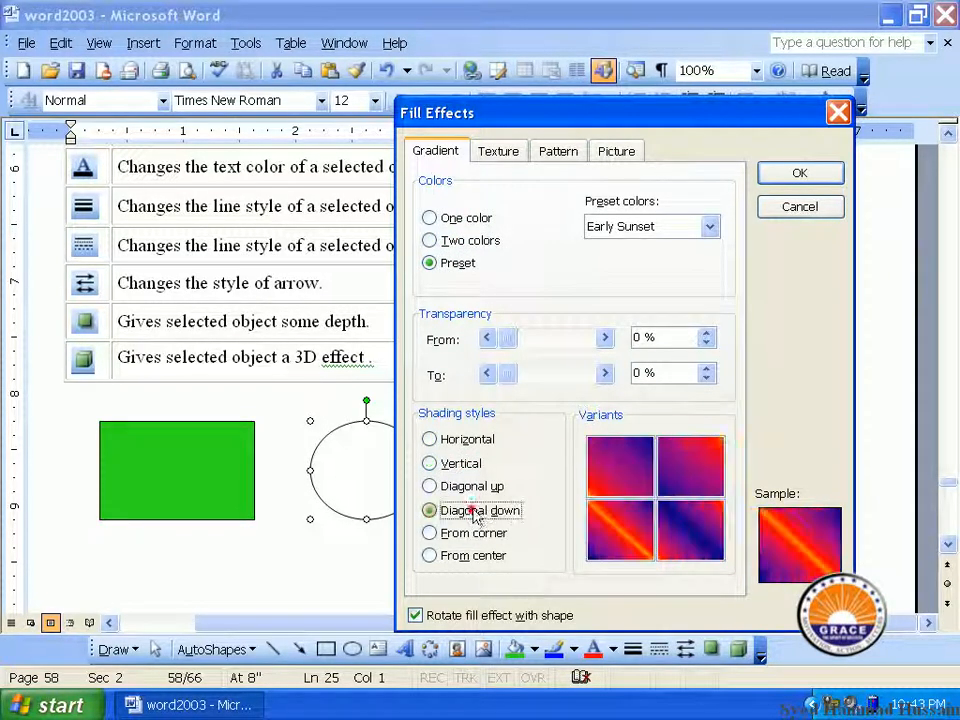
pyautogui.click(606, 529)
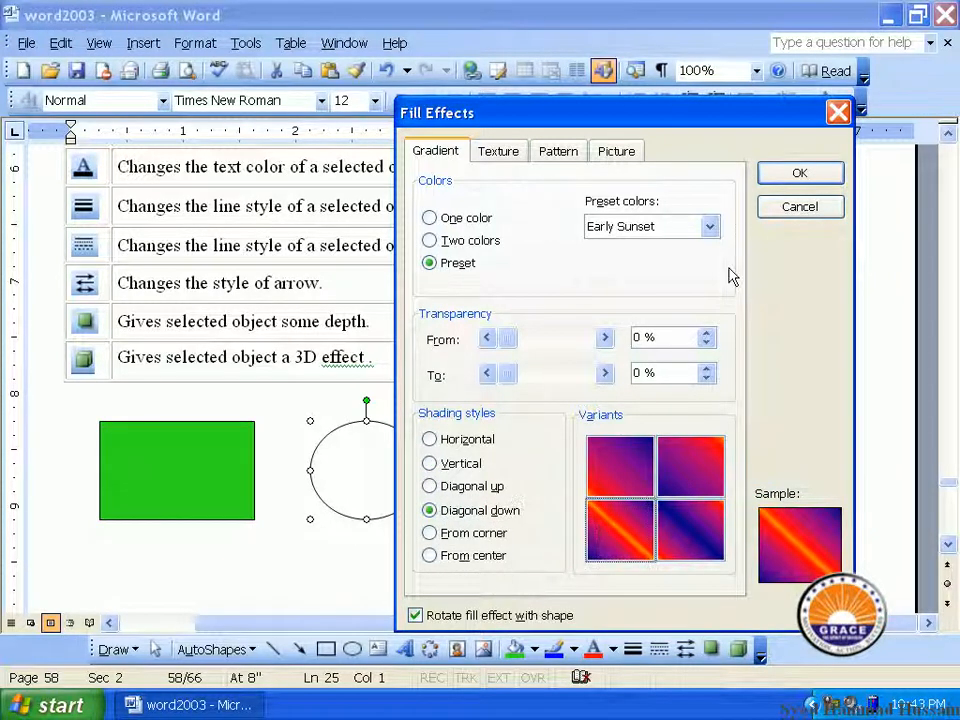
pyautogui.click(792, 175)
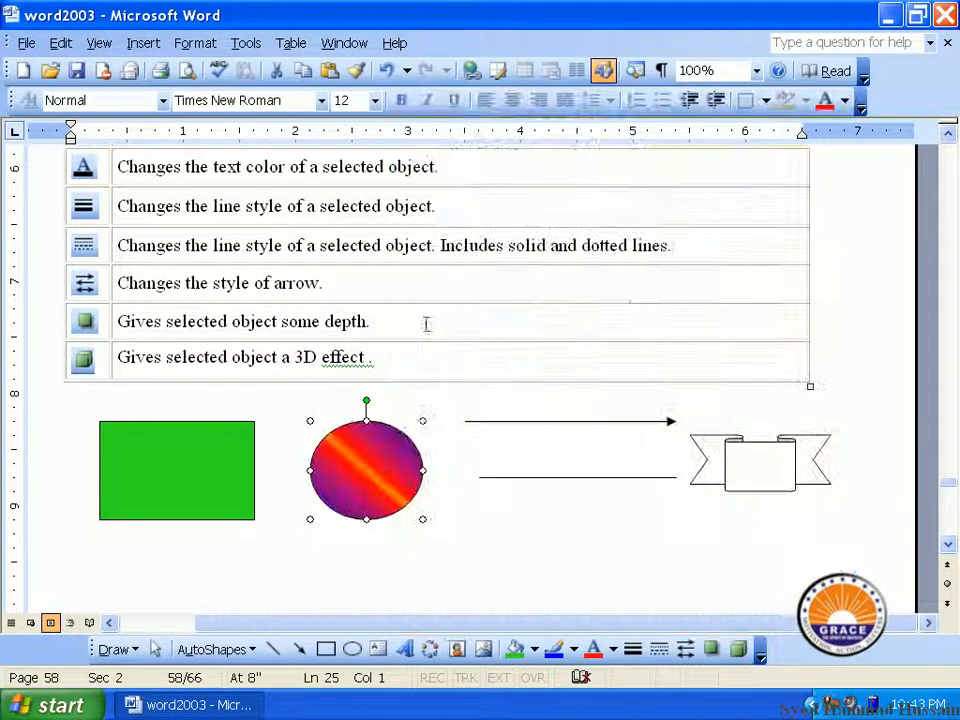
pyautogui.moveTo(338, 465); pyautogui.dragTo(338, 465)
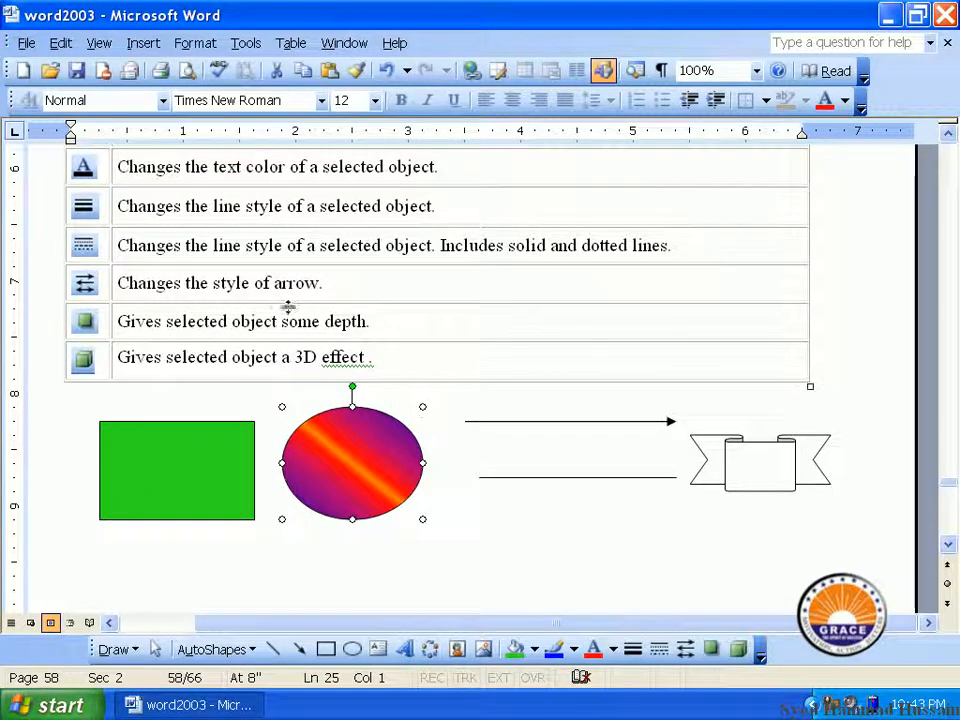
pyautogui.scroll(4, 258, 282)
pyautogui.scroll(-5, 256, 284)
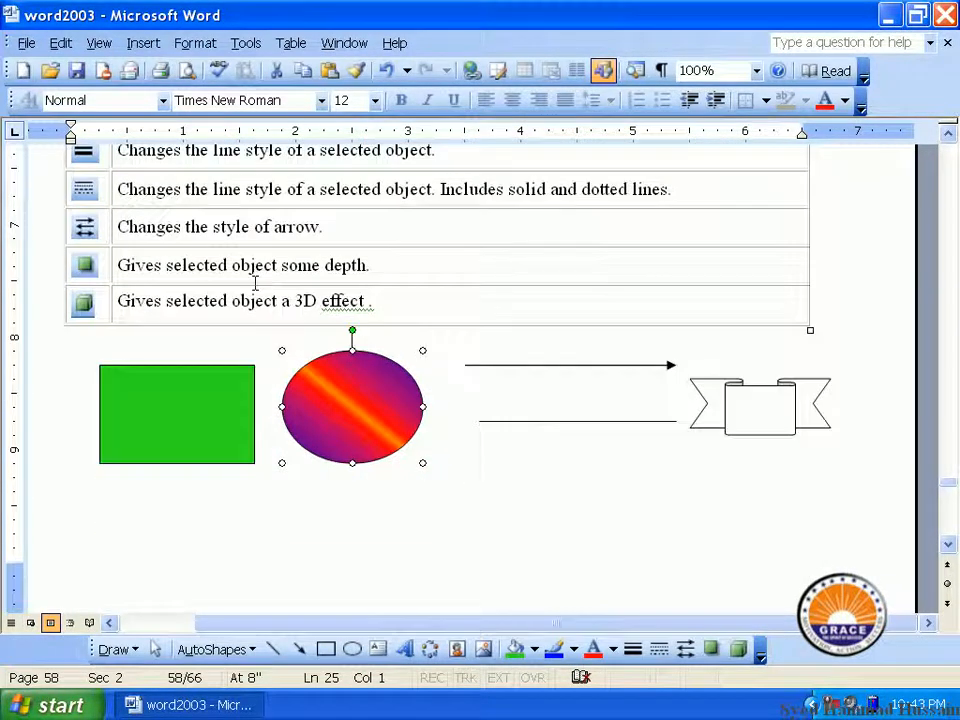
# Stretch the green rectangle into a taller, narrower box
pyautogui.click(210, 414)
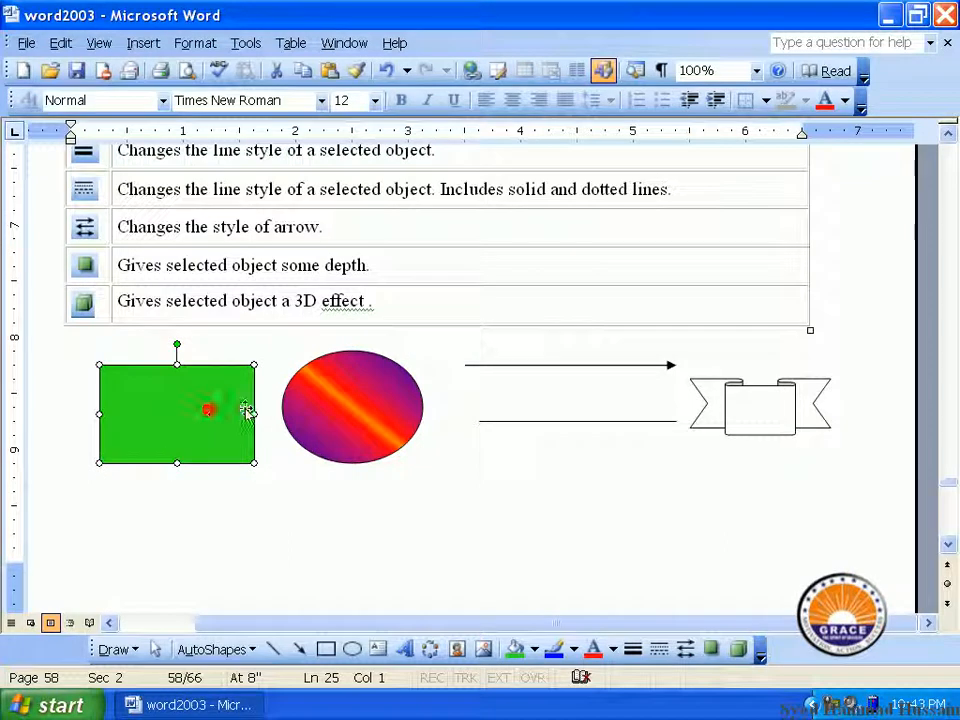
pyautogui.click(179, 446)
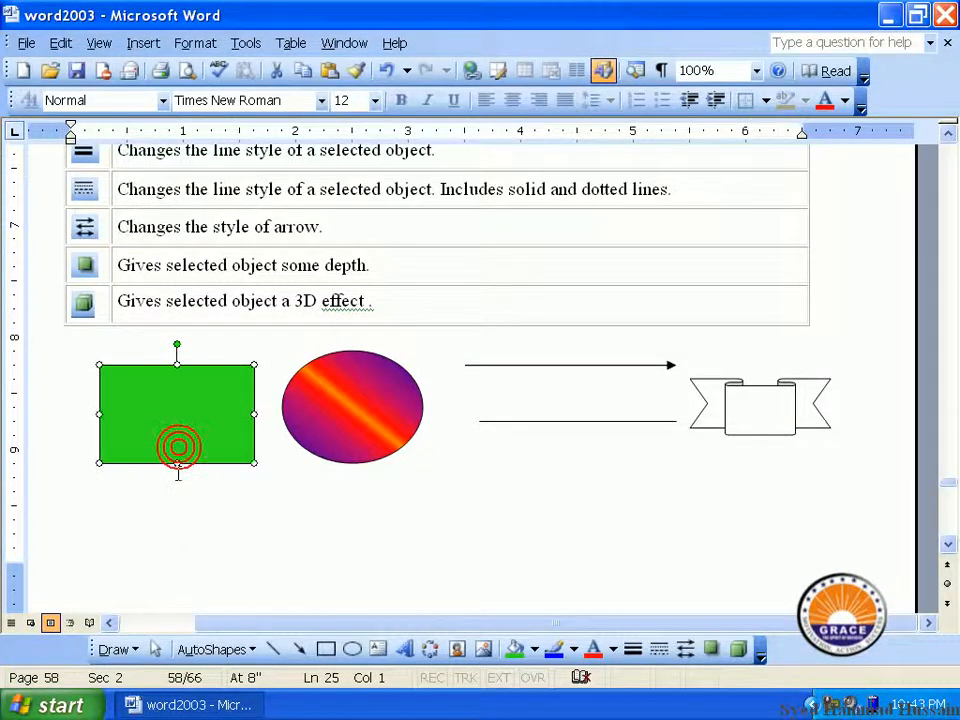
pyautogui.moveTo(179, 462); pyautogui.dragTo(177, 533)
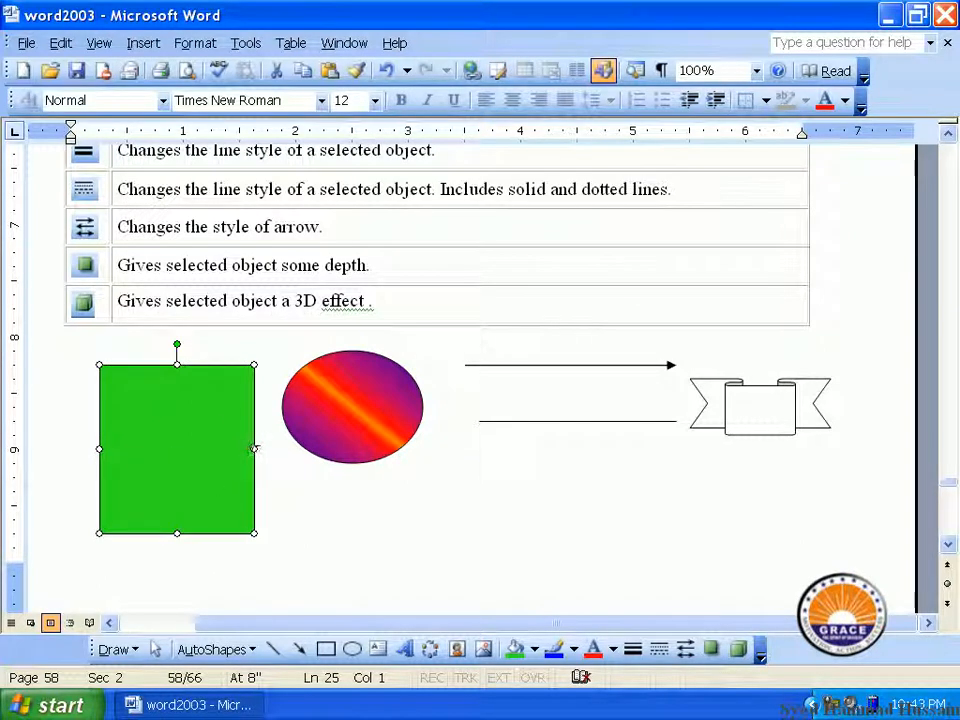
pyautogui.moveTo(216, 437); pyautogui.dragTo(217, 433)
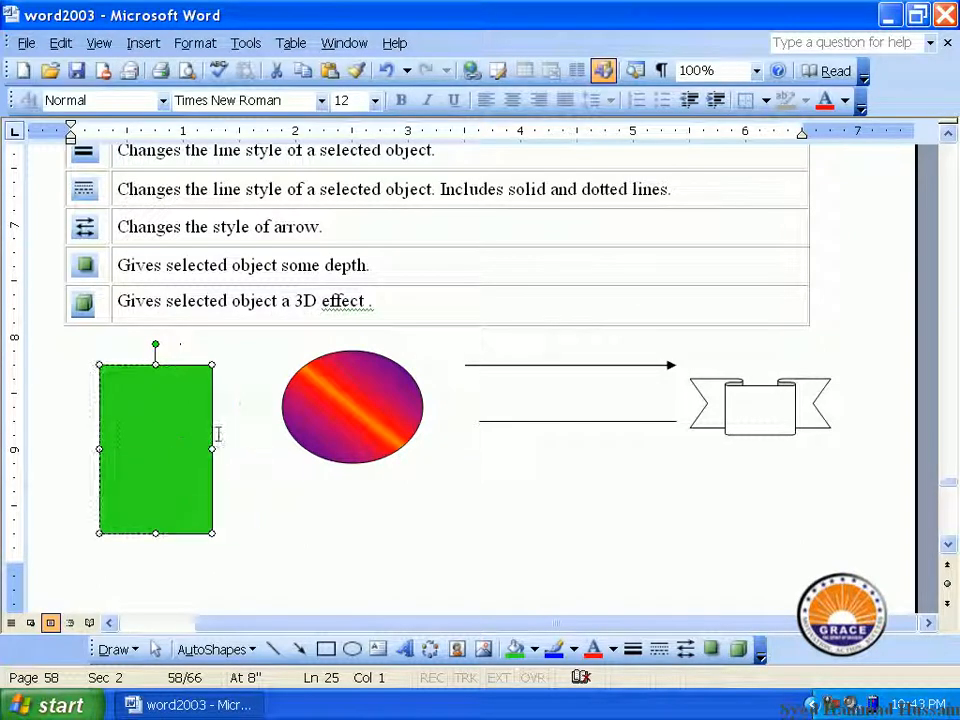
# Fill the rectangle with the Water lilies picture and widen it slightly
pyautogui.click(535, 649)
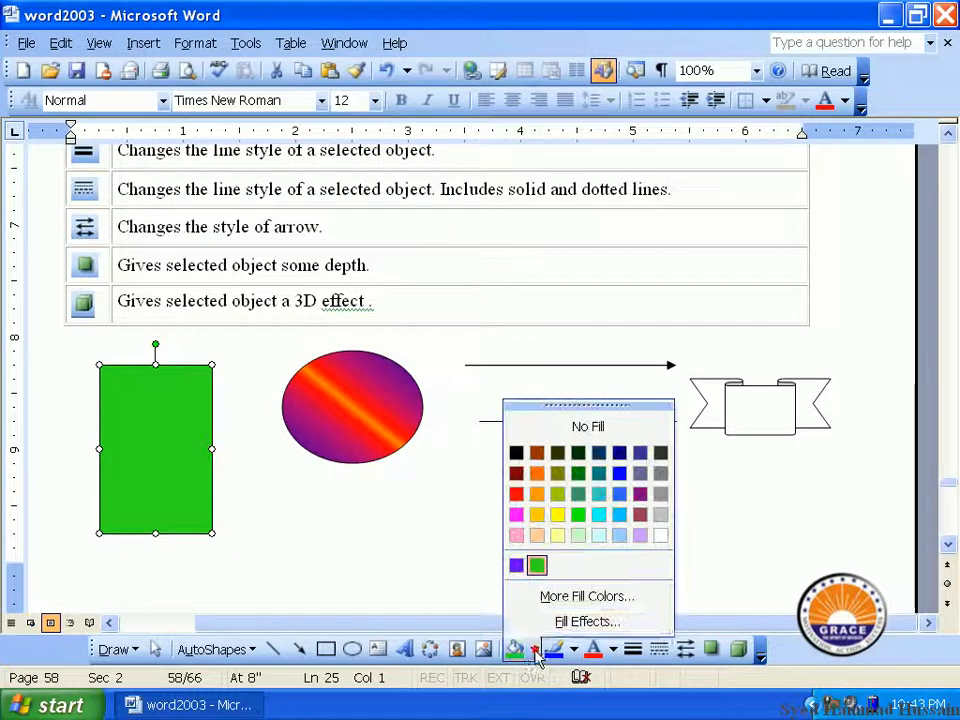
pyautogui.click(586, 621)
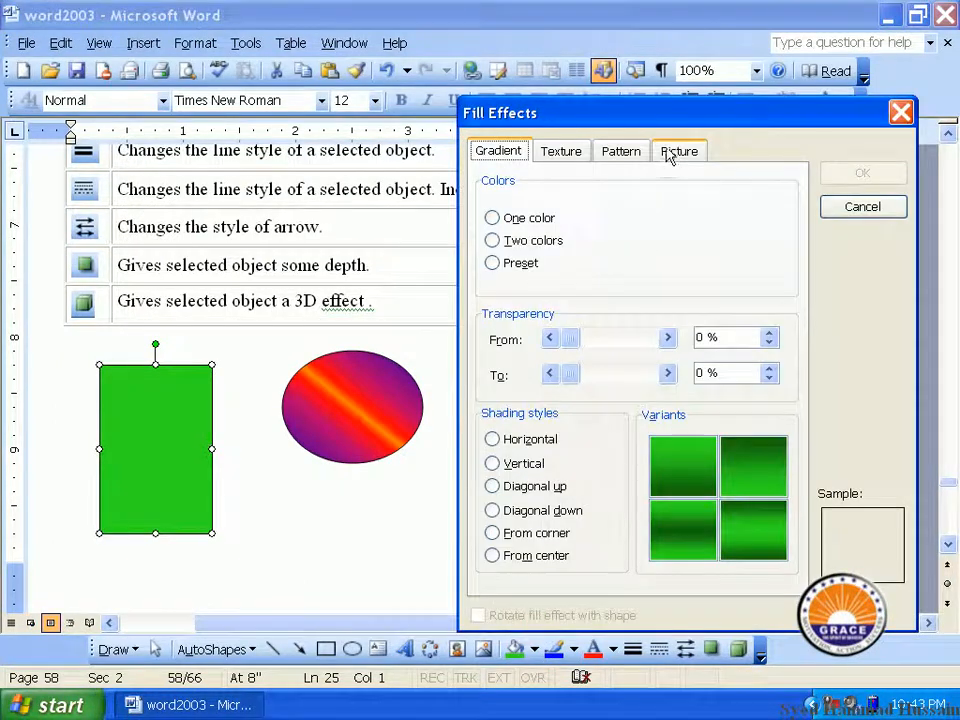
pyautogui.click(670, 152)
pyautogui.click(729, 452)
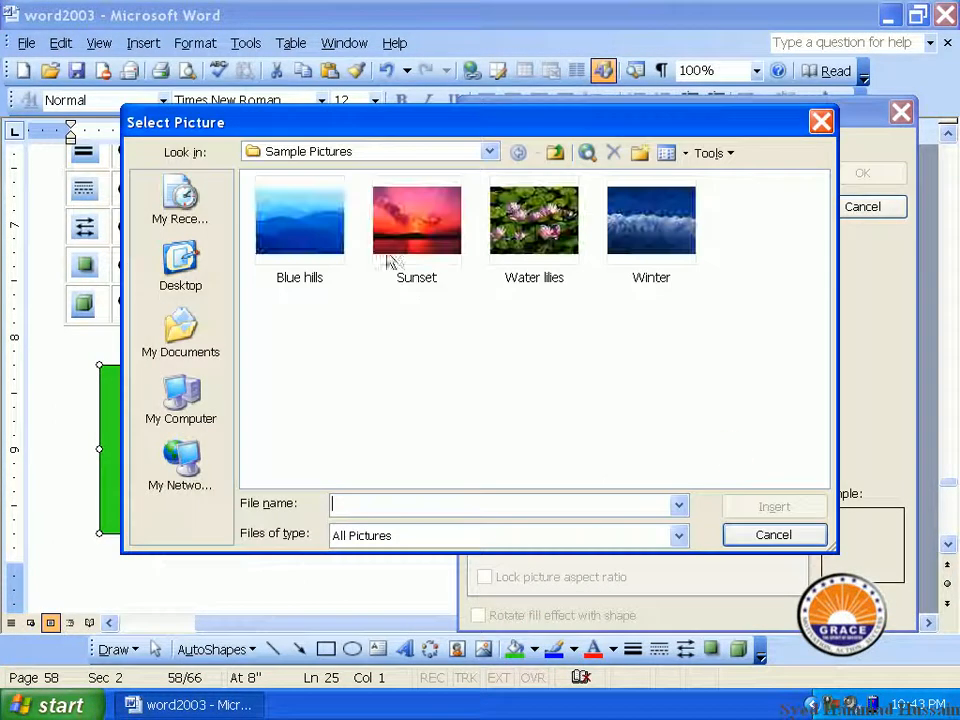
pyautogui.doubleClick(534, 220)
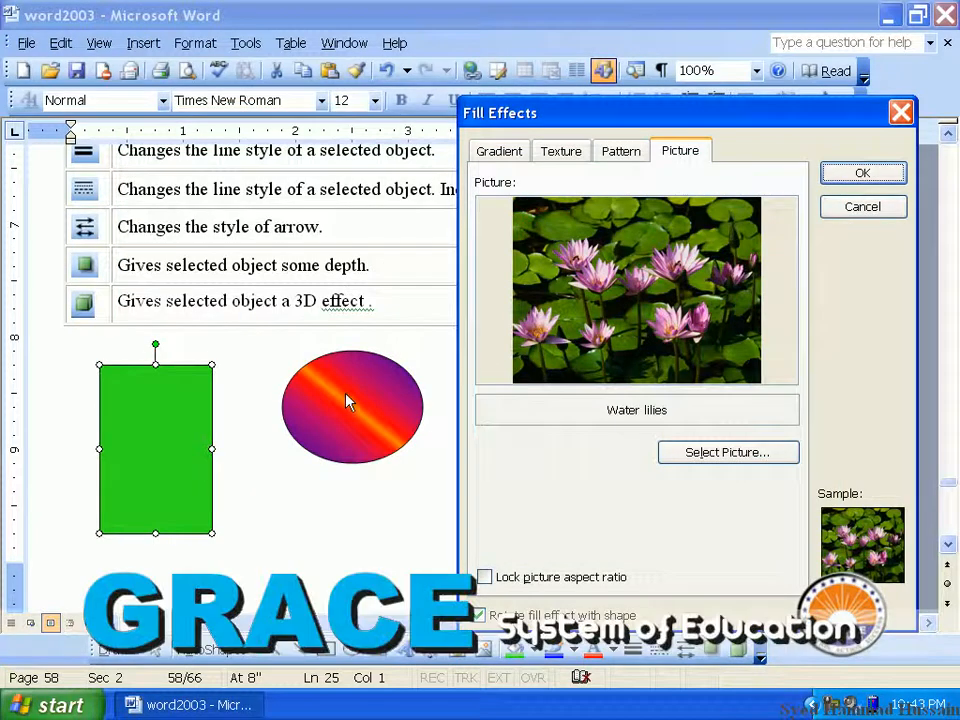
pyautogui.click(862, 173)
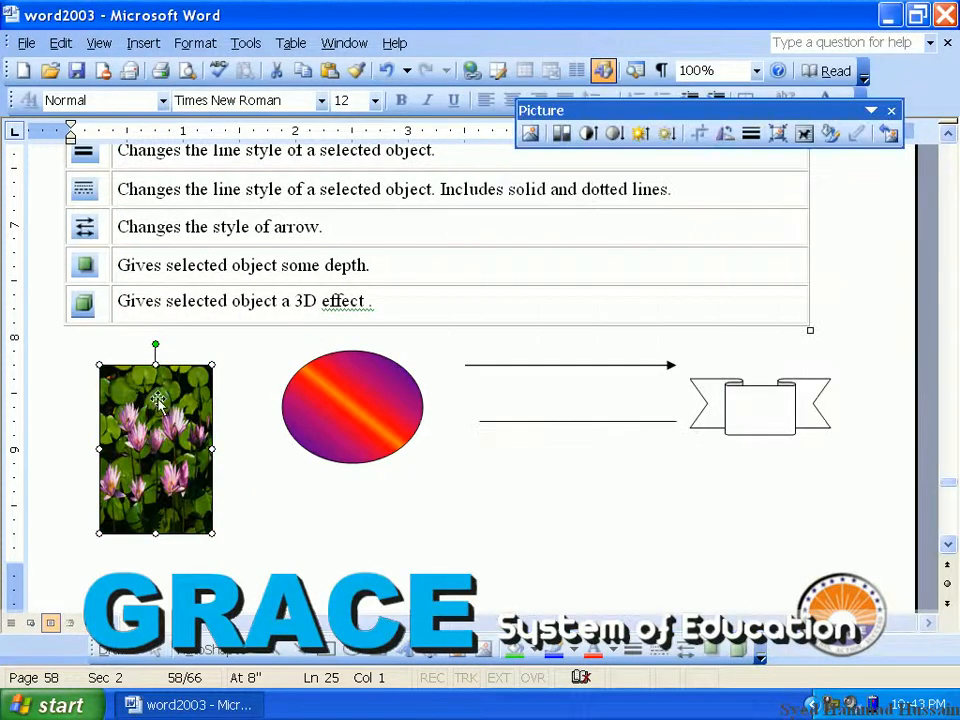
pyautogui.moveTo(210, 446); pyautogui.dragTo(240, 448)
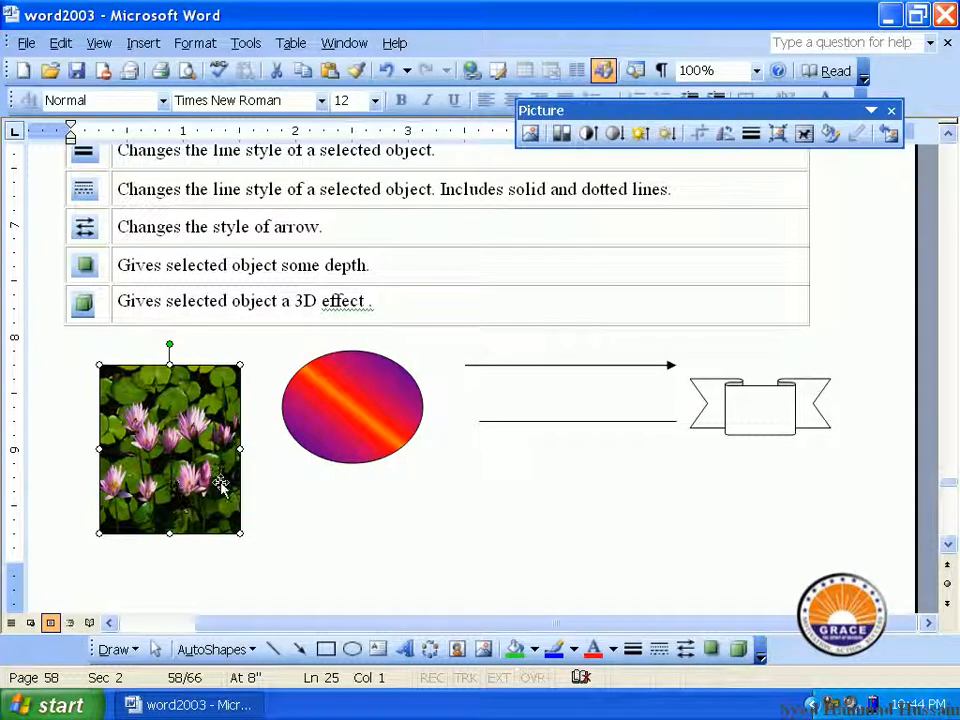
# Move the gradient oval lower and give it a sky blue outline
pyautogui.moveTo(352, 408); pyautogui.dragTo(339, 453)
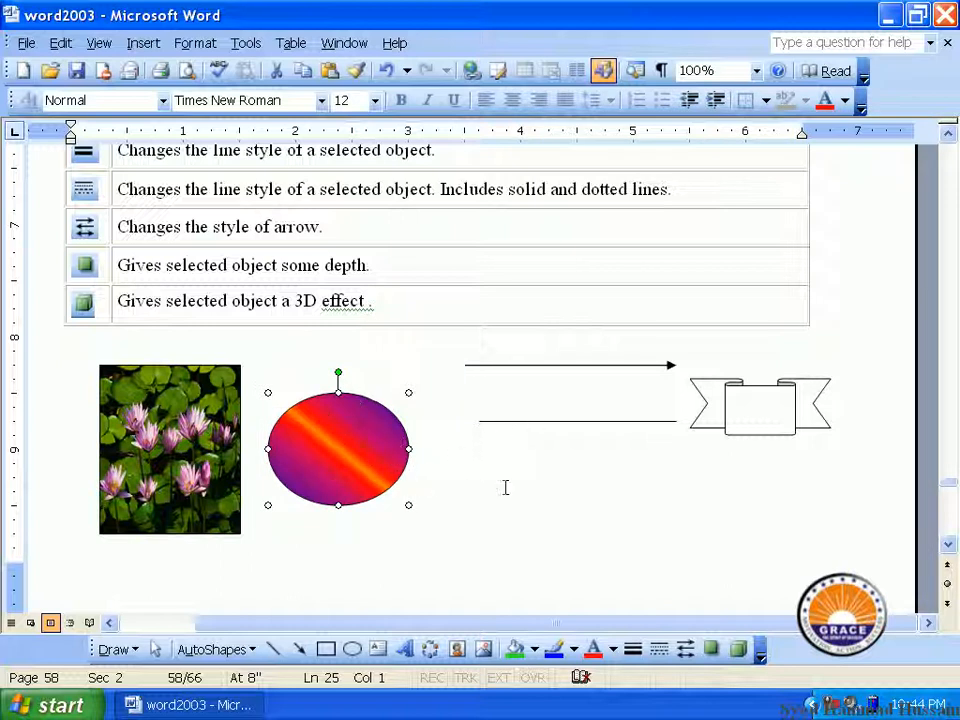
pyautogui.click(577, 652)
pyautogui.click(596, 512)
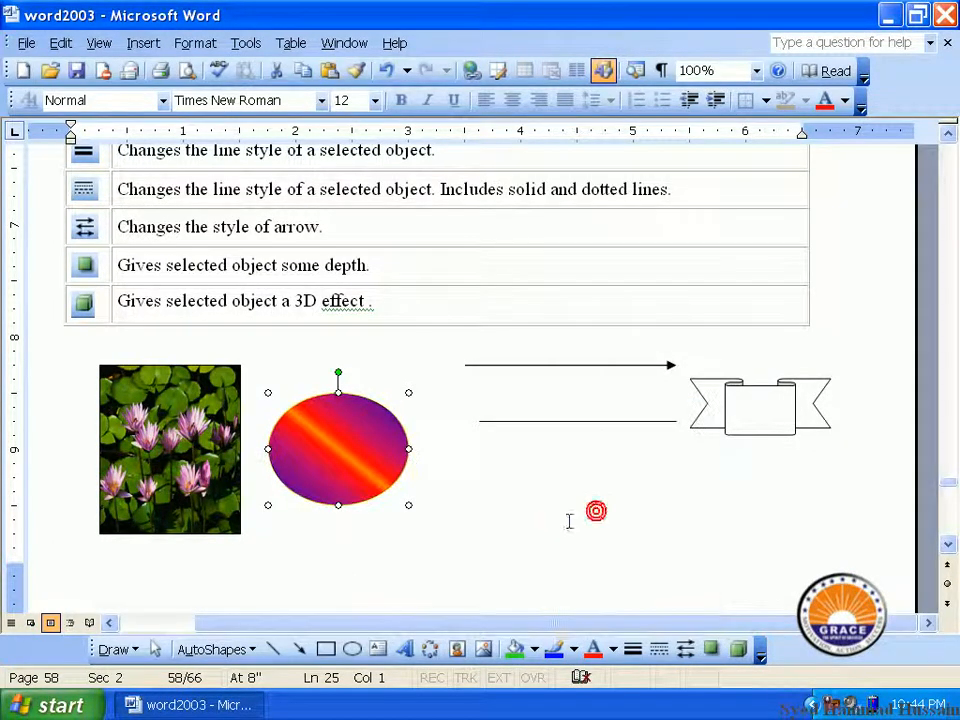
pyautogui.click(574, 650)
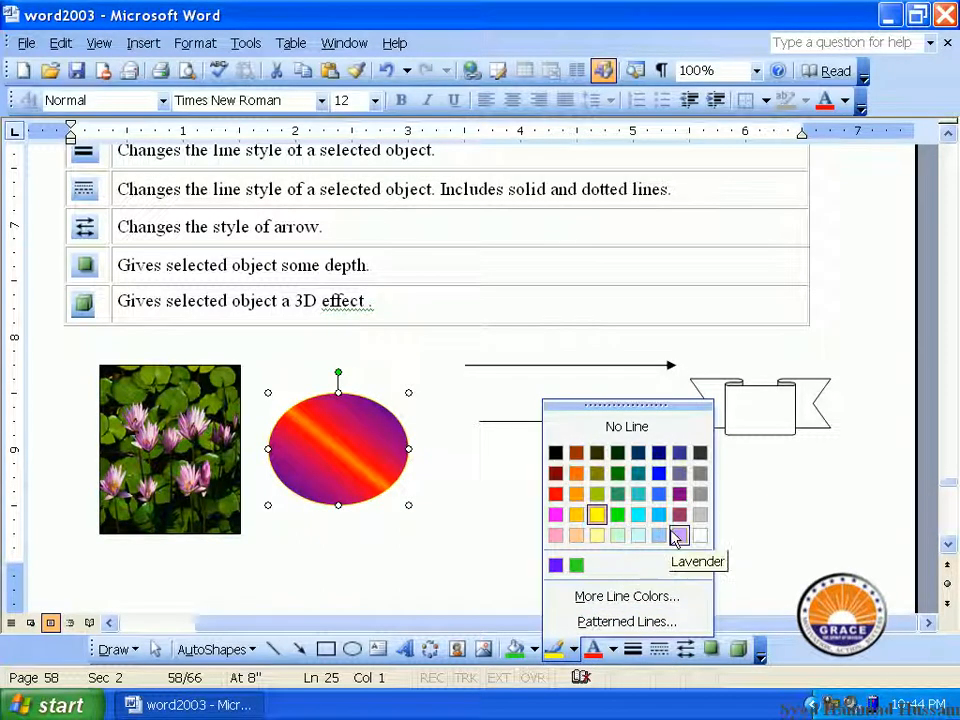
pyautogui.click(660, 514)
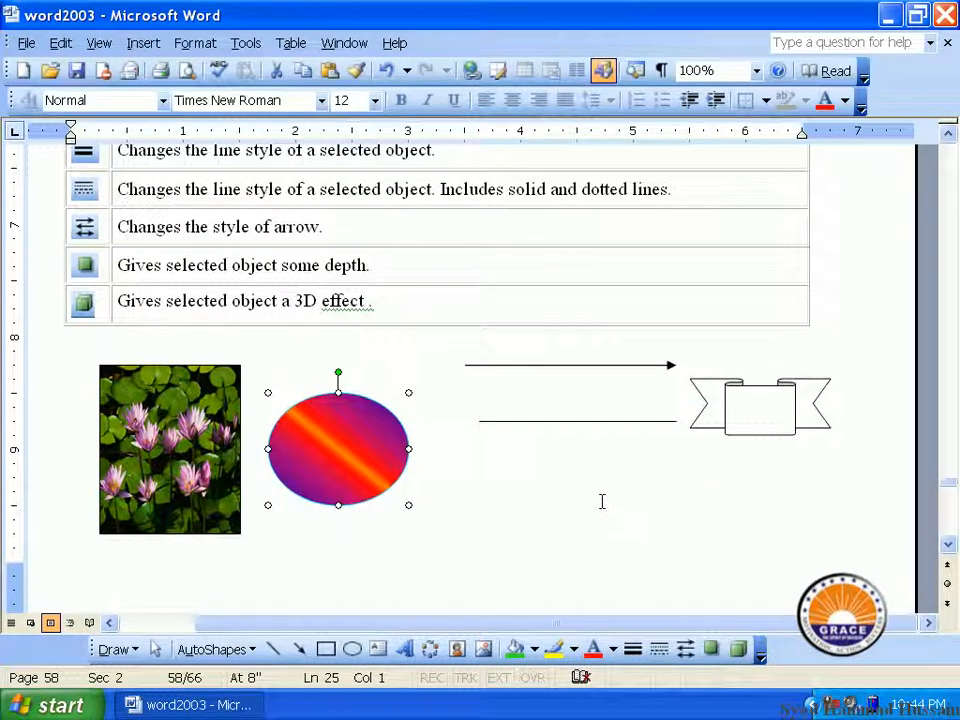
# Give the gradient oval a 6 pt double-line outline
pyautogui.click(633, 650)
pyautogui.click(709, 500)
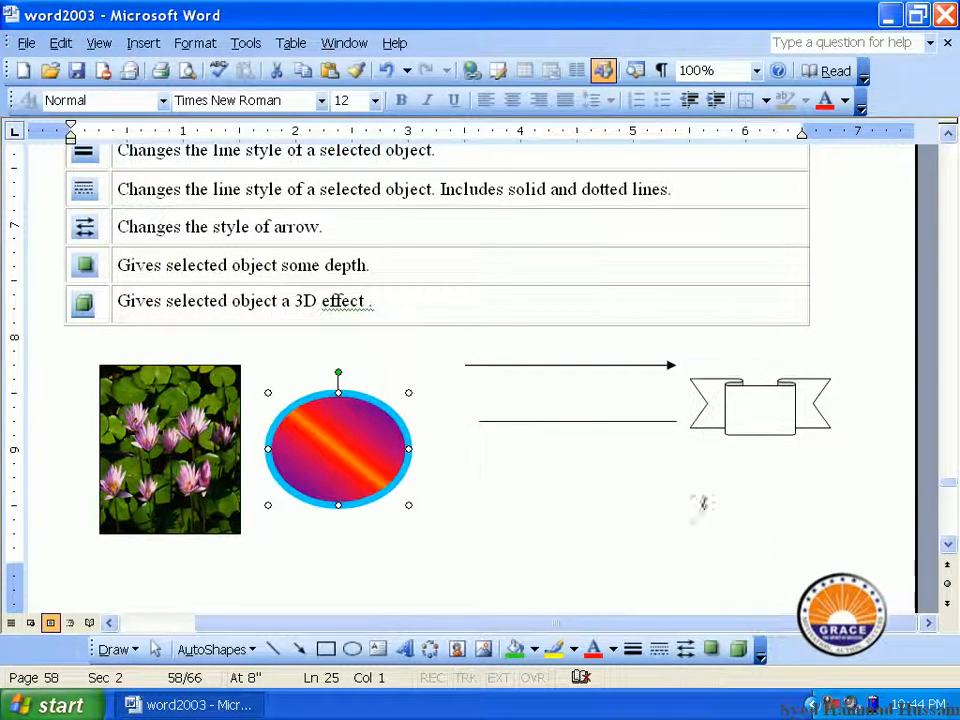
pyautogui.click(633, 650)
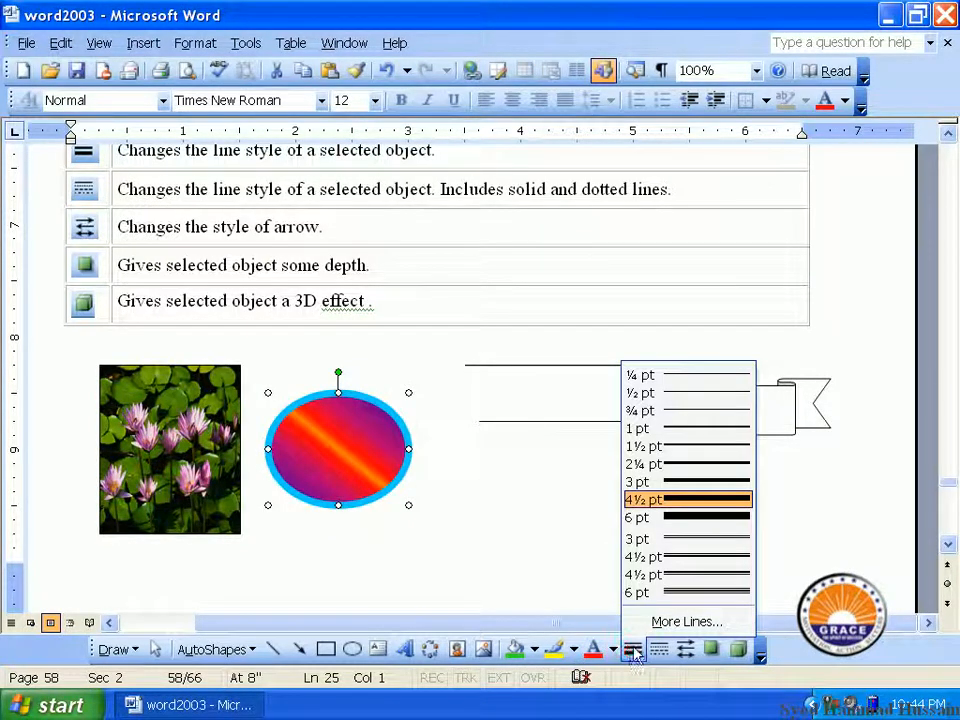
pyautogui.click(686, 517)
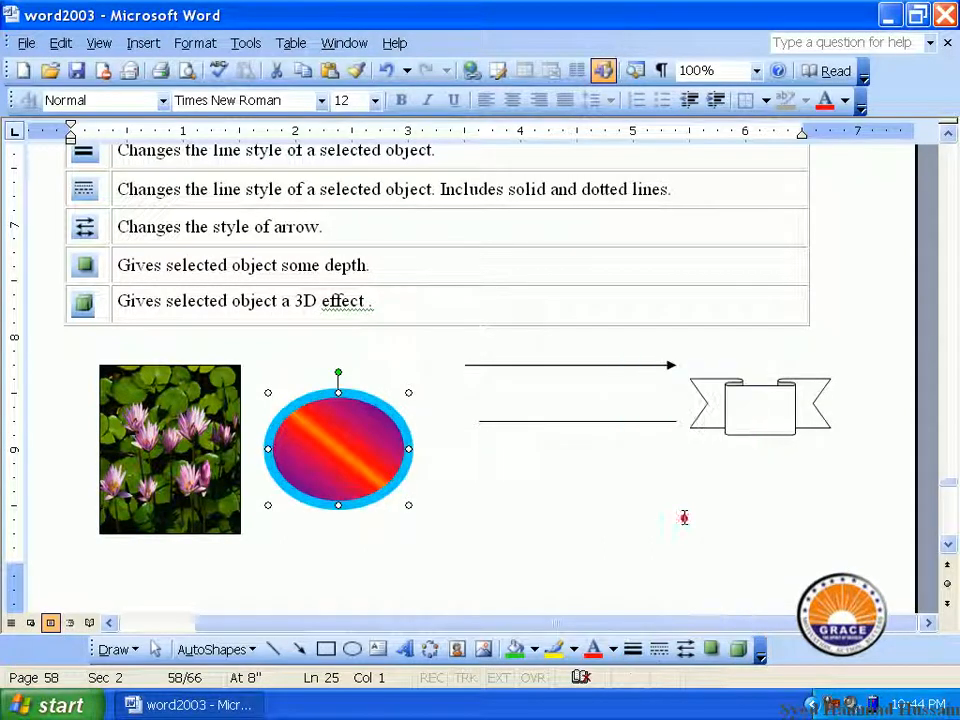
pyautogui.click(633, 650)
pyautogui.click(675, 592)
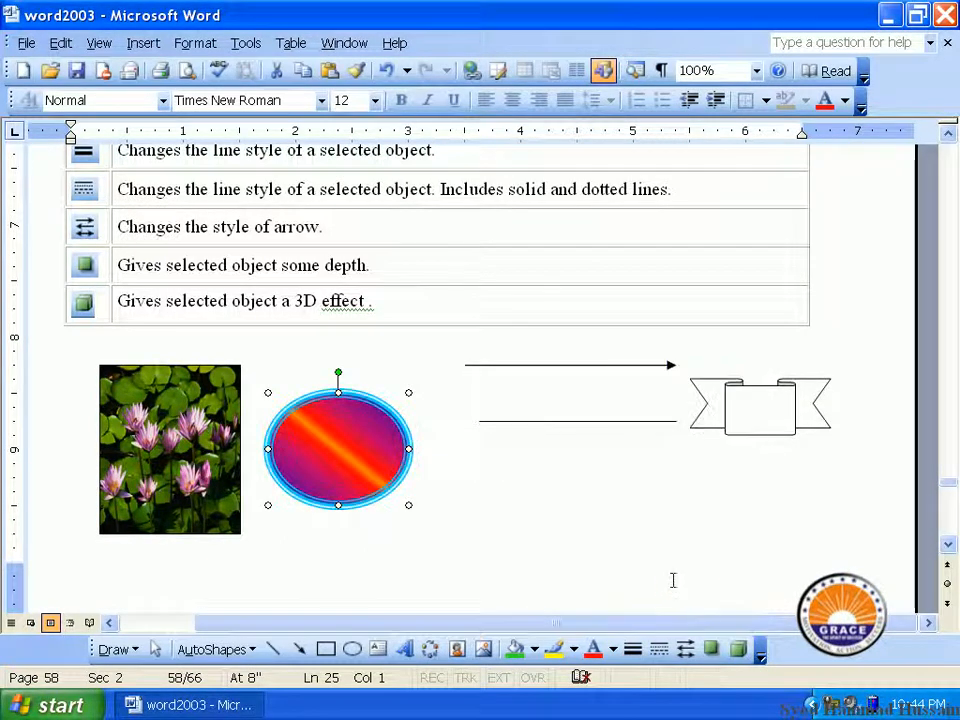
# Frame the Water lilies picture with the same 6 pt double-line border
pyautogui.click(186, 468)
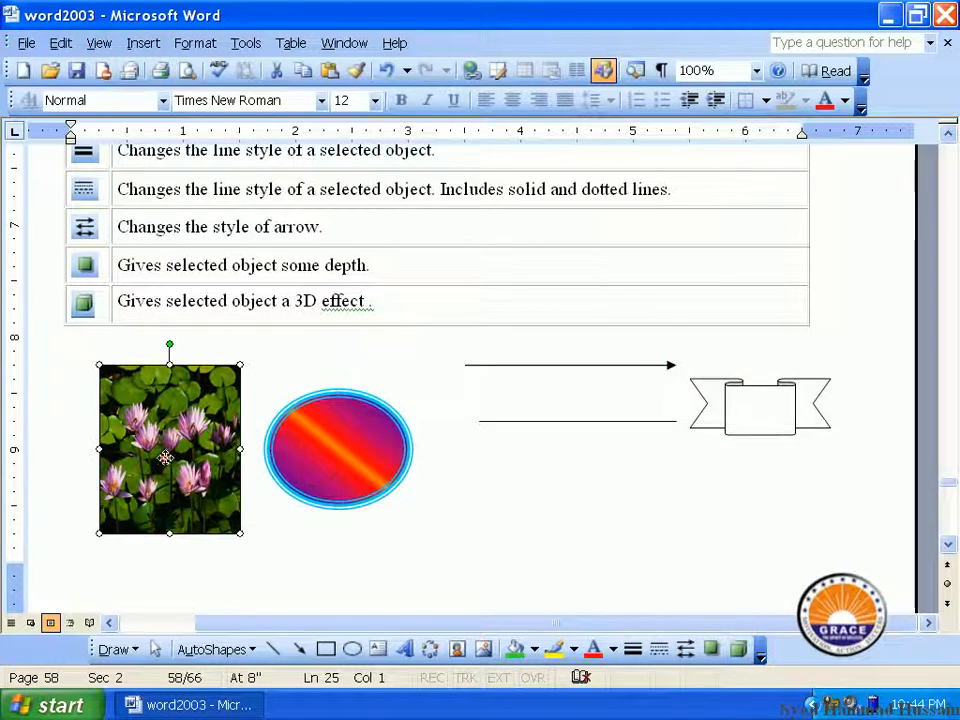
pyautogui.click(575, 650)
pyautogui.click(575, 650)
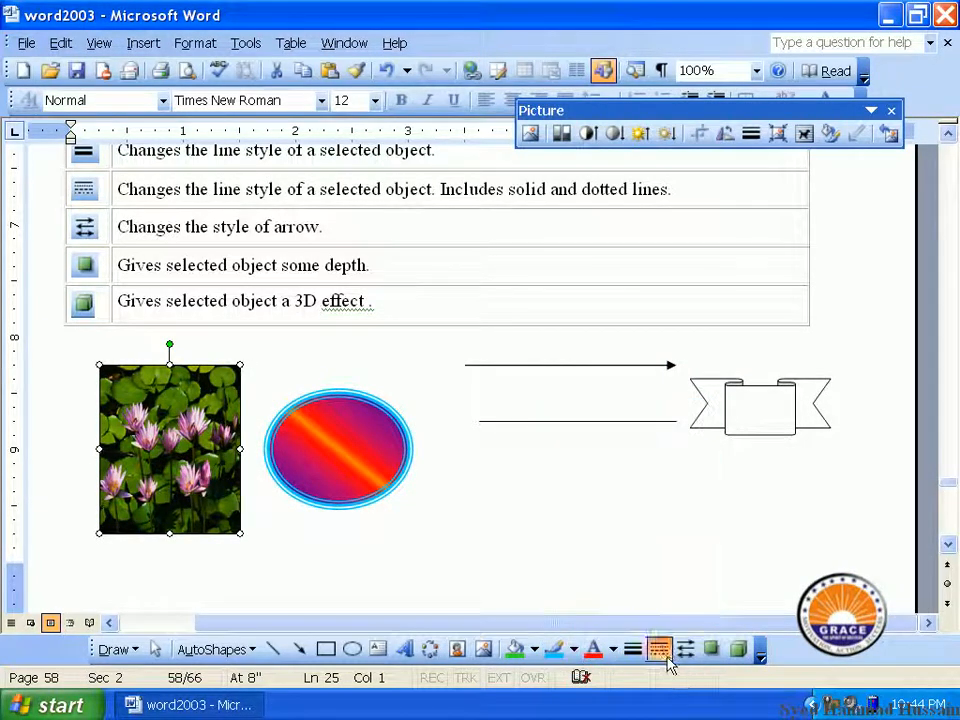
pyautogui.click(640, 655)
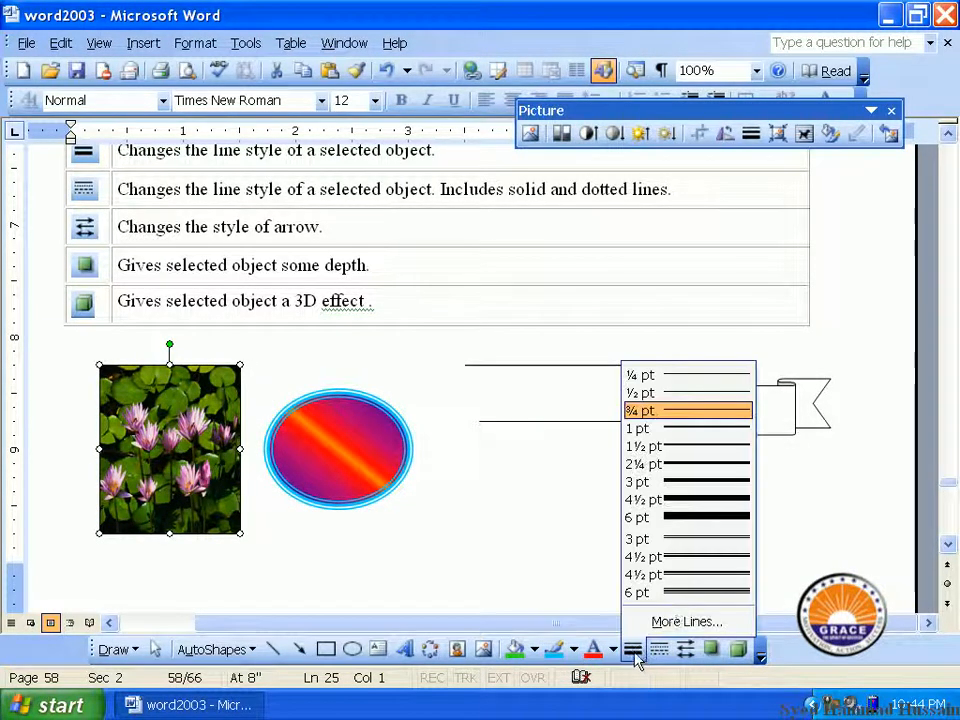
pyautogui.click(673, 596)
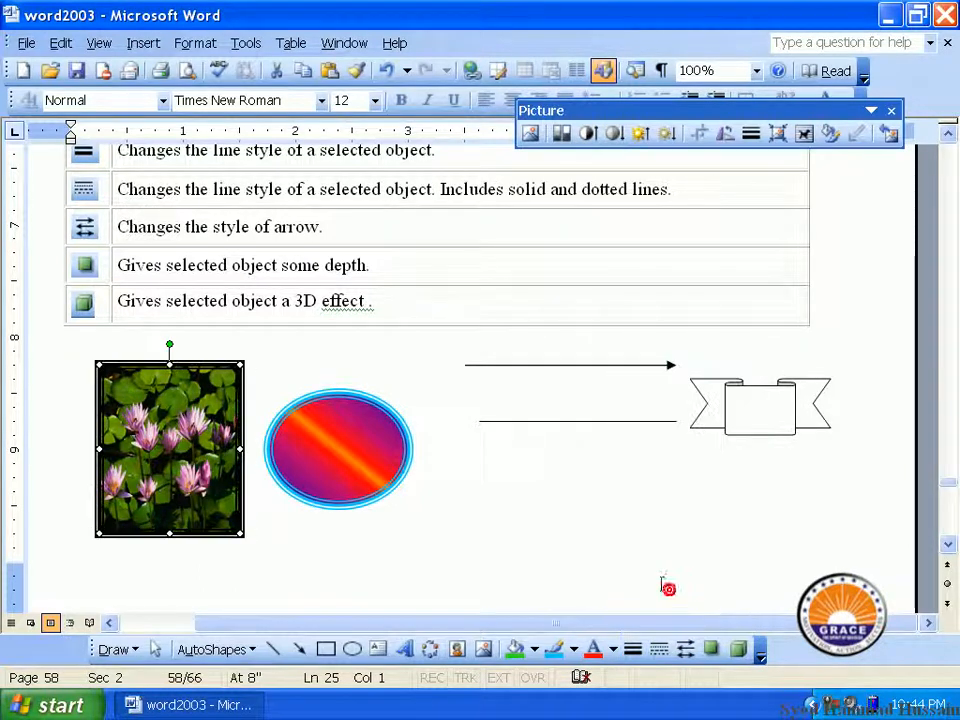
pyautogui.click(538, 422)
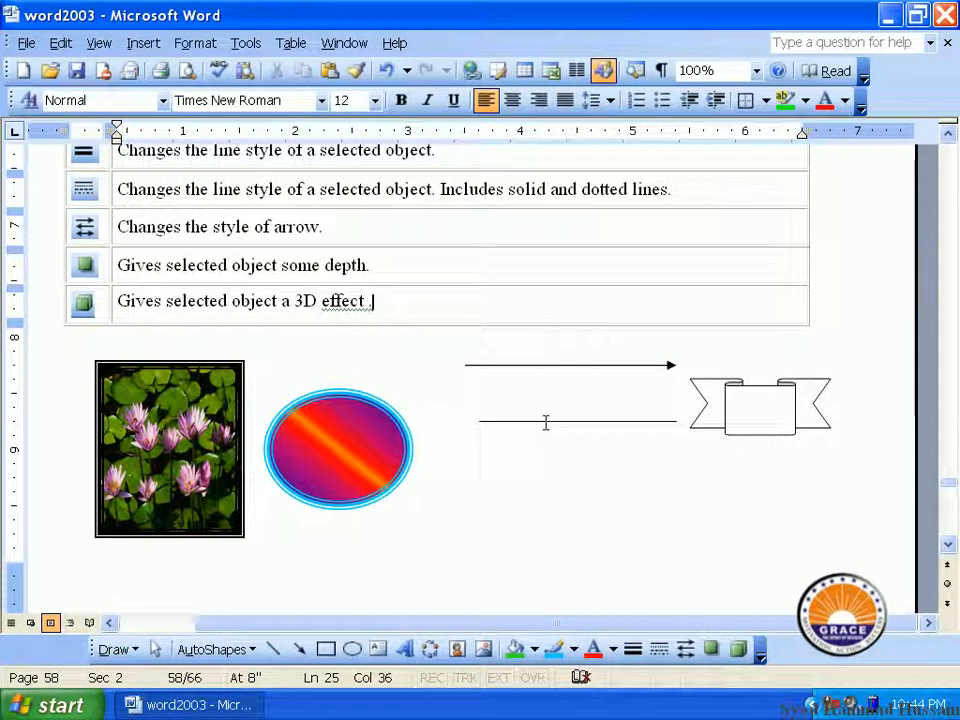
# Move the plain line down beside the oval and give it a thick 6 pt compound line
pyautogui.moveTo(549, 422); pyautogui.dragTo(506, 449)
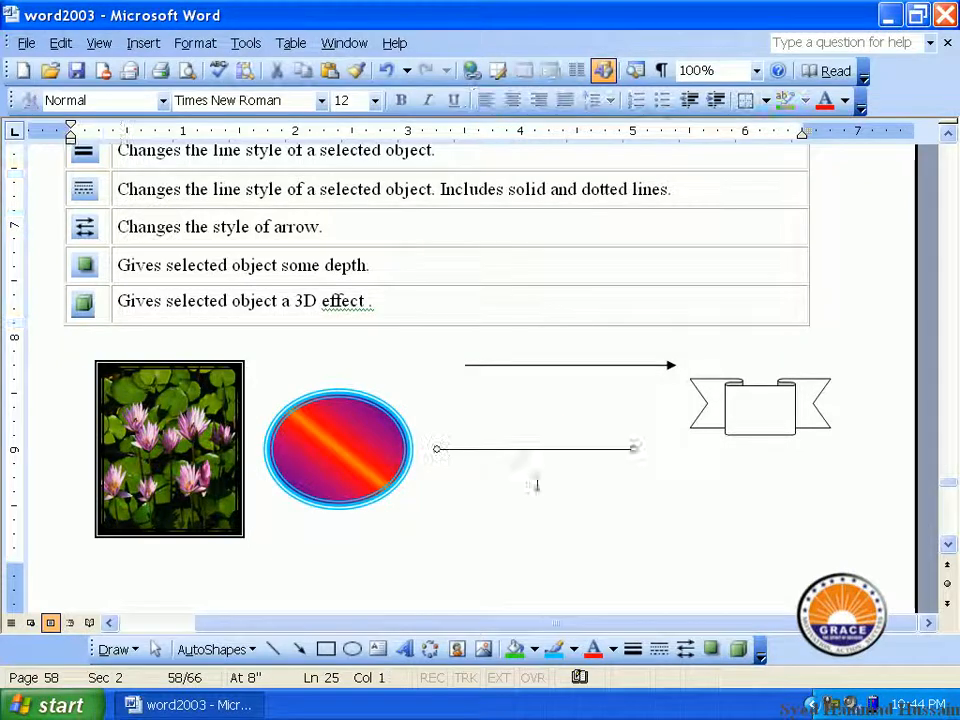
pyautogui.click(634, 652)
pyautogui.click(665, 594)
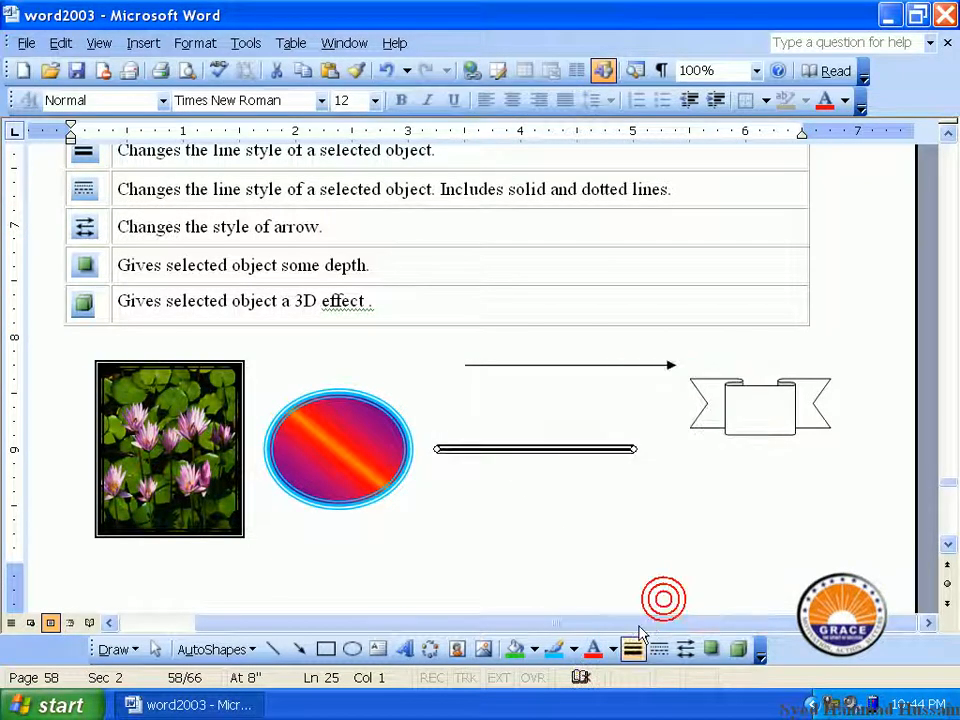
pyautogui.click(638, 655)
pyautogui.click(671, 515)
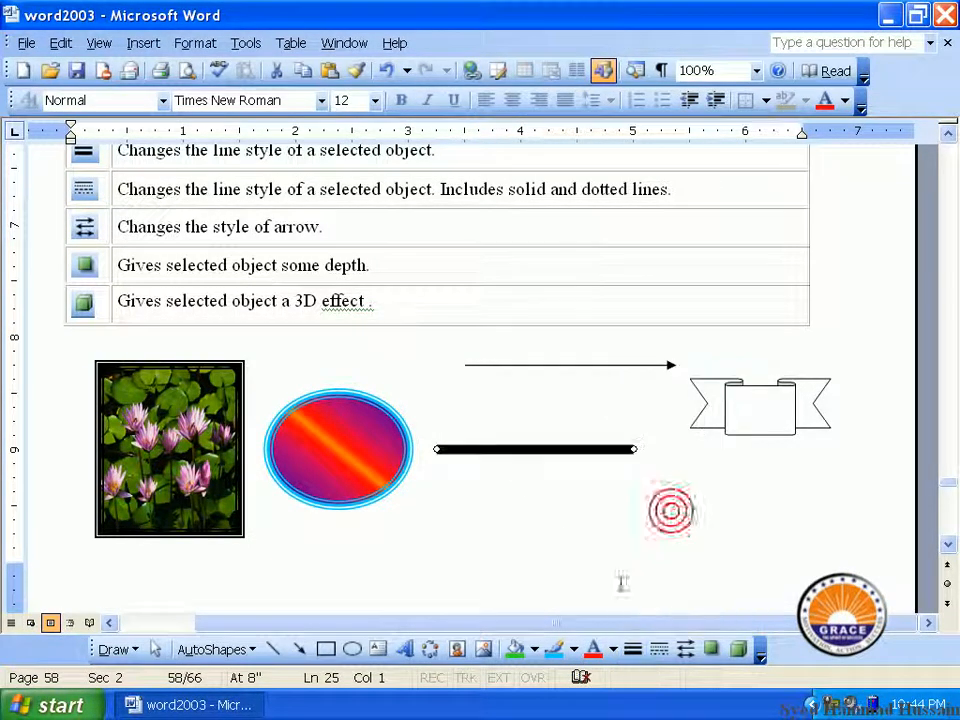
pyautogui.click(633, 649)
pyautogui.click(664, 588)
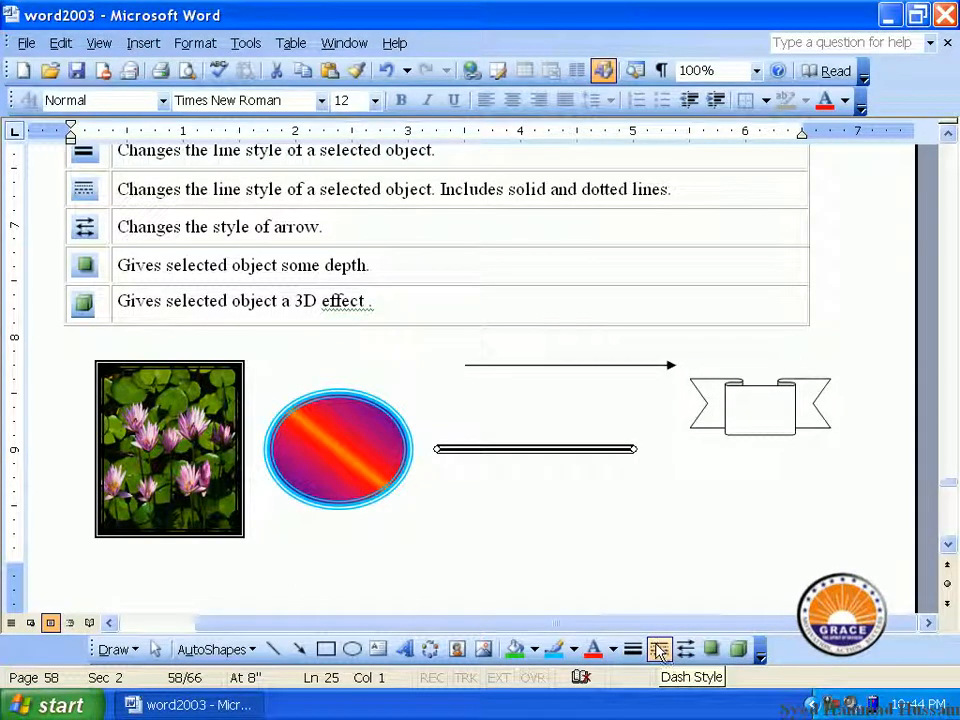
# Make the double line short-dashed
pyautogui.click(660, 650)
pyautogui.click(690, 608)
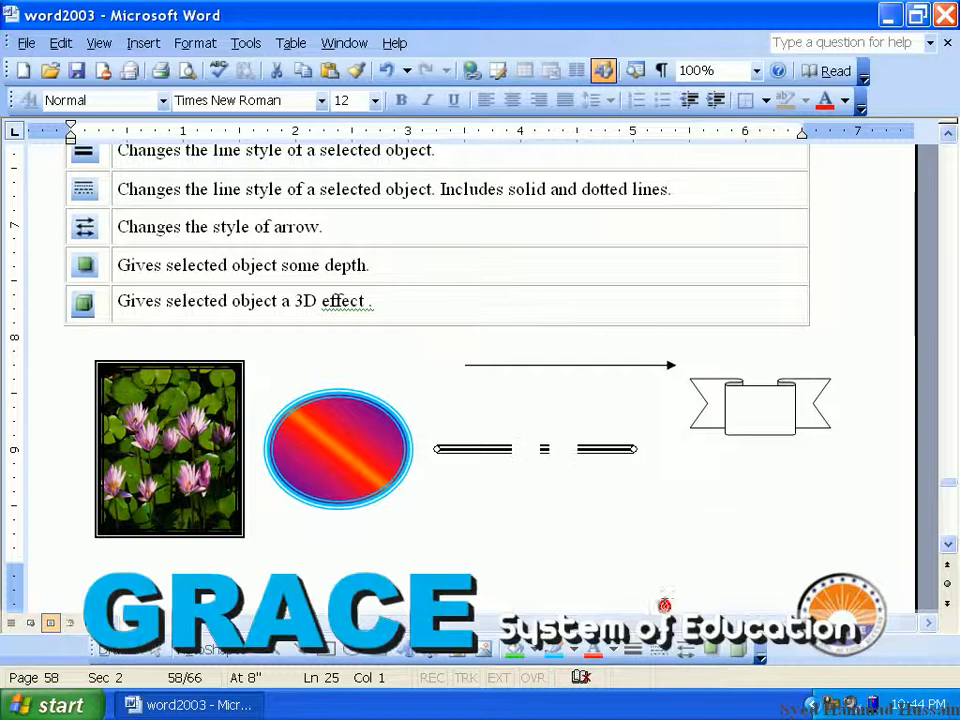
pyautogui.click(660, 650)
pyautogui.click(692, 565)
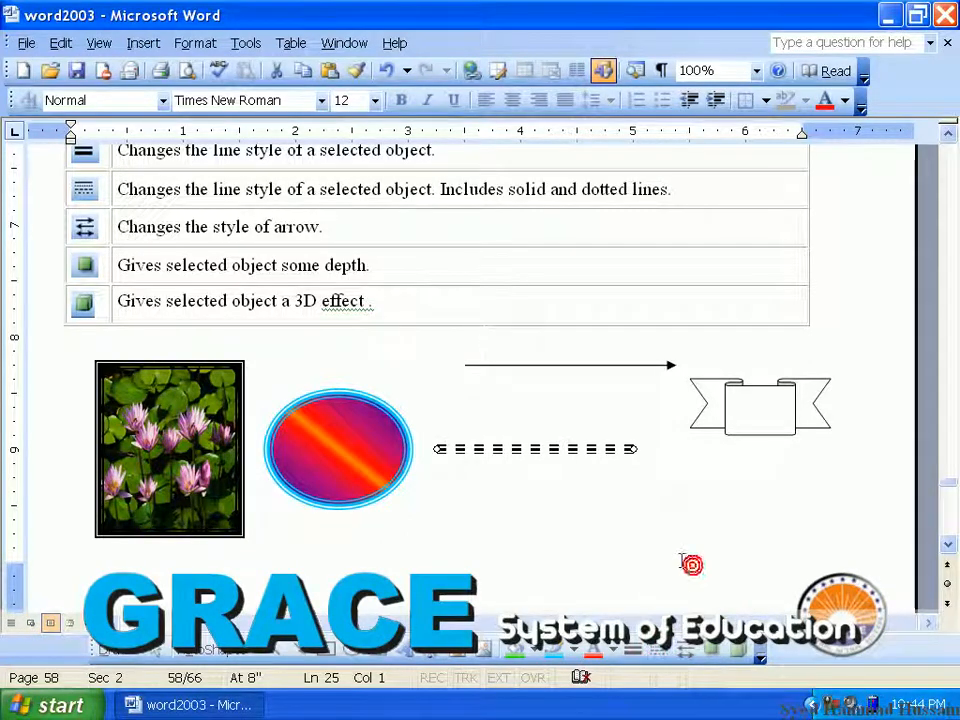
# Lower the arrow line and give the flower picture a dashed border
pyautogui.moveTo(593, 369); pyautogui.dragTo(577, 401)
pyautogui.click(236, 422)
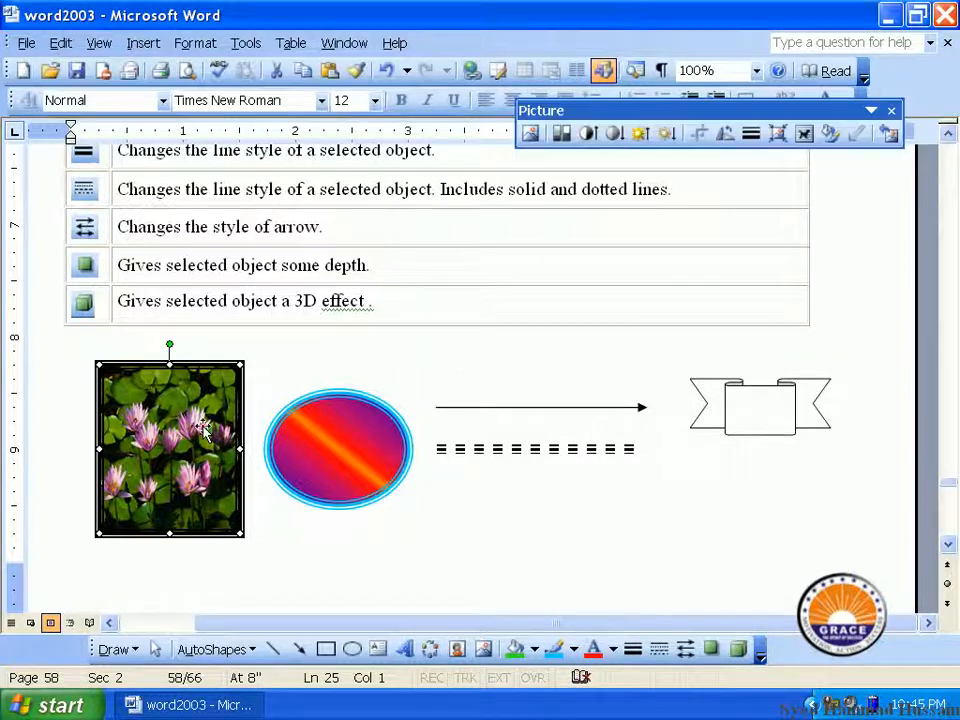
pyautogui.click(660, 648)
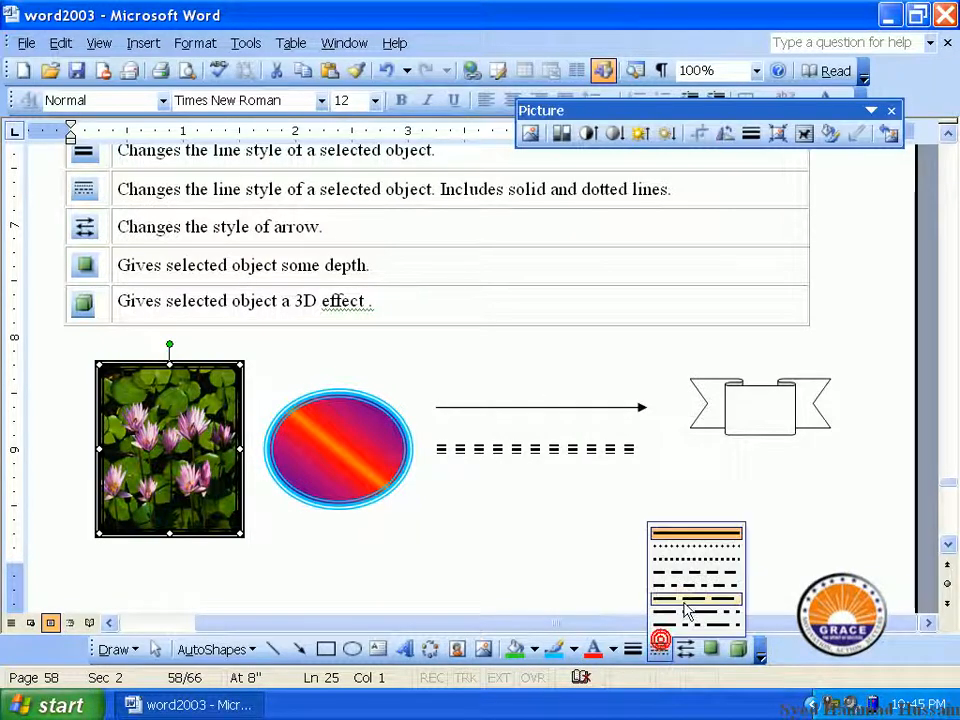
pyautogui.click(690, 551)
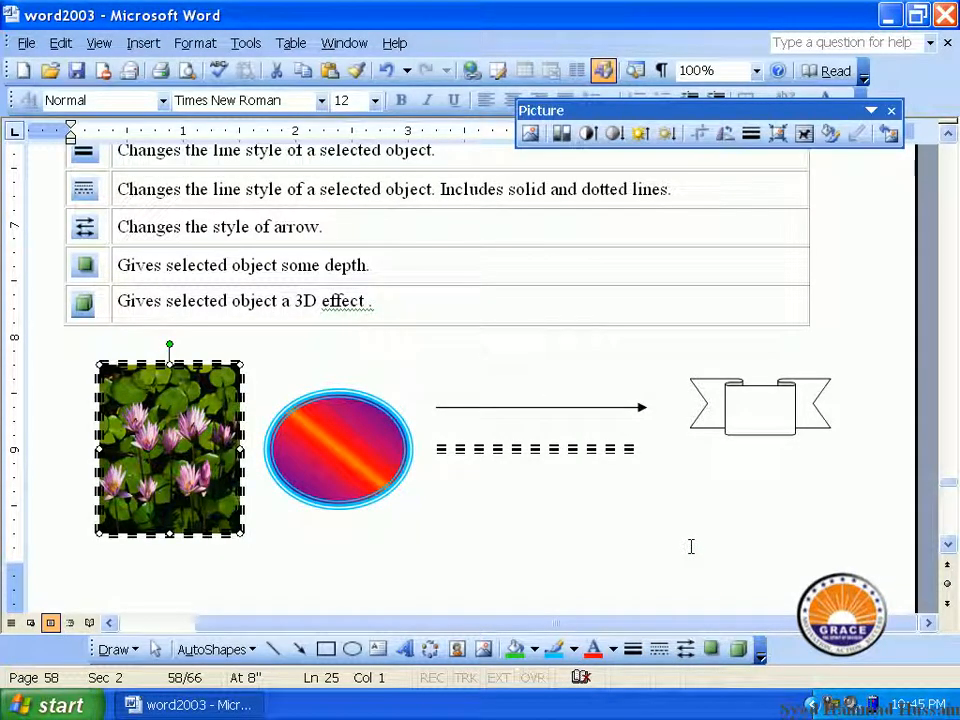
# Give the arrow line round dot ends
pyautogui.click(479, 407)
pyautogui.click(685, 649)
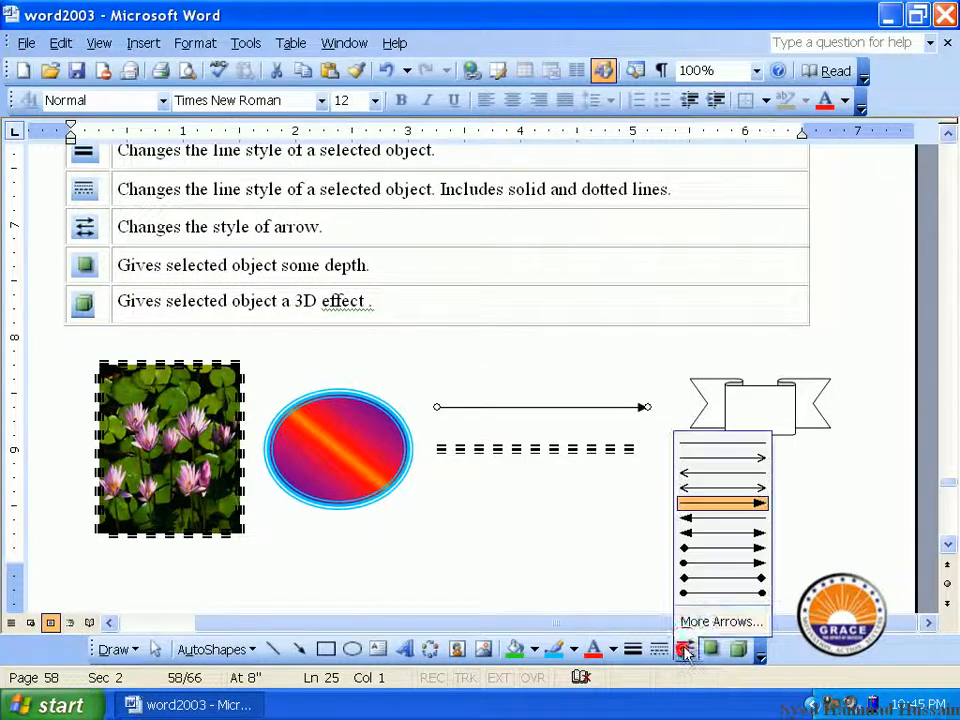
pyautogui.click(718, 551)
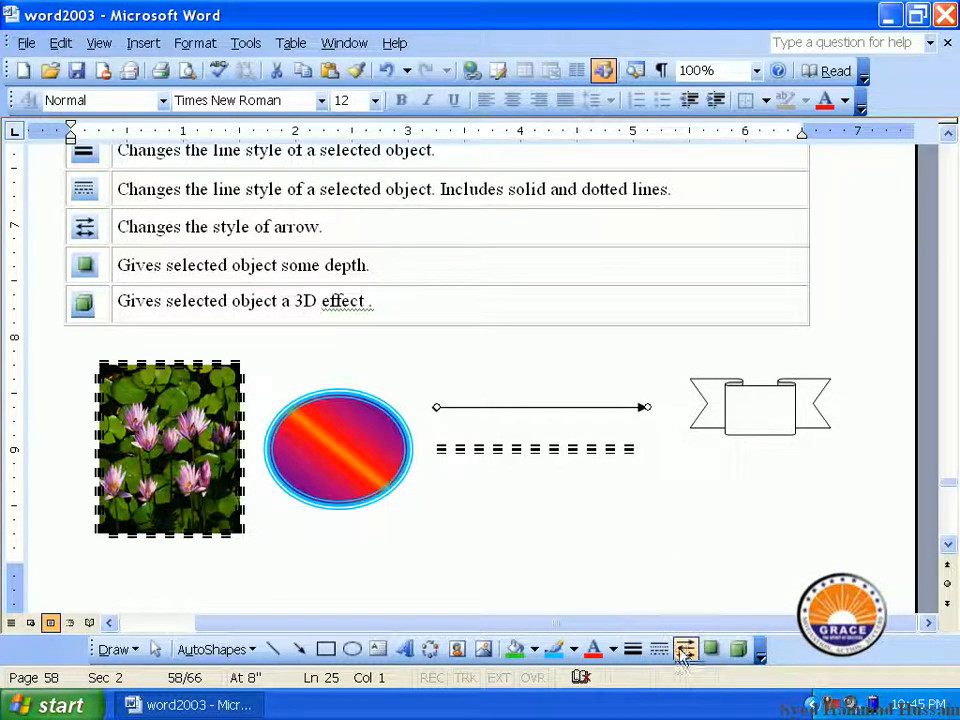
pyautogui.click(685, 649)
pyautogui.click(701, 592)
# Set a larger end arrowhead size for the arrow line's right round end in More Arrows
pyautogui.click(684, 647)
pyautogui.click(690, 621)
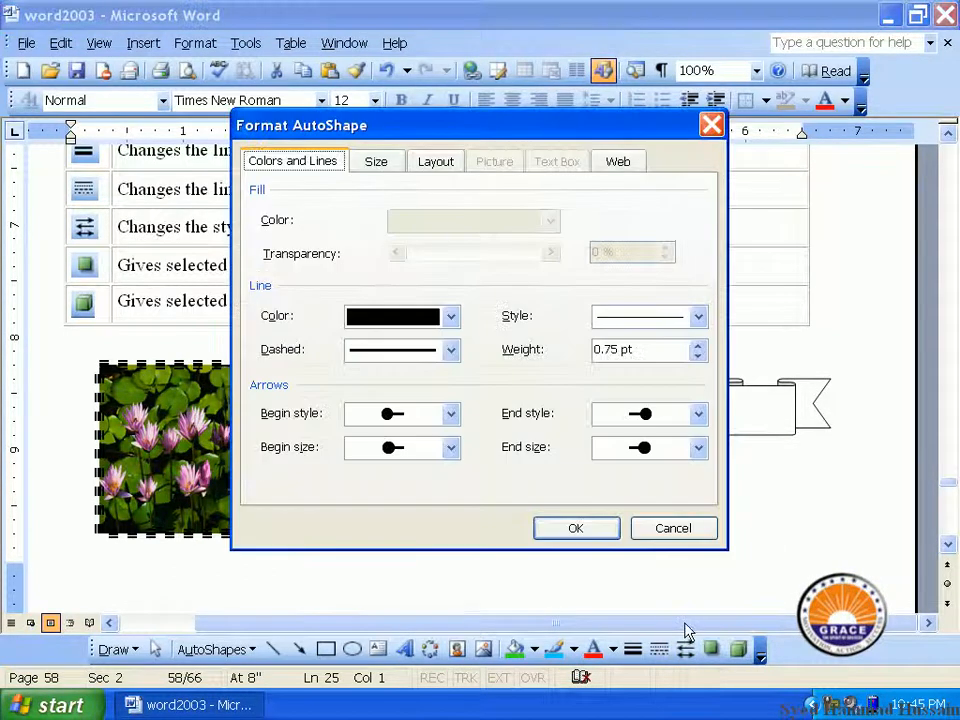
pyautogui.click(449, 452)
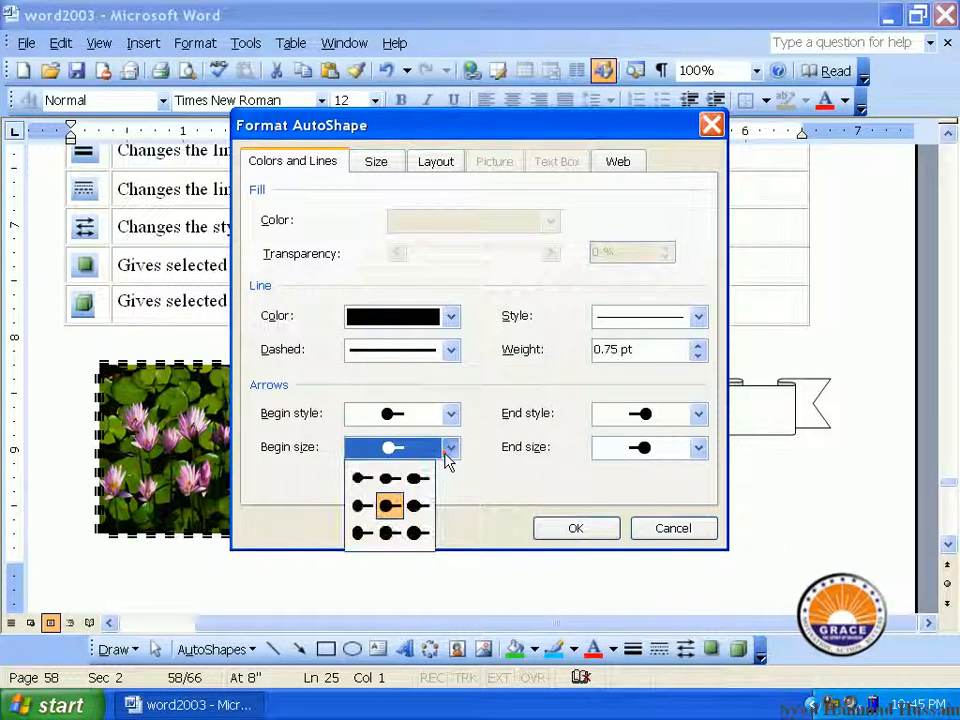
pyautogui.click(445, 450)
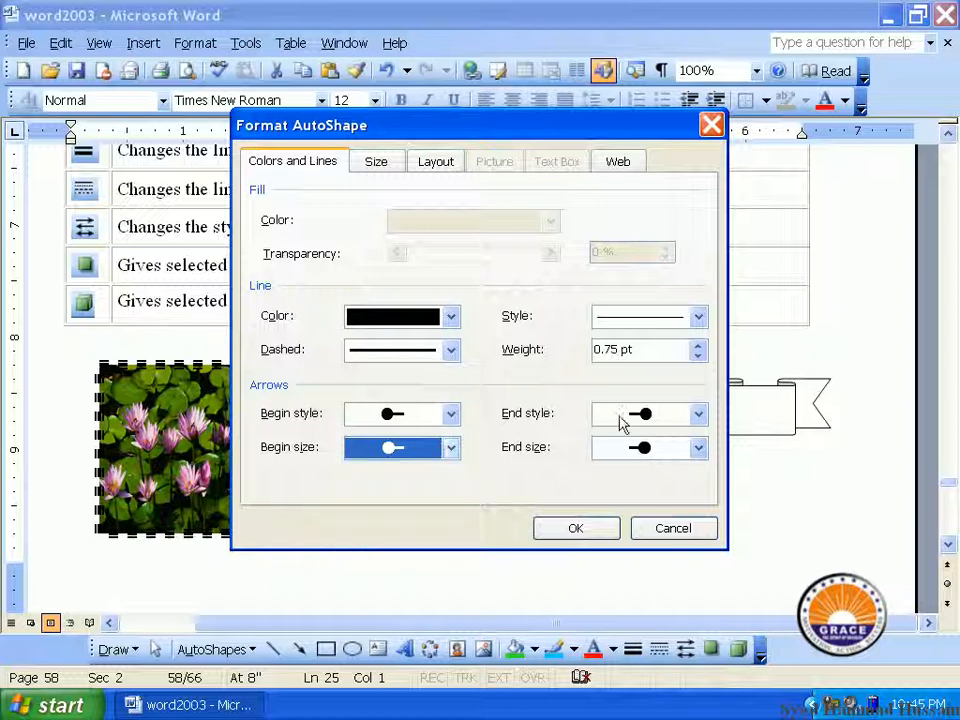
pyautogui.click(662, 447)
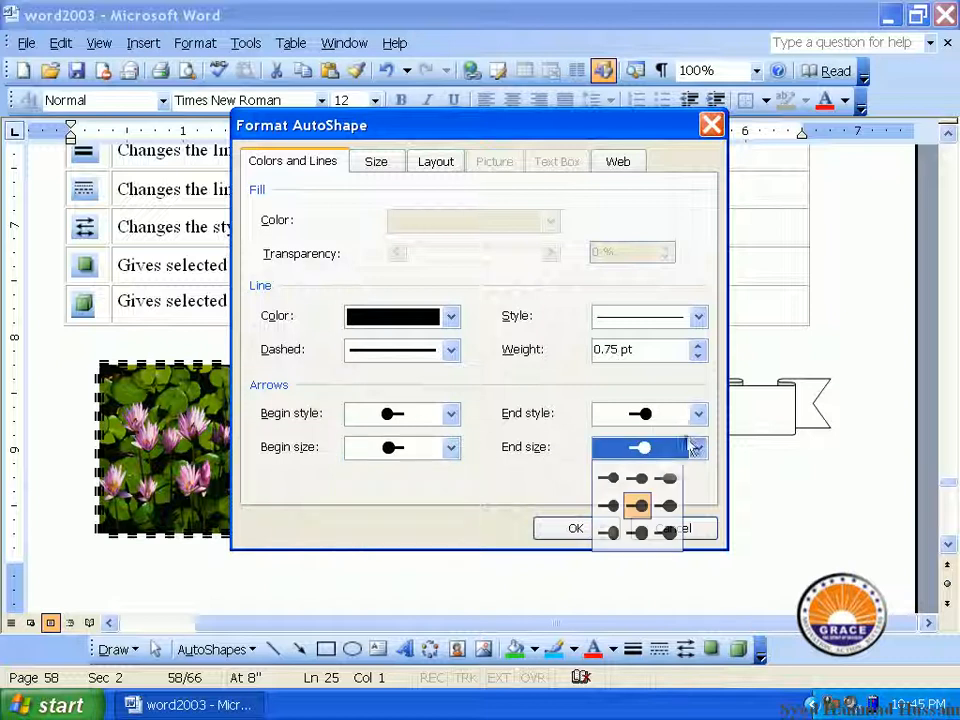
pyautogui.click(662, 506)
pyautogui.click(576, 528)
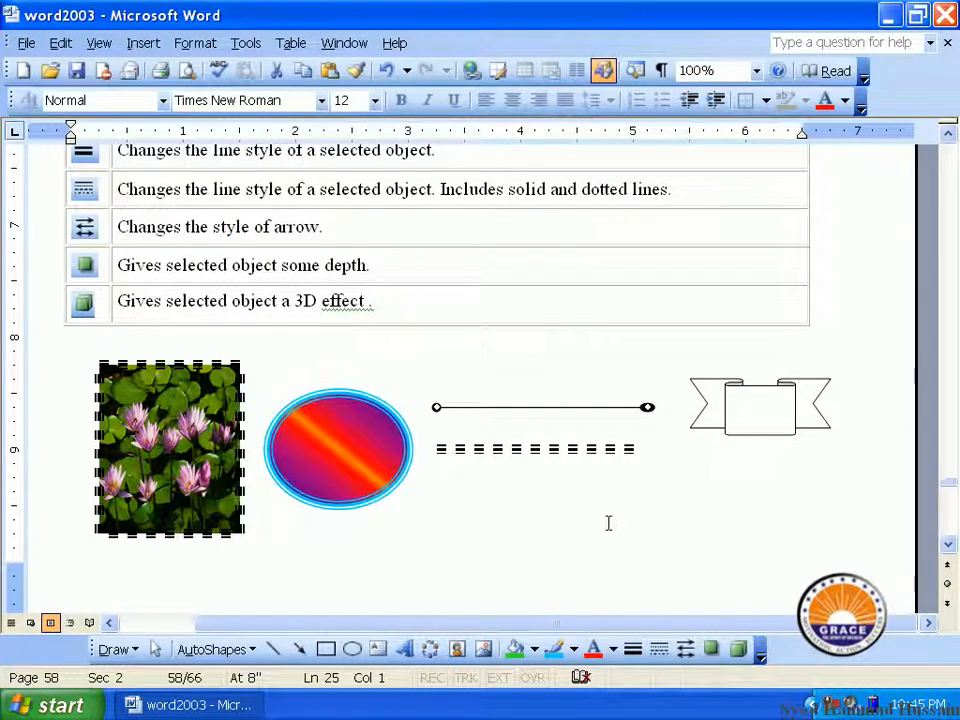
# Add a grey drop shadow to the arrow line
pyautogui.click(716, 652)
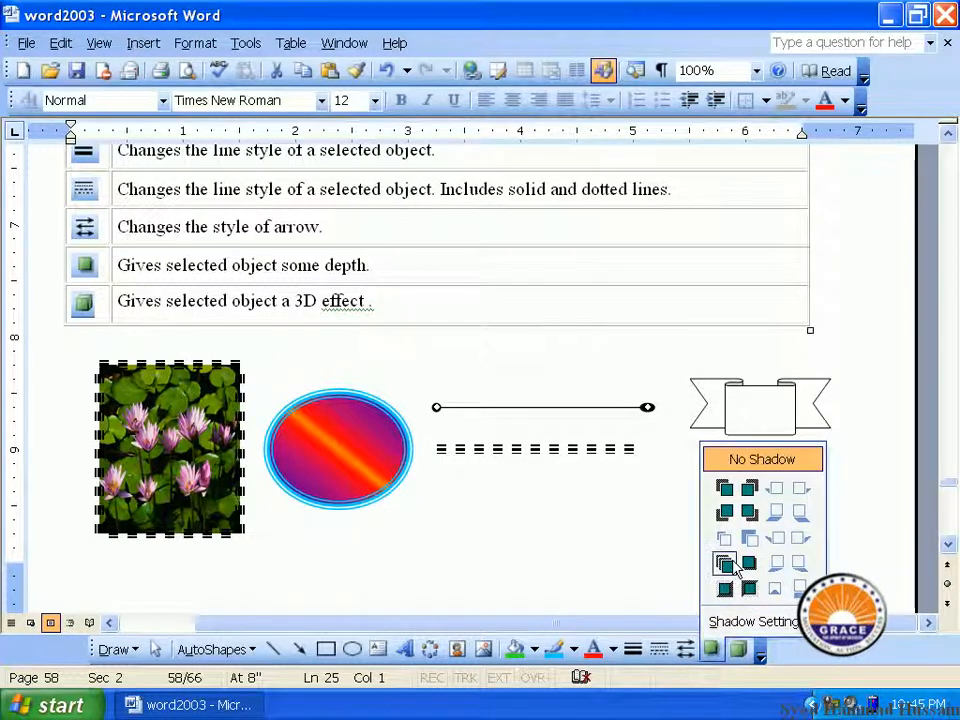
pyautogui.click(730, 561)
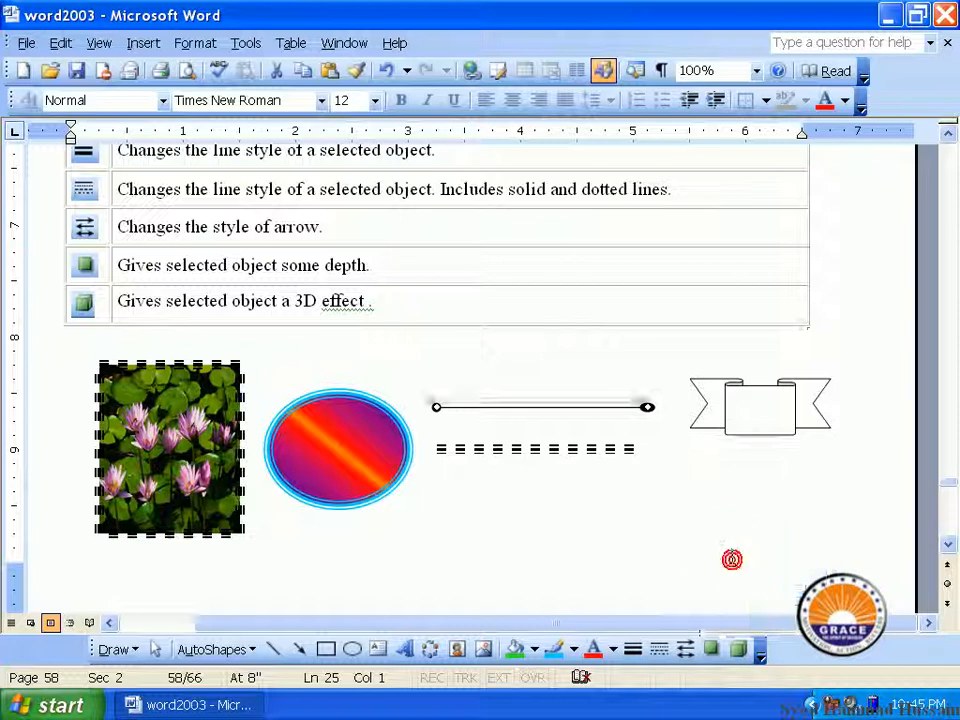
pyautogui.click(502, 416)
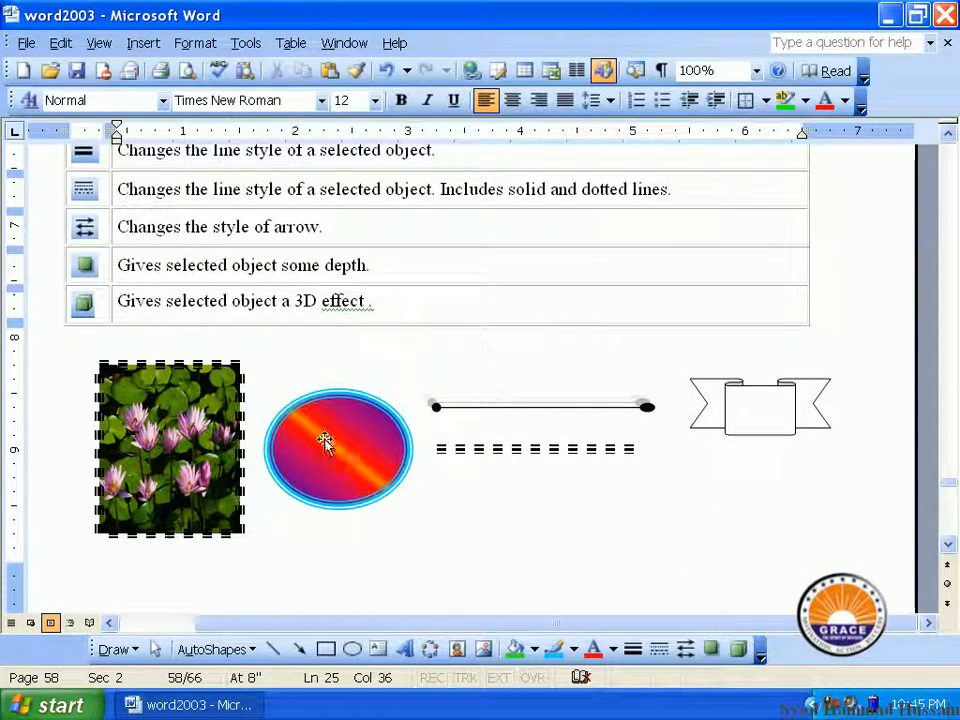
# Give the gradient oval a lower-right drop shadow, then select the flower picture for shadowing
pyautogui.click(325, 443)
pyautogui.click(711, 649)
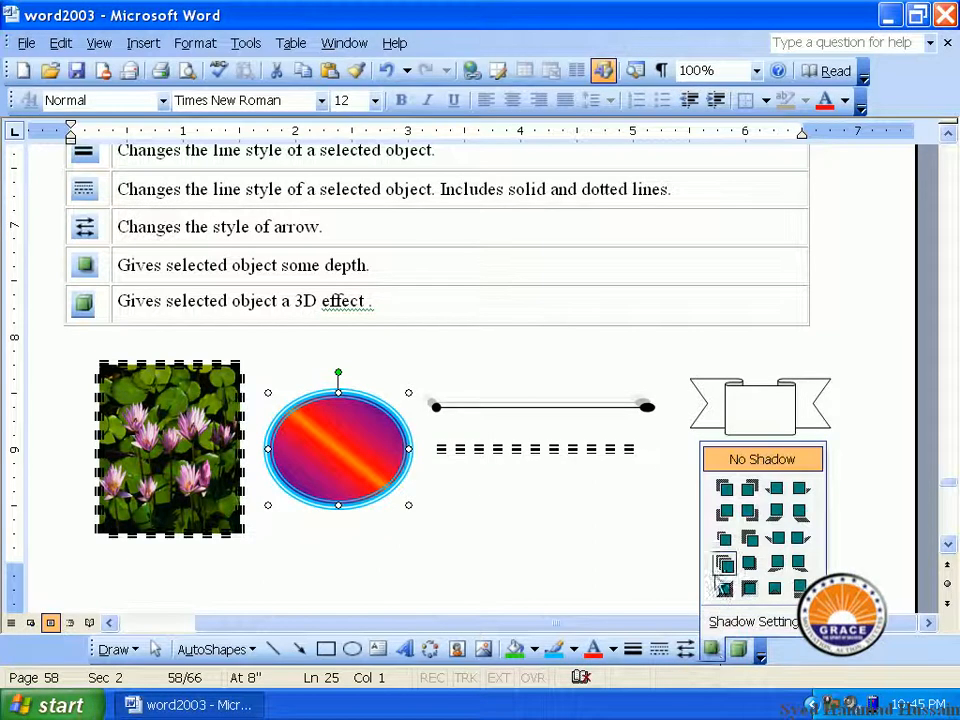
pyautogui.click(724, 540)
pyautogui.click(711, 649)
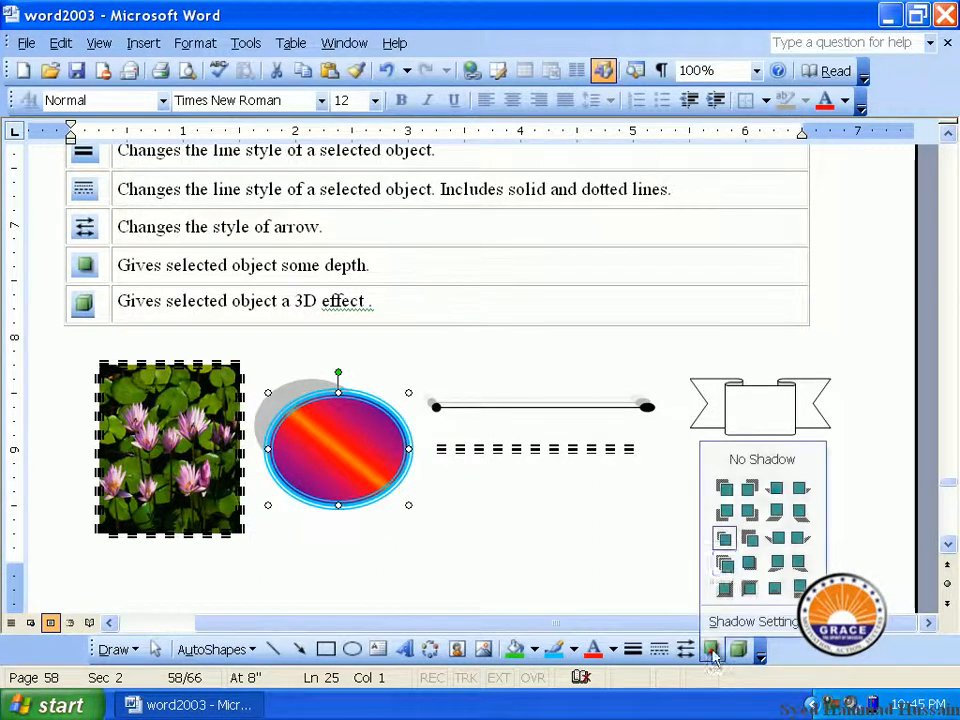
pyautogui.click(729, 567)
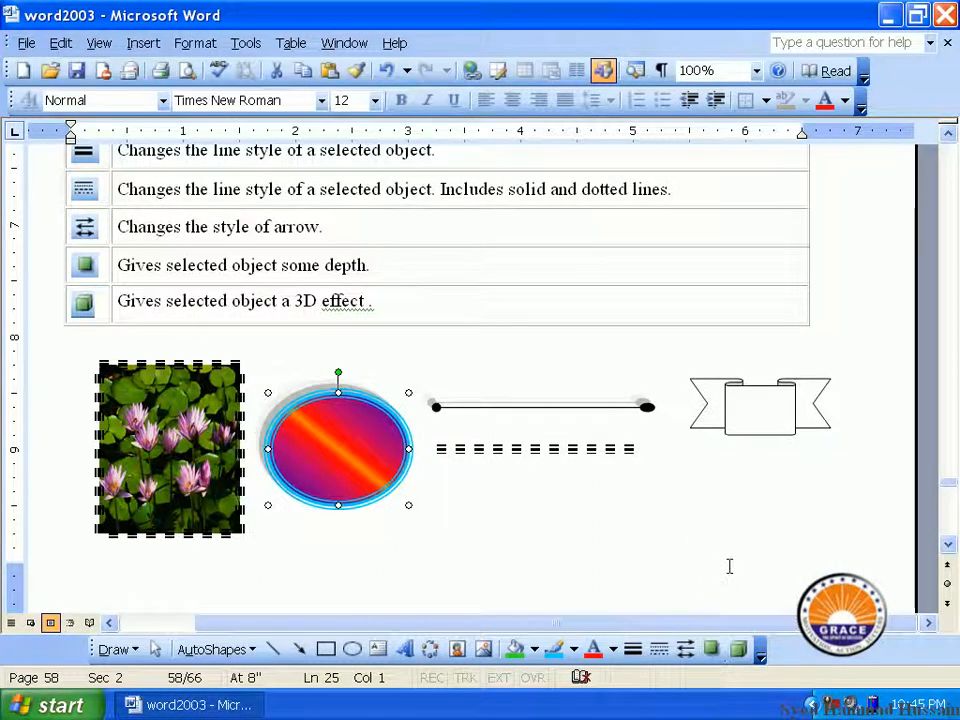
pyautogui.click(711, 649)
pyautogui.click(757, 578)
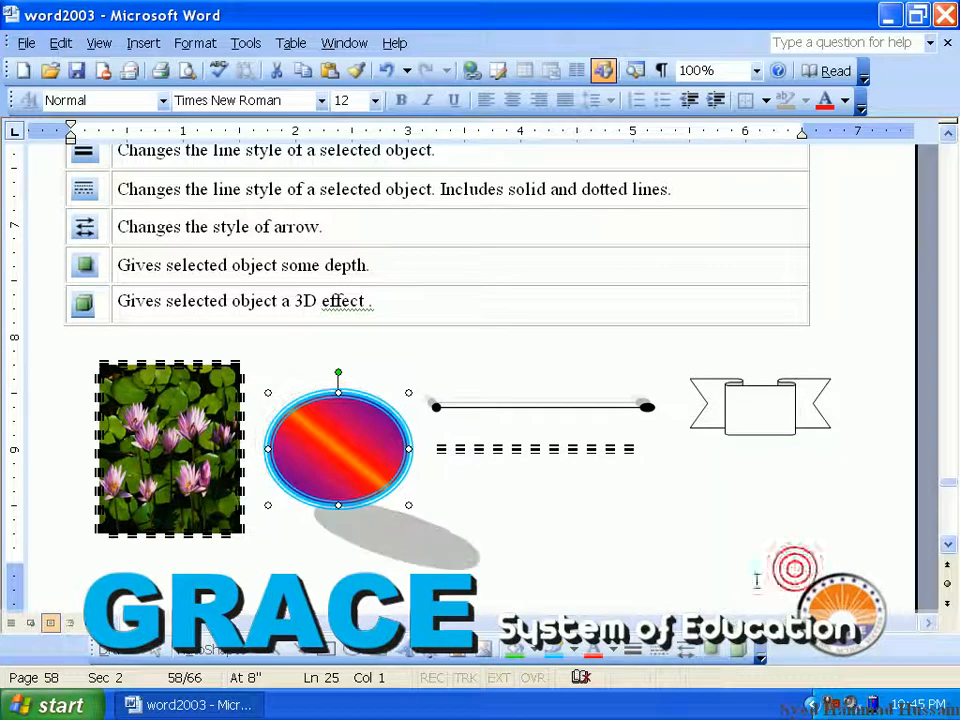
pyautogui.click(711, 649)
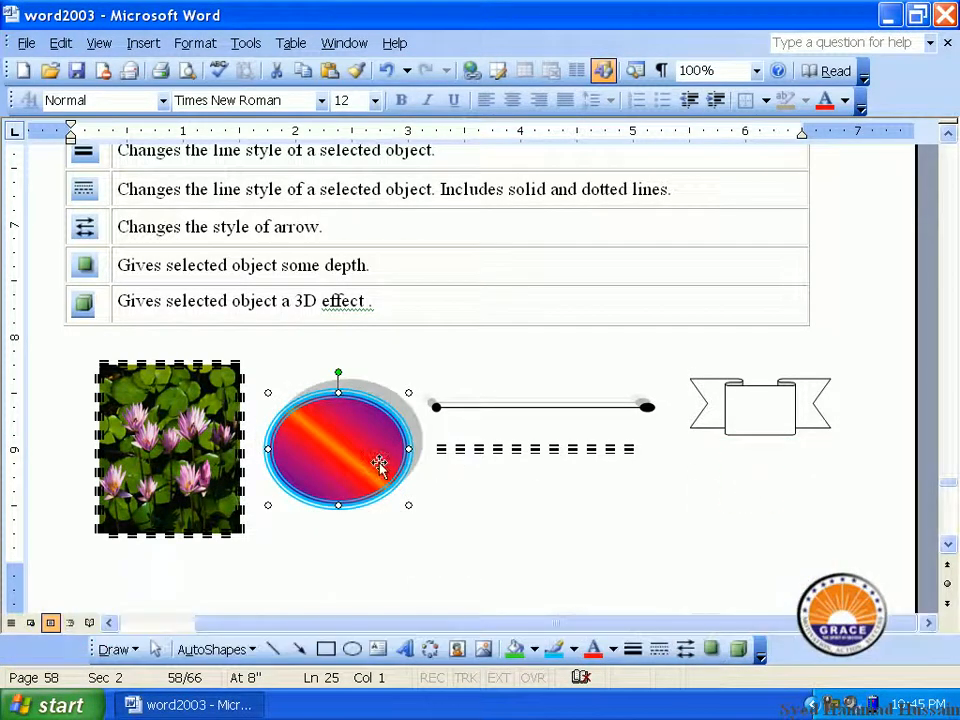
pyautogui.click(170, 445)
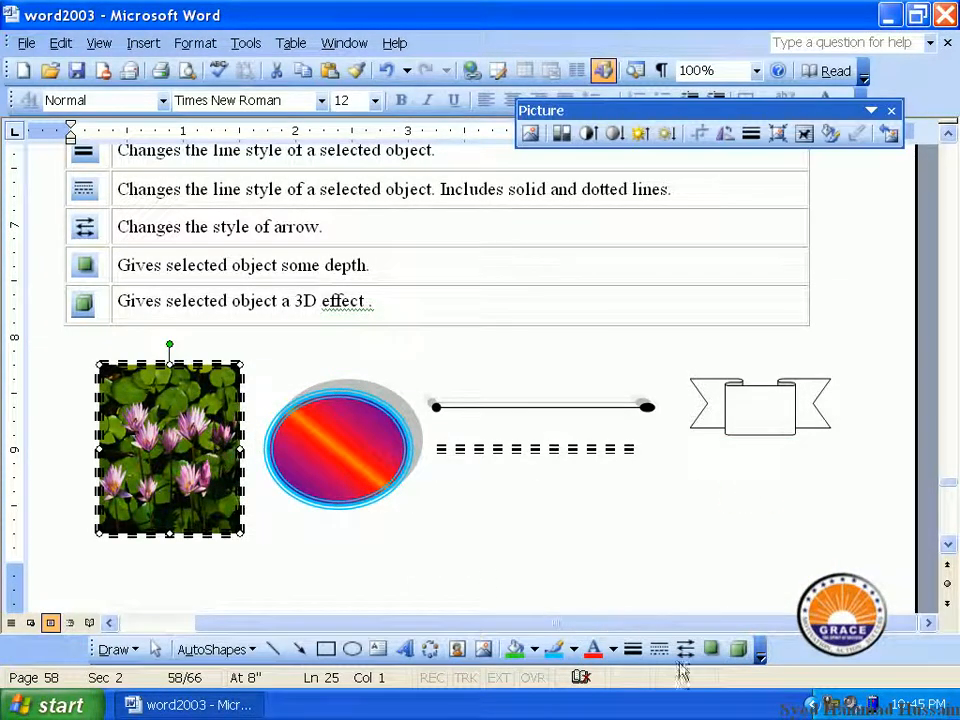
pyautogui.click(711, 651)
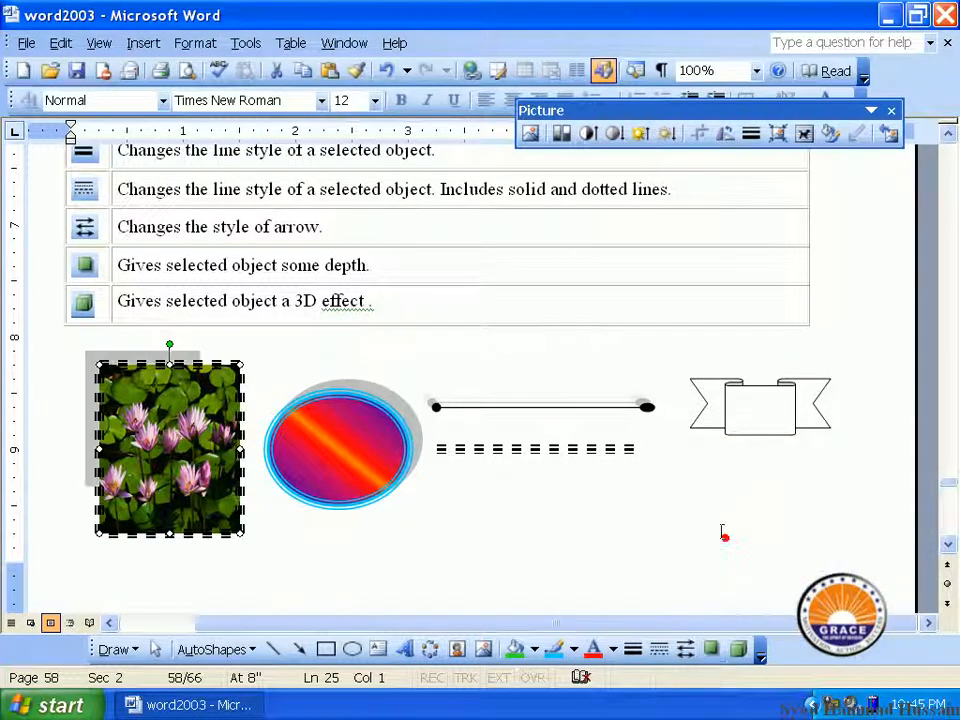